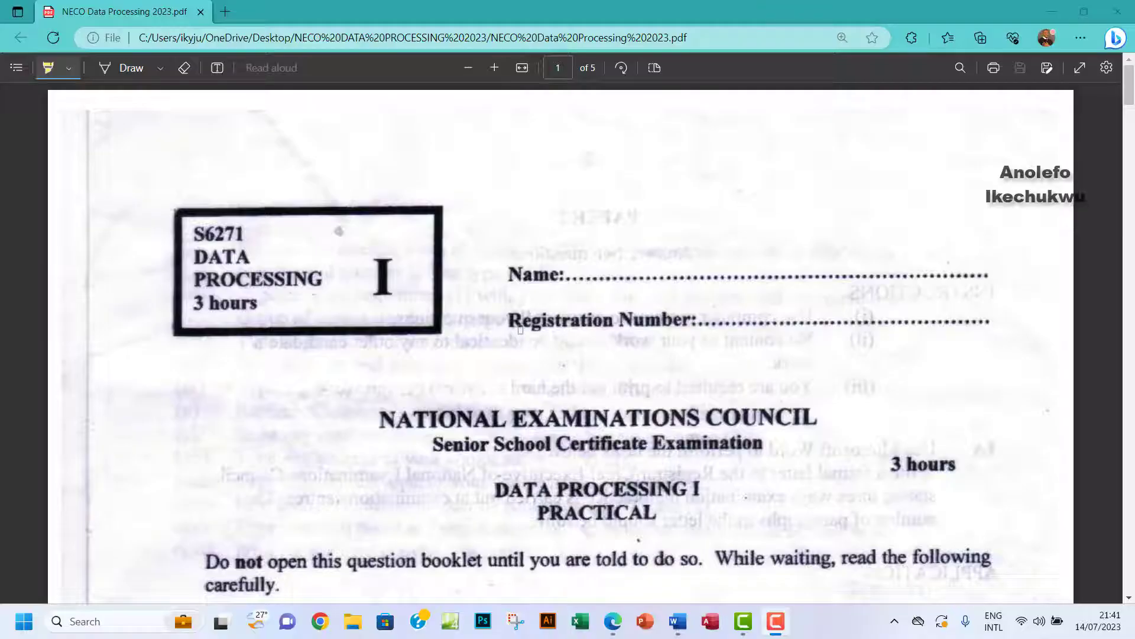
Scroll the NECO PDF down to the 1A formal-letter task and APPLICATION list on page 2.
scroll(520, 330, down, 1)
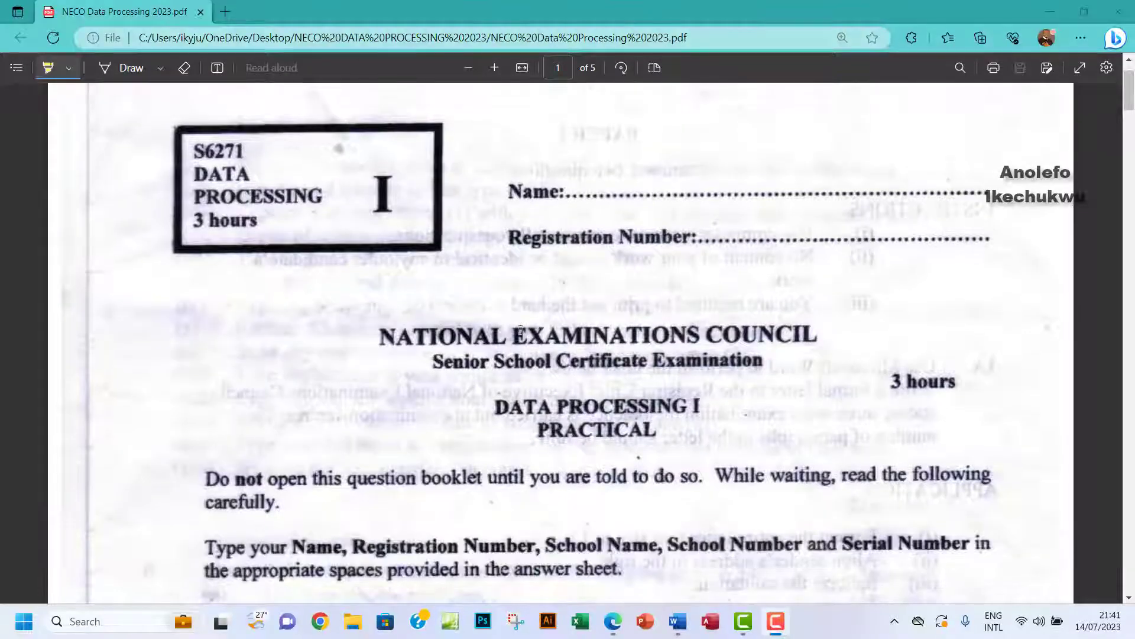
scroll(520, 329, down, 7)
scroll(521, 329, down, 10)
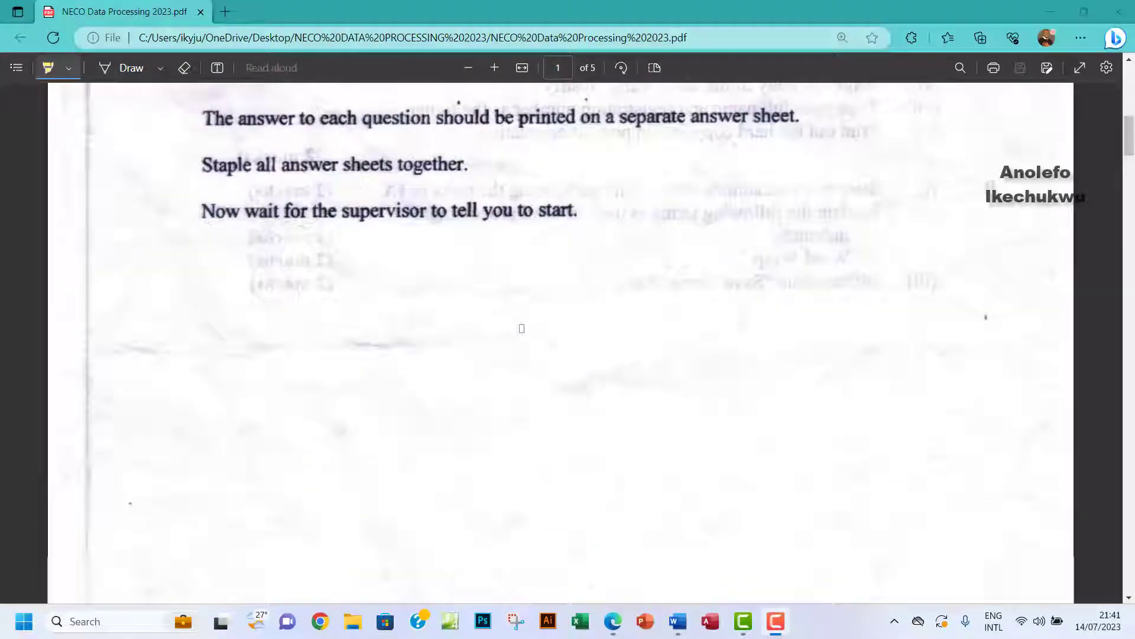
scroll(522, 329, down, 8)
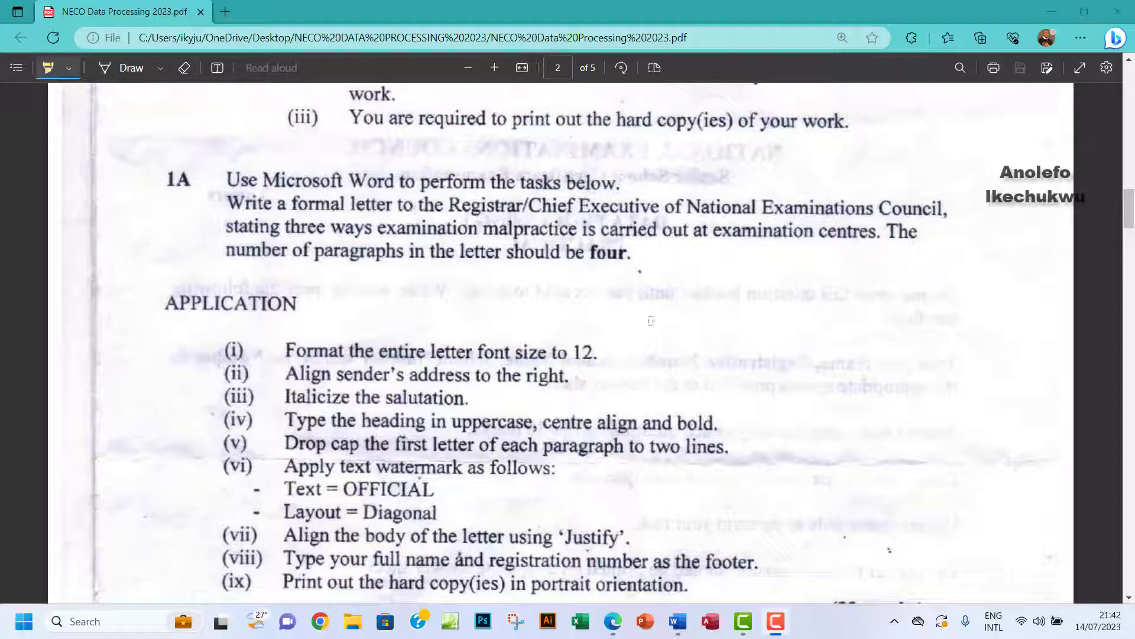
click(779, 573)
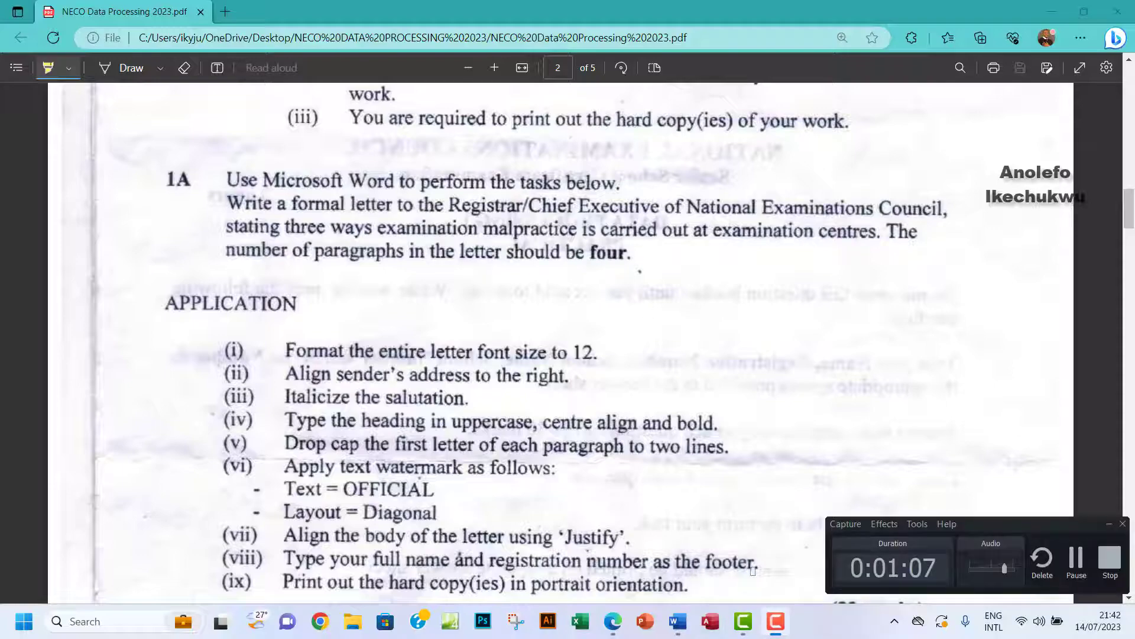
click(1077, 559)
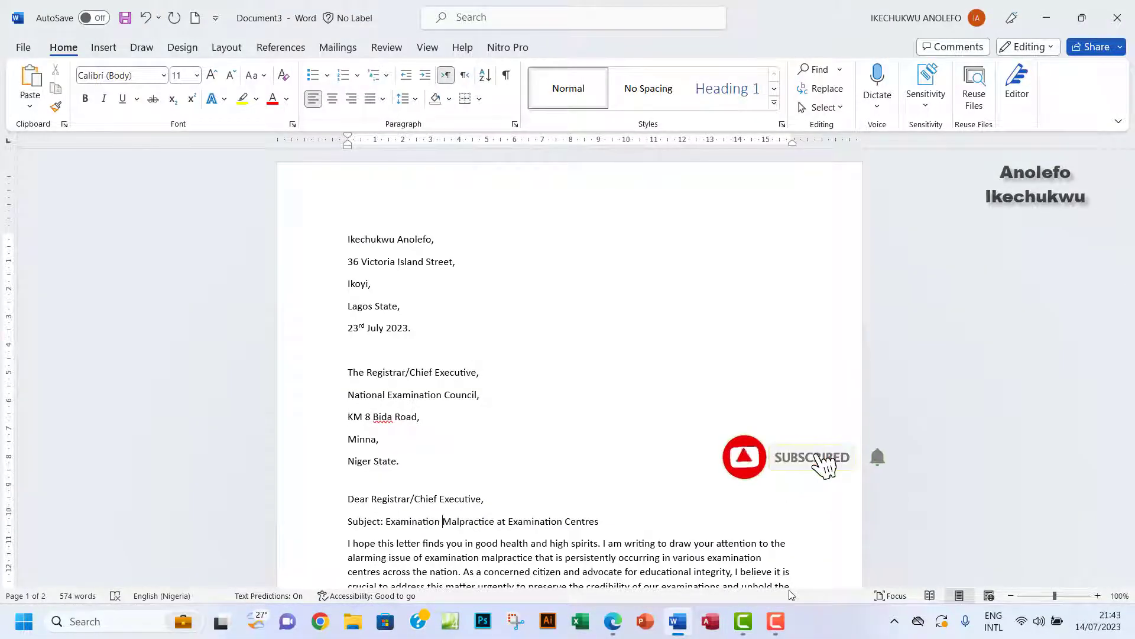
mouse_move(778, 628)
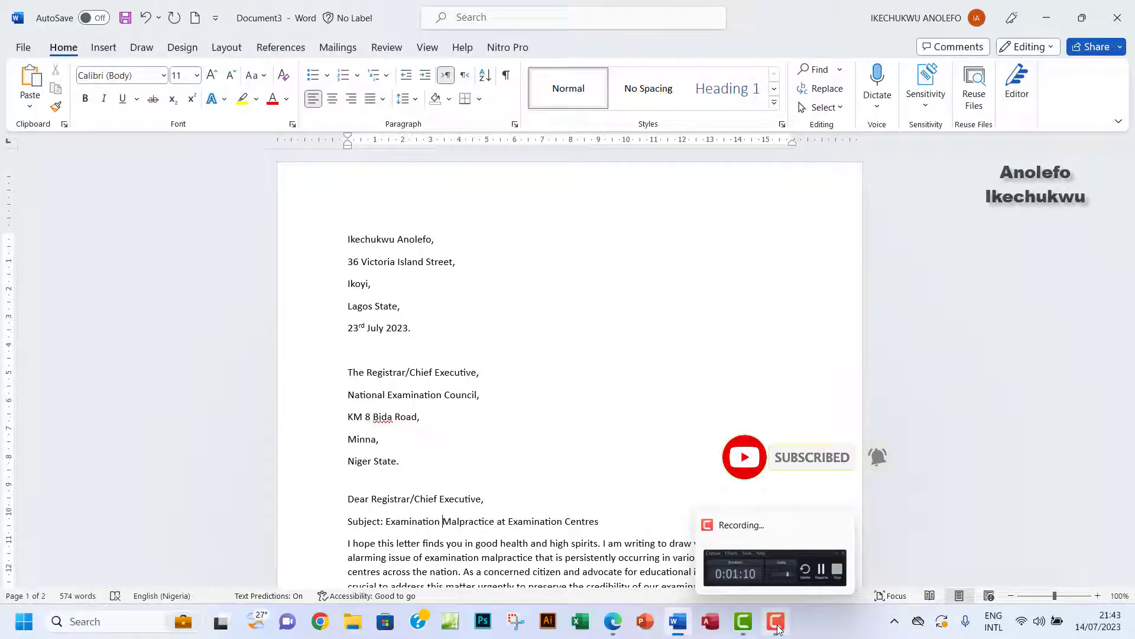
click(778, 628)
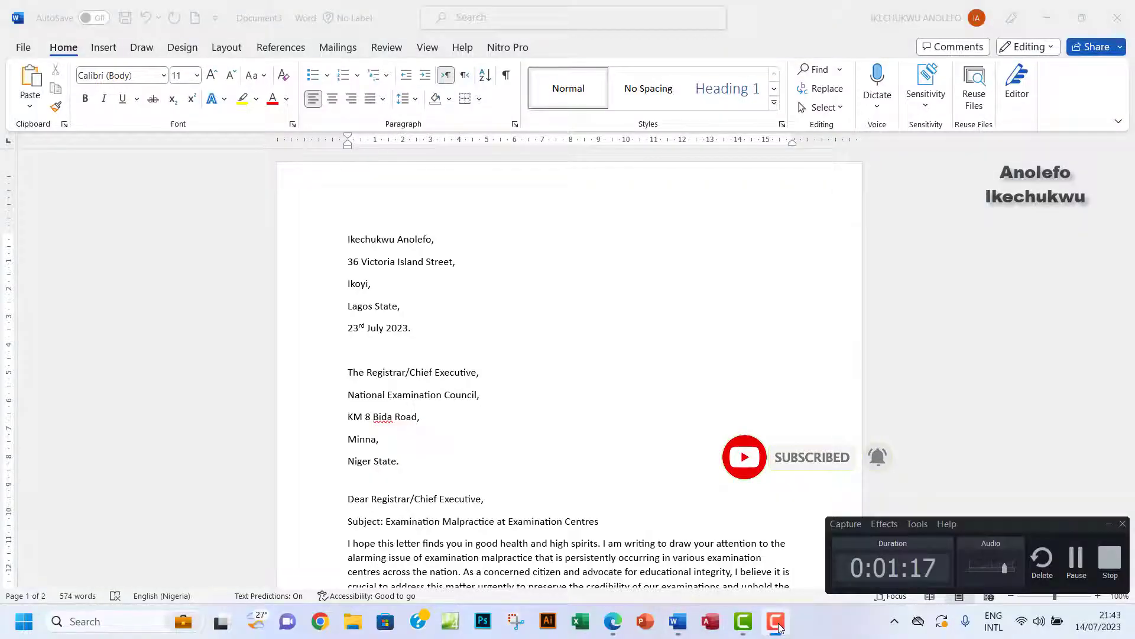
click(738, 398)
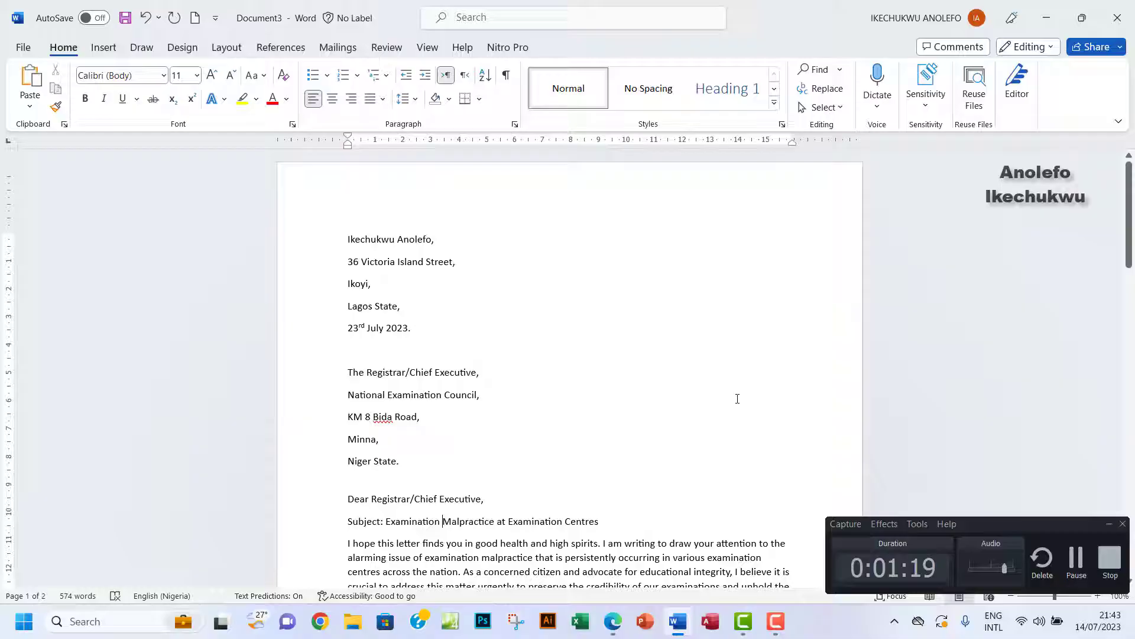
click(1110, 523)
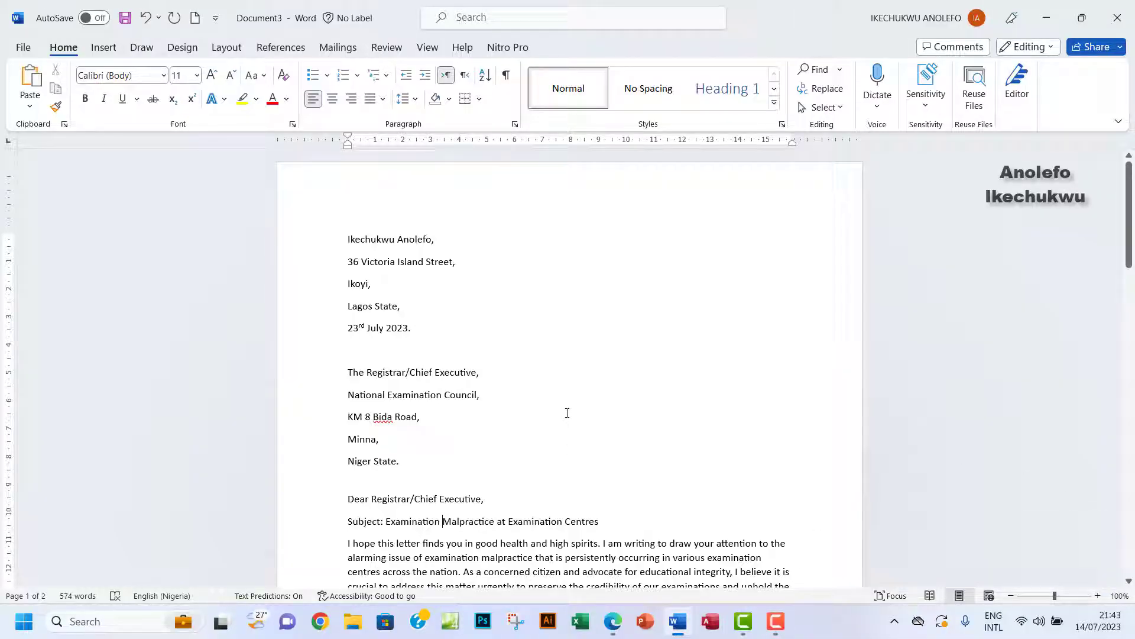
scroll(567, 413, down, 6)
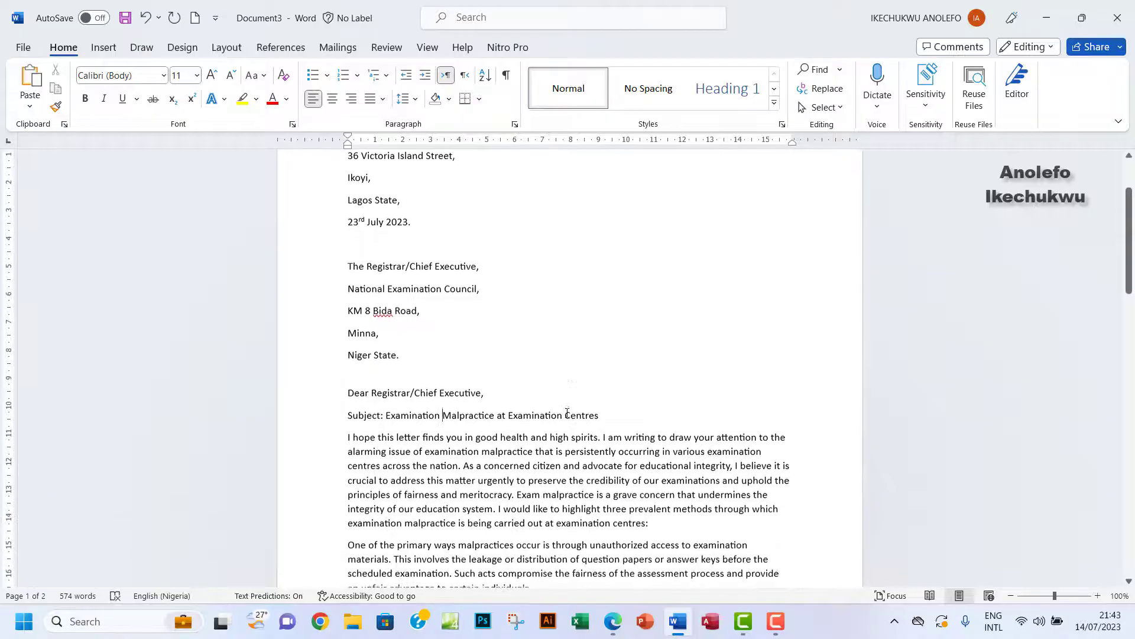
scroll(567, 413, down, 2)
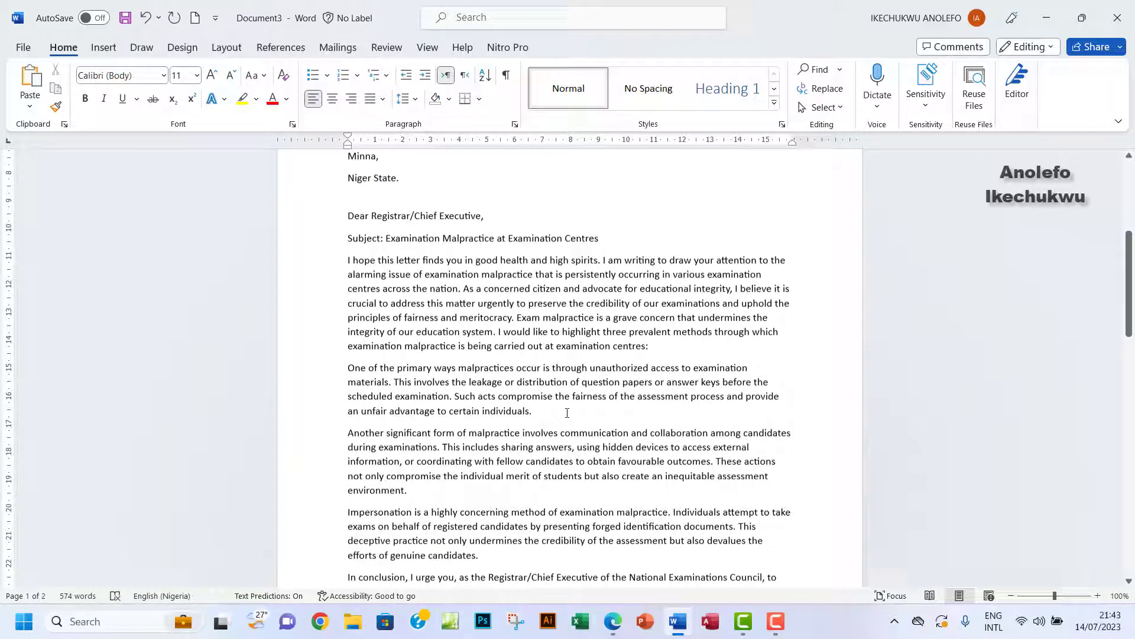
scroll(567, 408, down, 4)
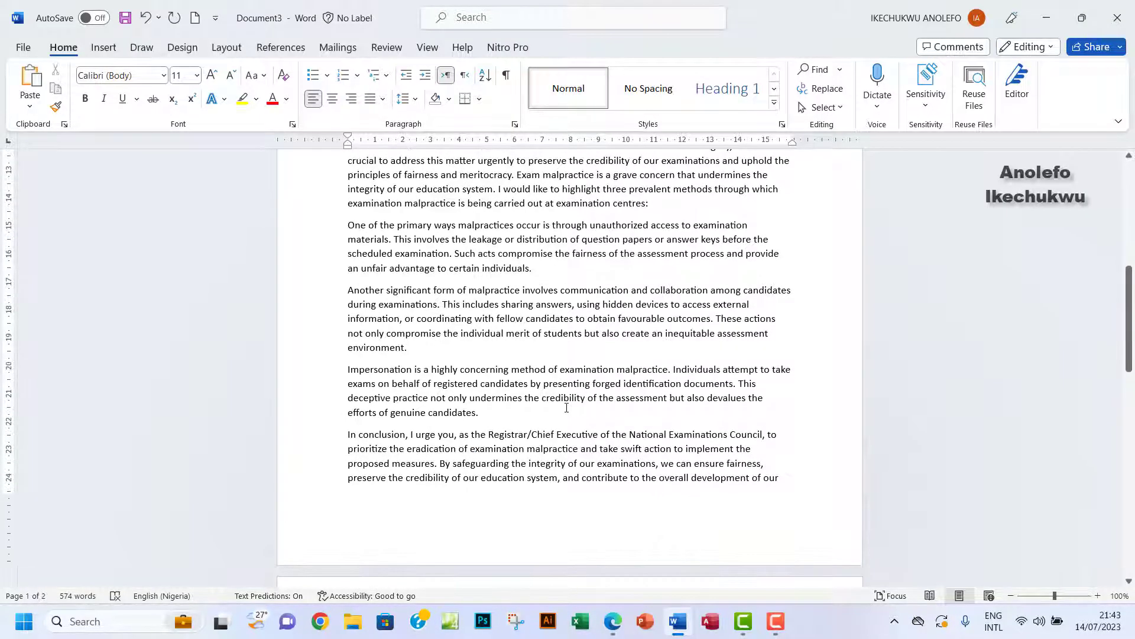
scroll(567, 408, down, 4)
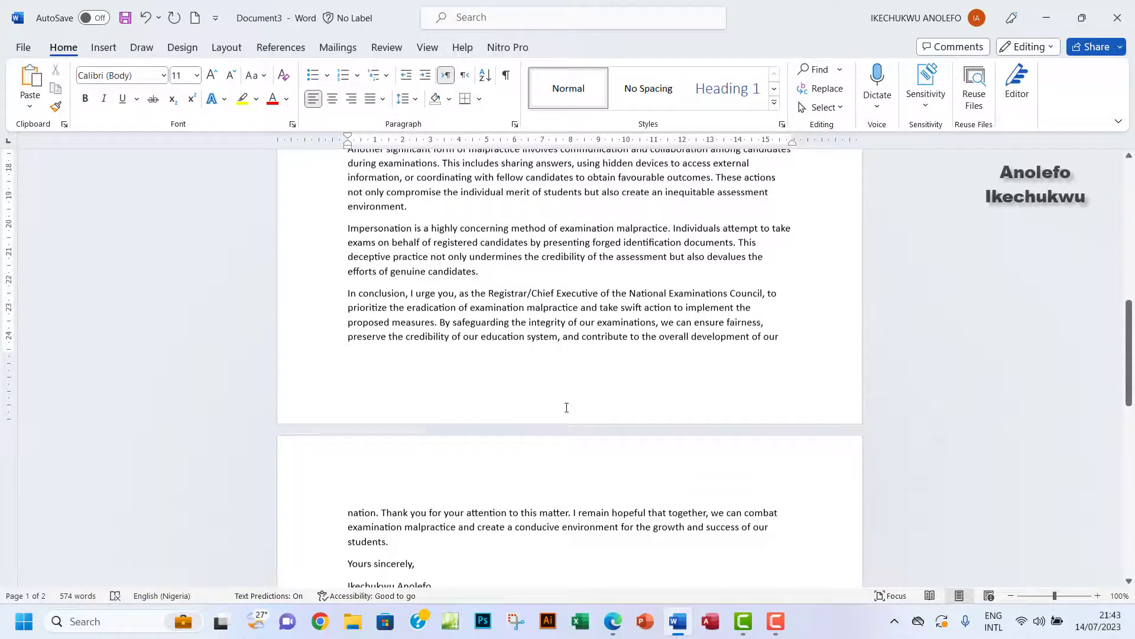
scroll(567, 408, up, 3)
scroll(567, 408, up, 5)
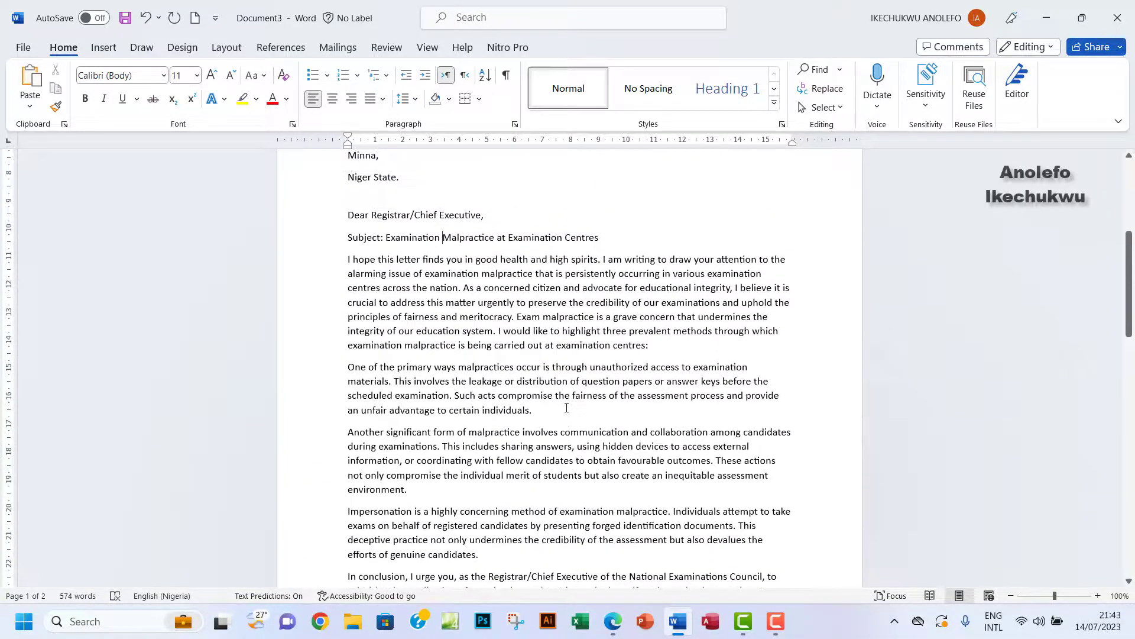
scroll(567, 408, down, 2)
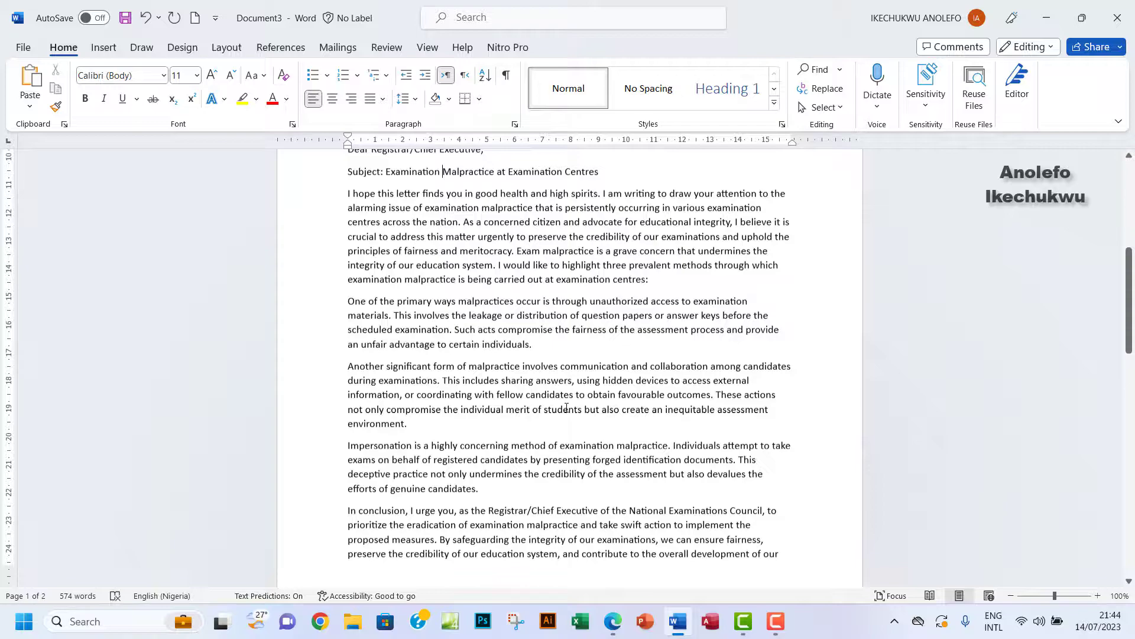
scroll(409, 223, down, 1)
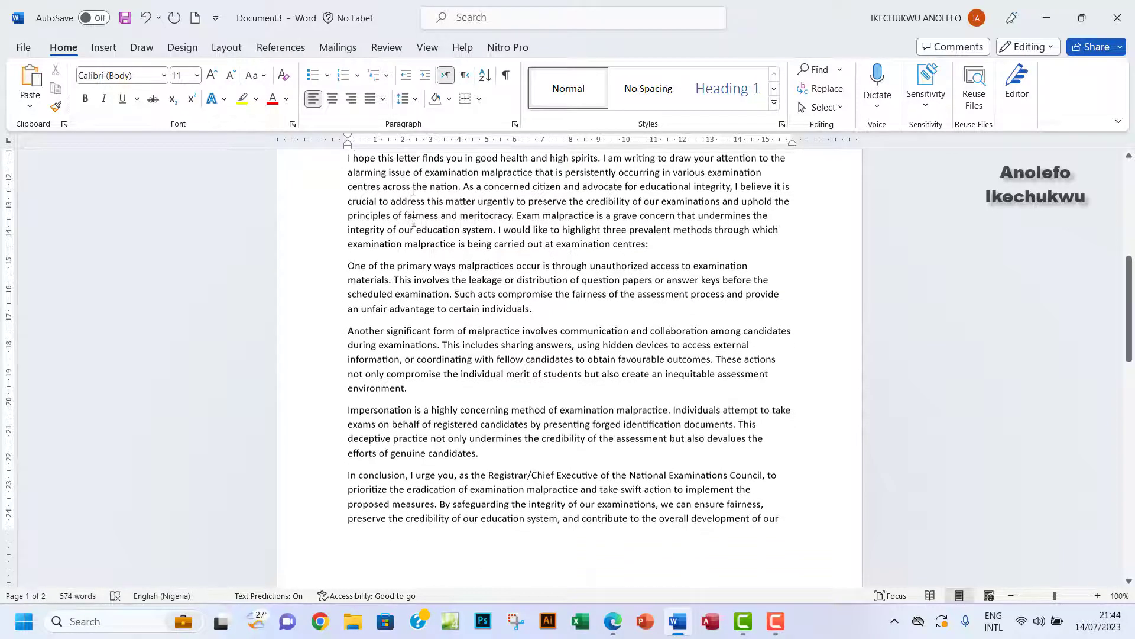
Delete the 'In conclusion' paragraph, joining the 'Thank you' text onto the impersonation paragraph.
scroll(410, 222, up, 2)
drag(349, 223, 594, 295)
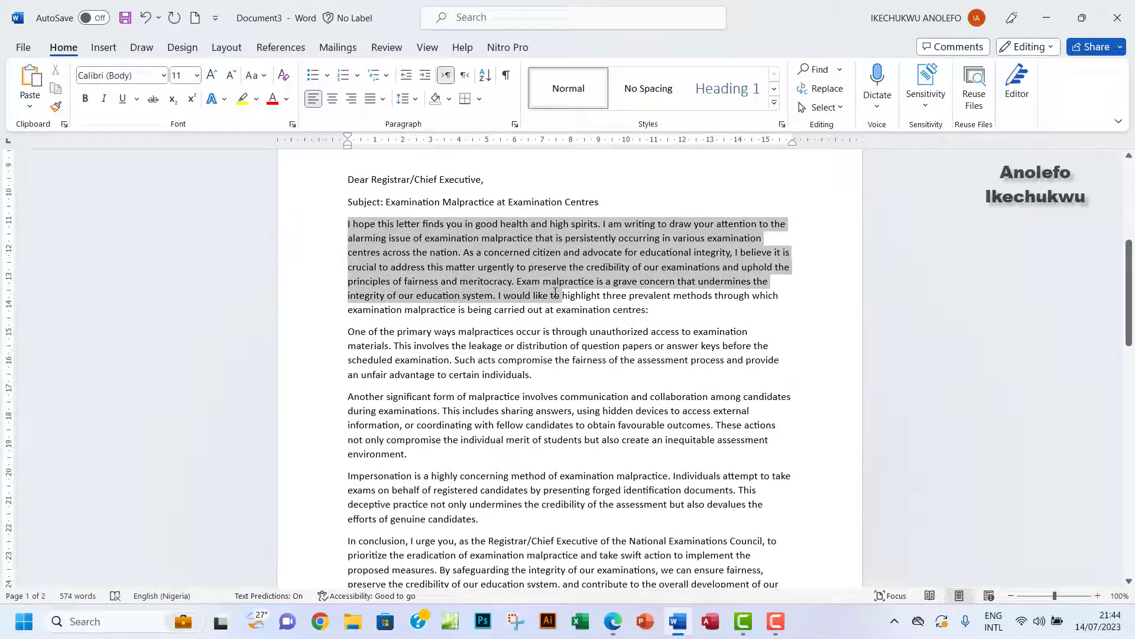
drag(349, 347, 468, 346)
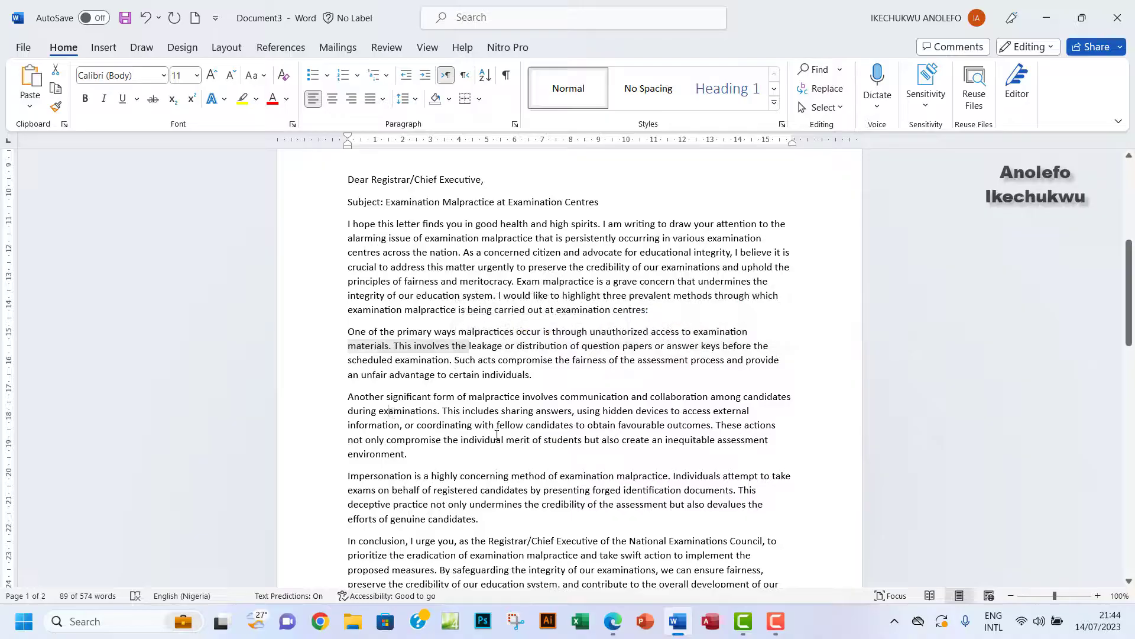
drag(391, 410, 710, 439)
drag(392, 490, 467, 504)
scroll(498, 467, down, 2)
scroll(498, 468, down, 4)
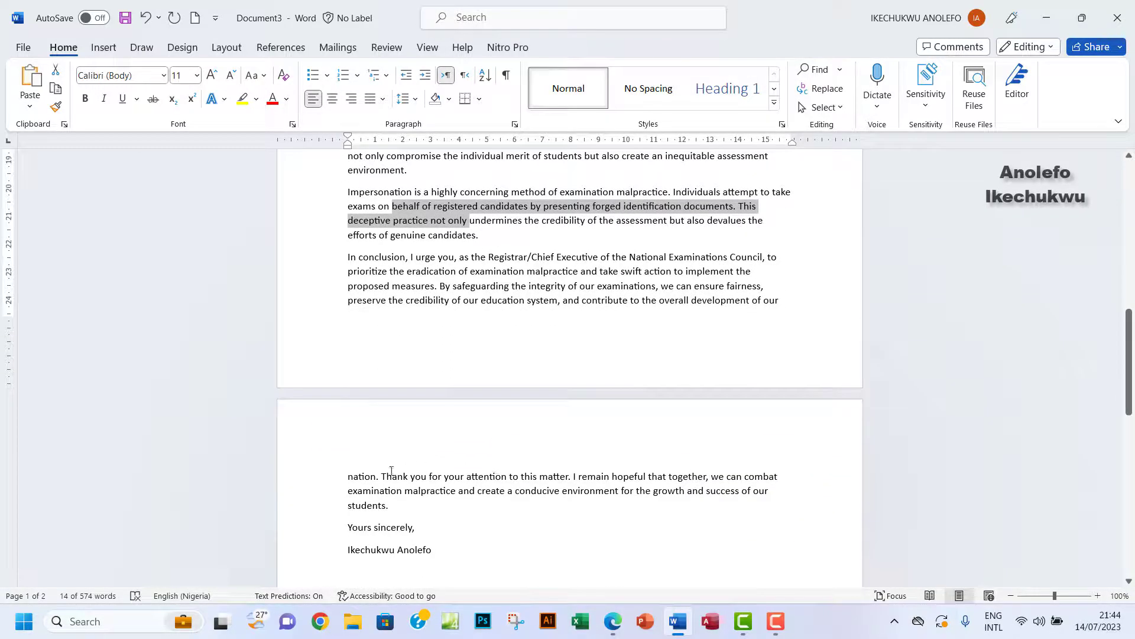
drag(381, 478, 356, 255)
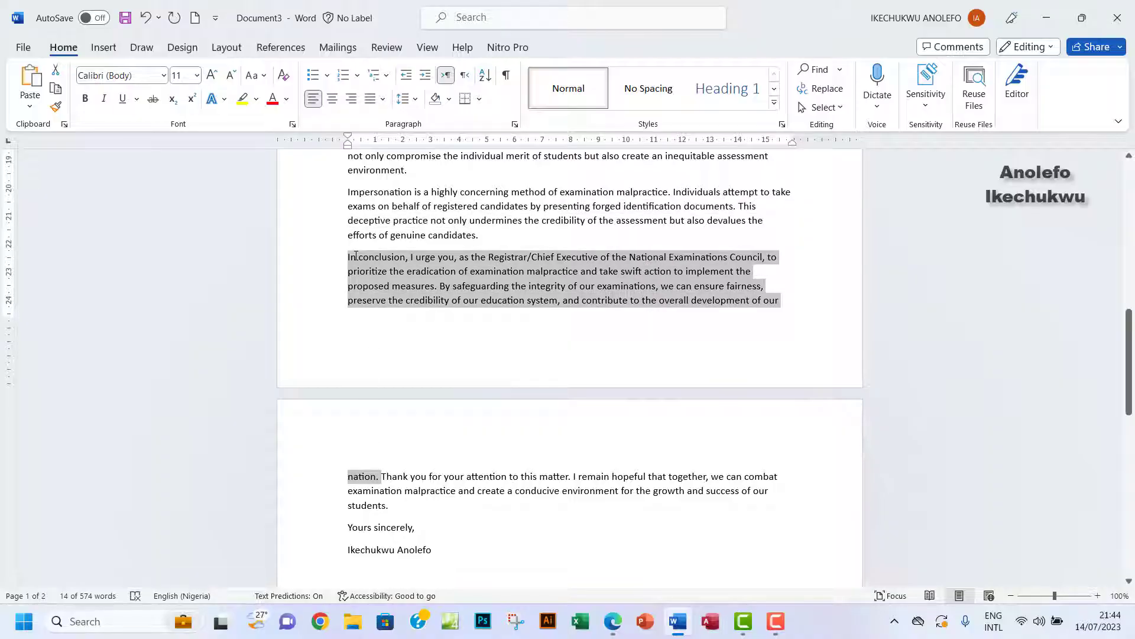
drag(355, 256, 350, 258)
key(BackSpace)
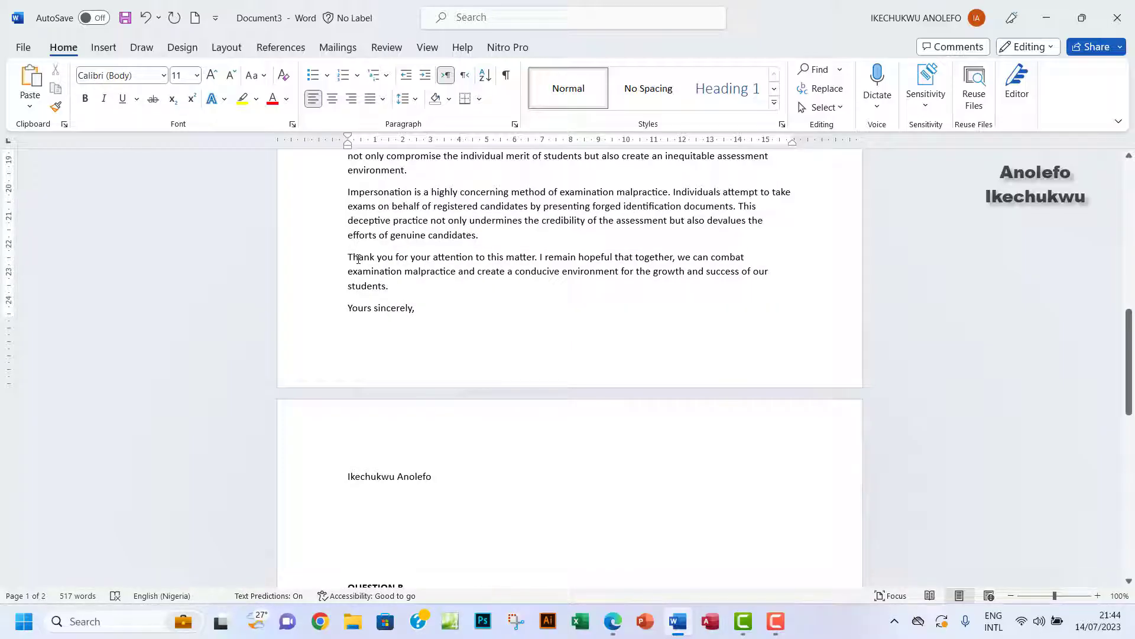
key(BackSpace)
Put the missing space back between 'candidates.' and 'Thank' in the impersonation paragraph.
scroll(461, 305, up, 1)
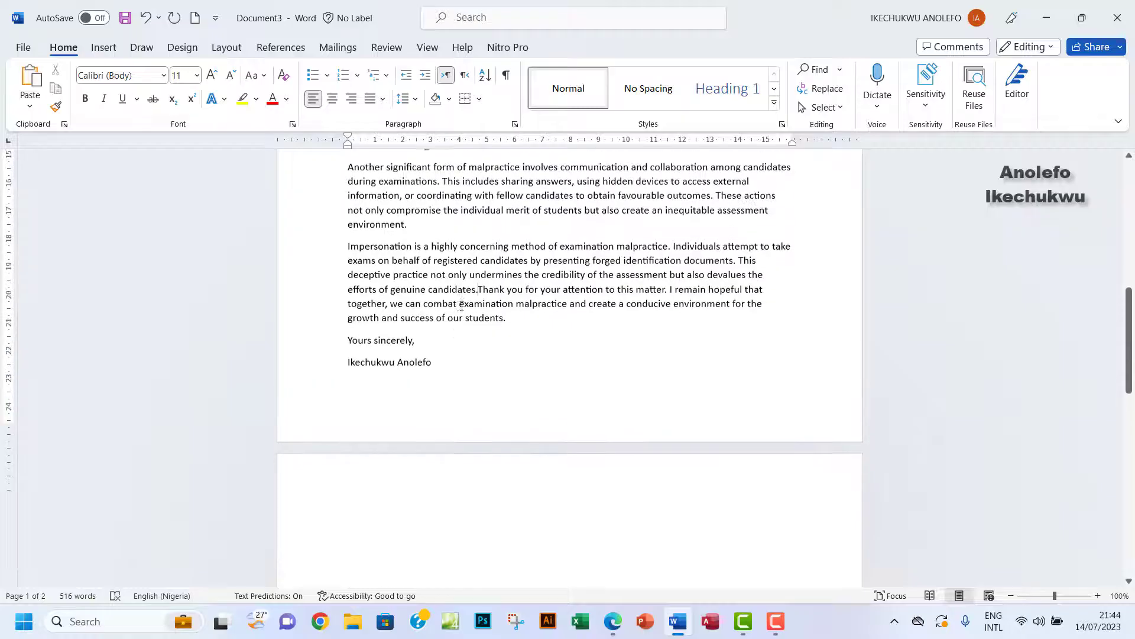
scroll(461, 304, up, 4)
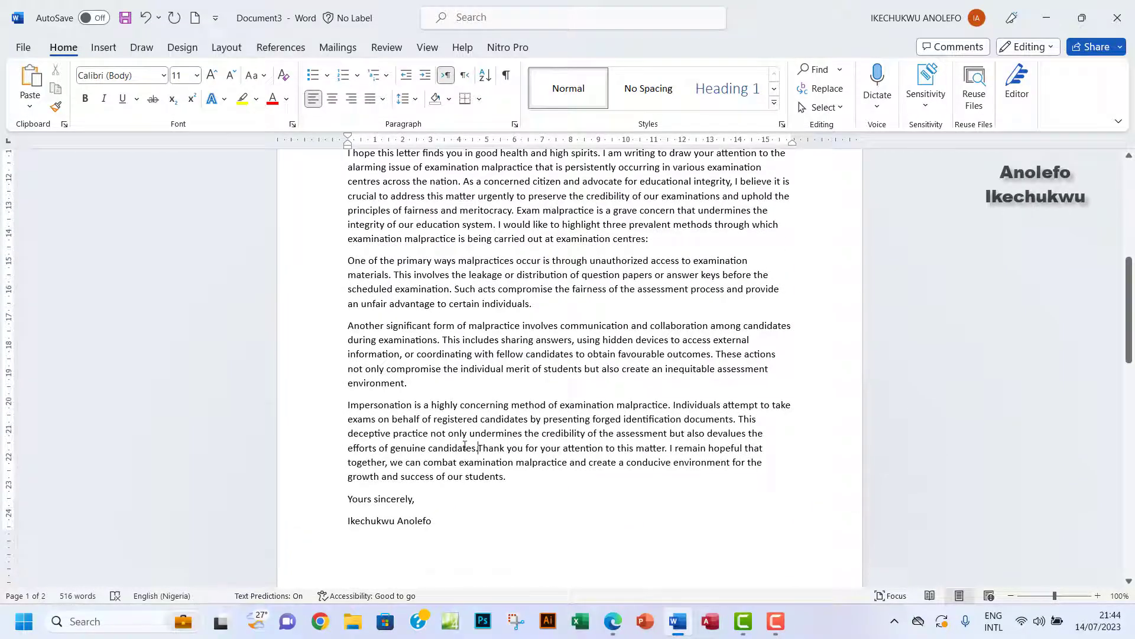
drag(427, 437, 525, 435)
drag(347, 354, 474, 354)
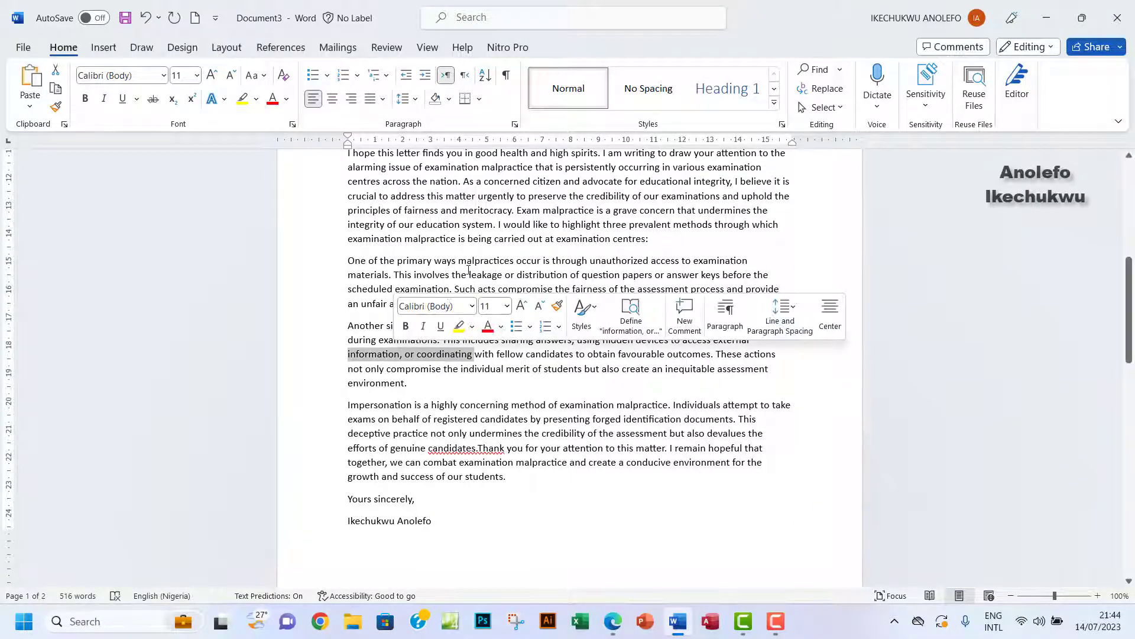
drag(469, 269, 395, 274)
scroll(398, 288, up, 3)
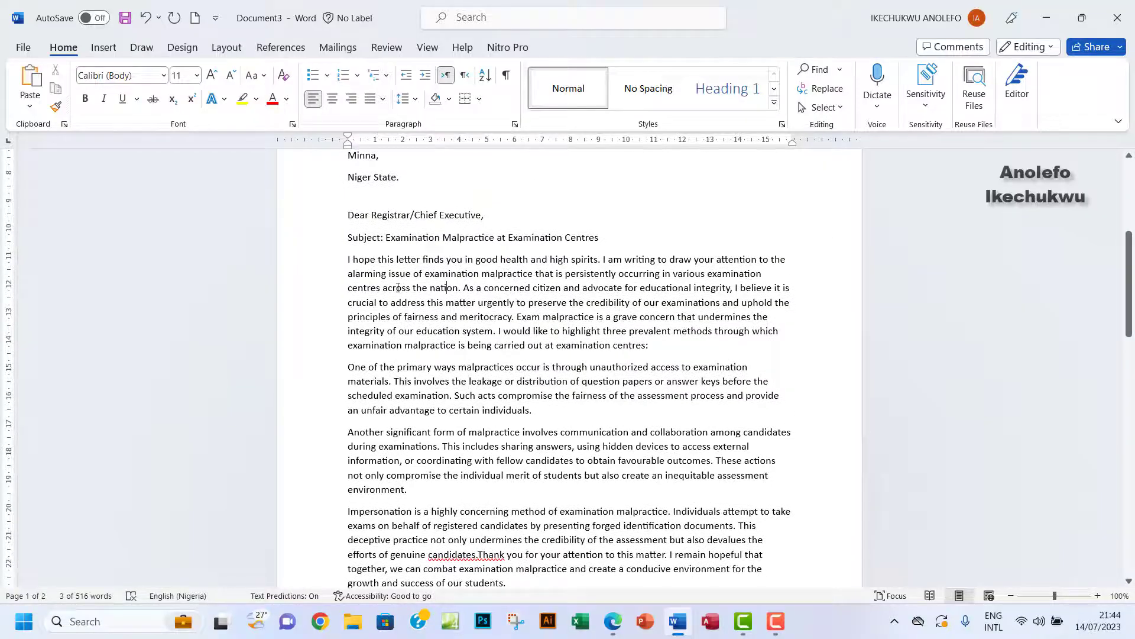
scroll(535, 333, down, 3)
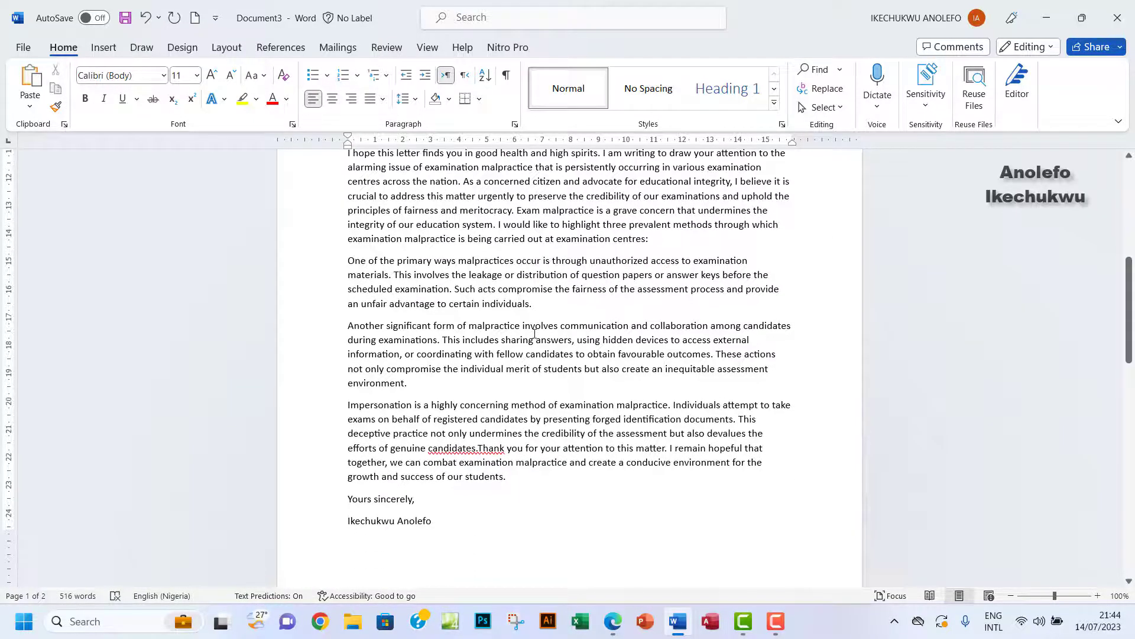
scroll(535, 333, up, 4)
scroll(457, 287, up, 2)
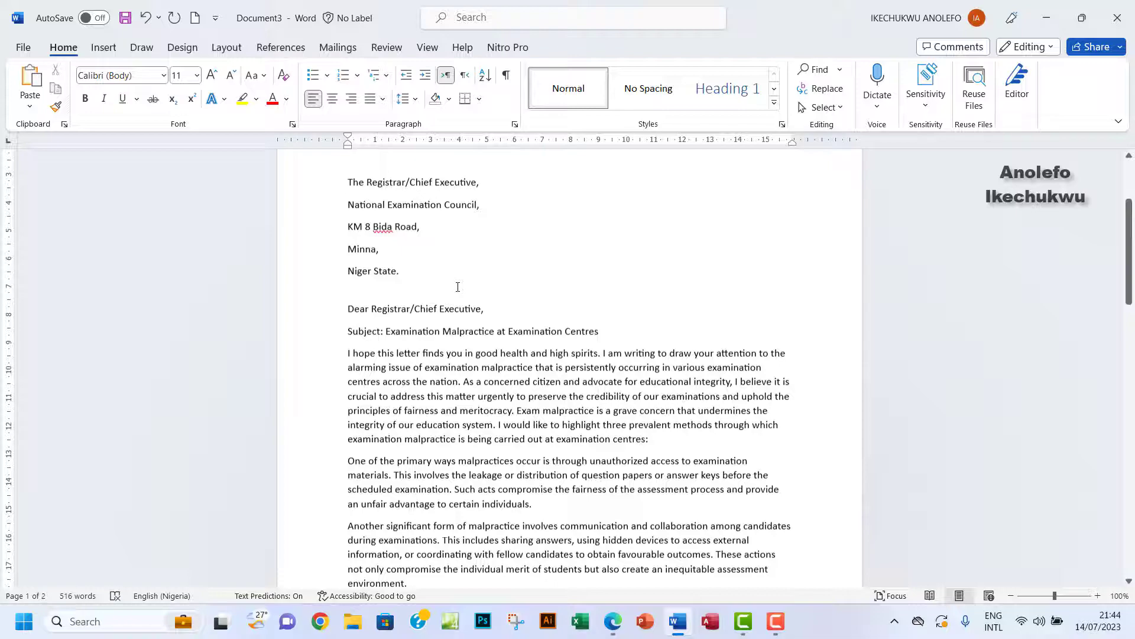
scroll(457, 287, up, 3)
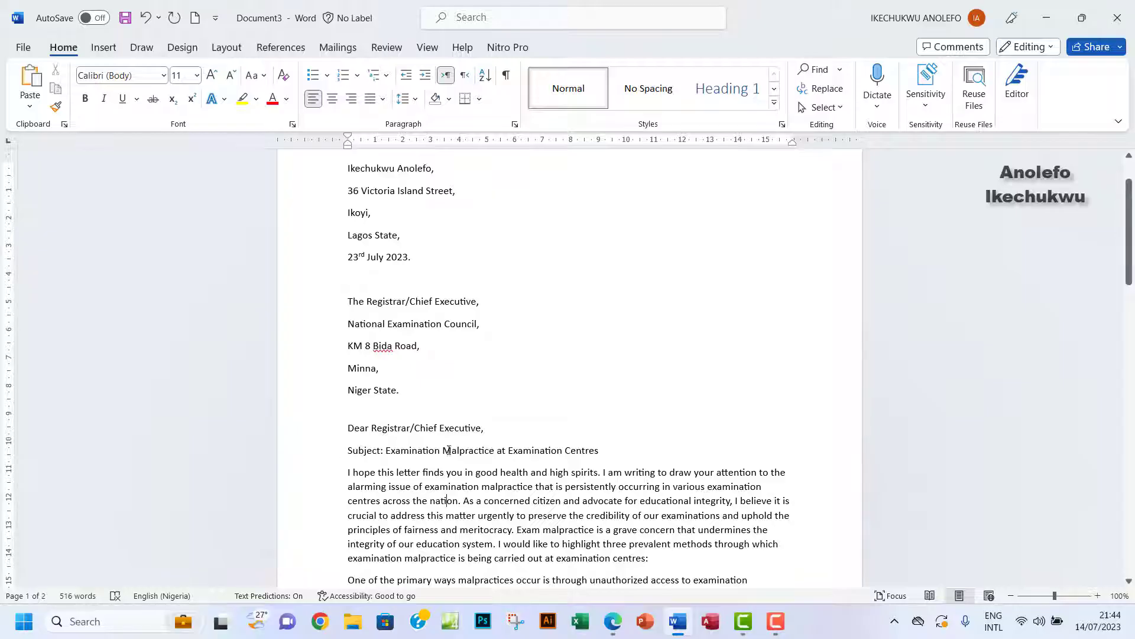
scroll(455, 444, down, 7)
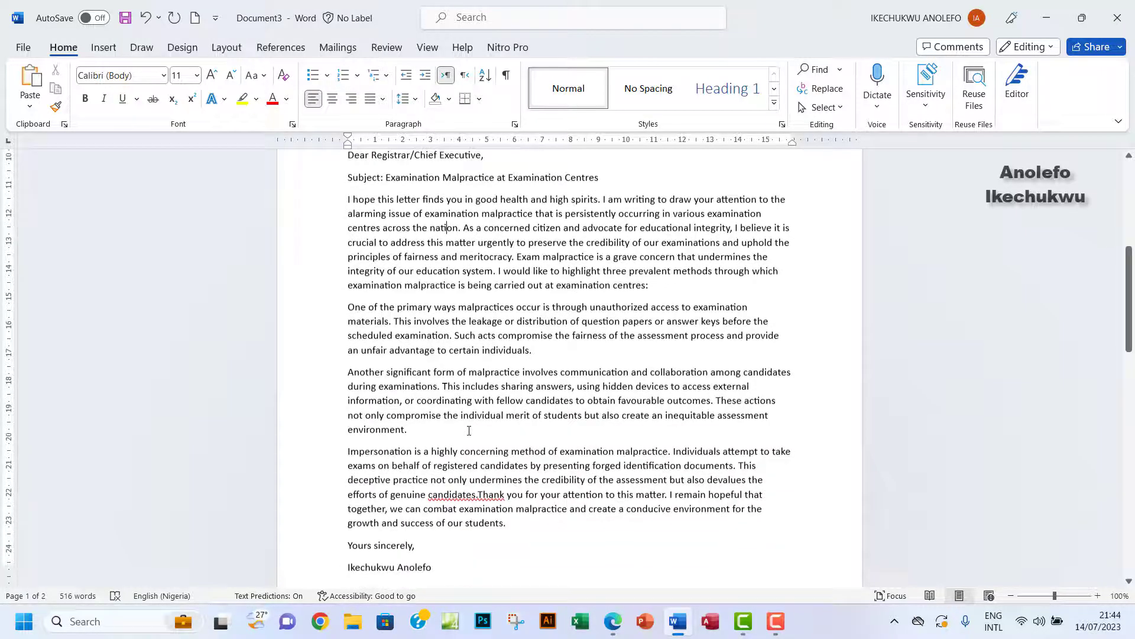
scroll(467, 435, up, 3)
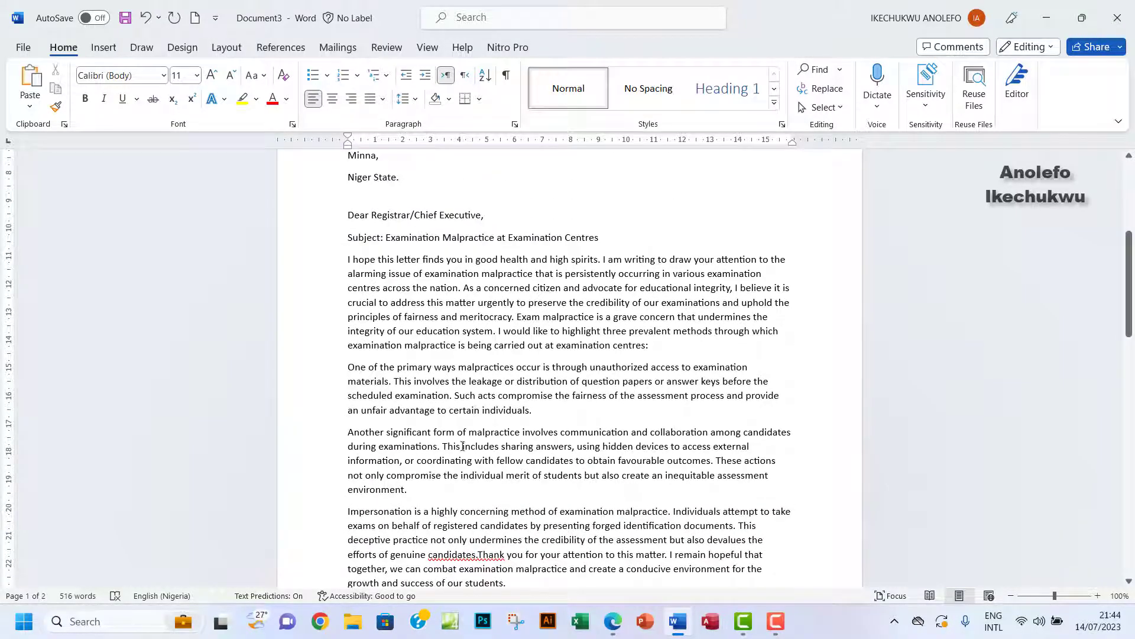
click(479, 555)
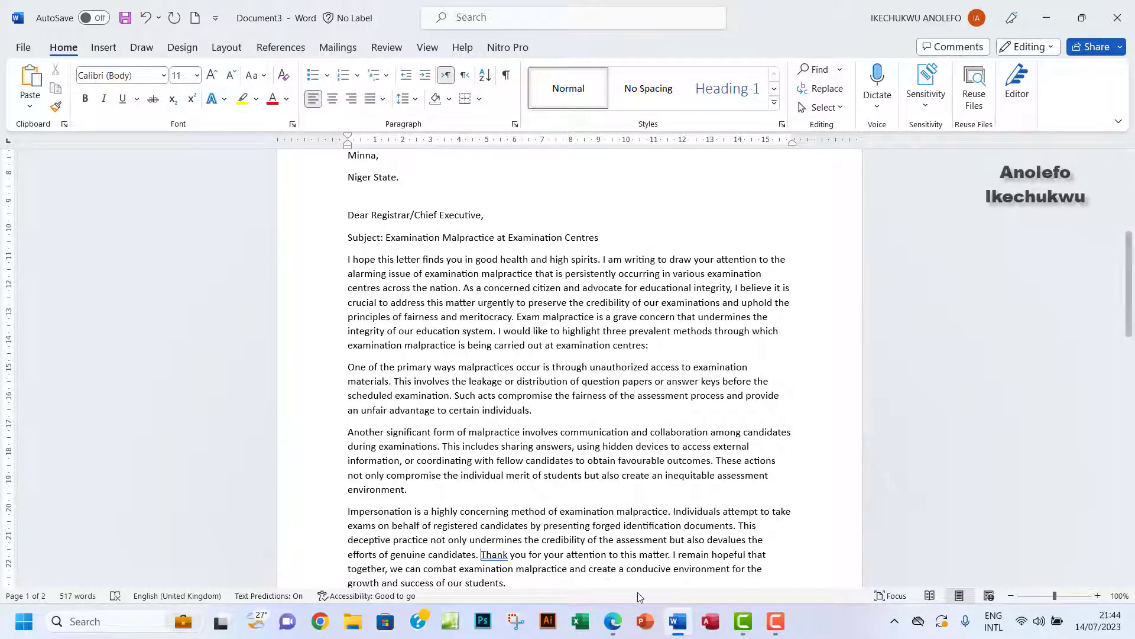
Highlight task (i), 'Format the entire letter font size to 12.', in yellow in the PDF.
click(613, 621)
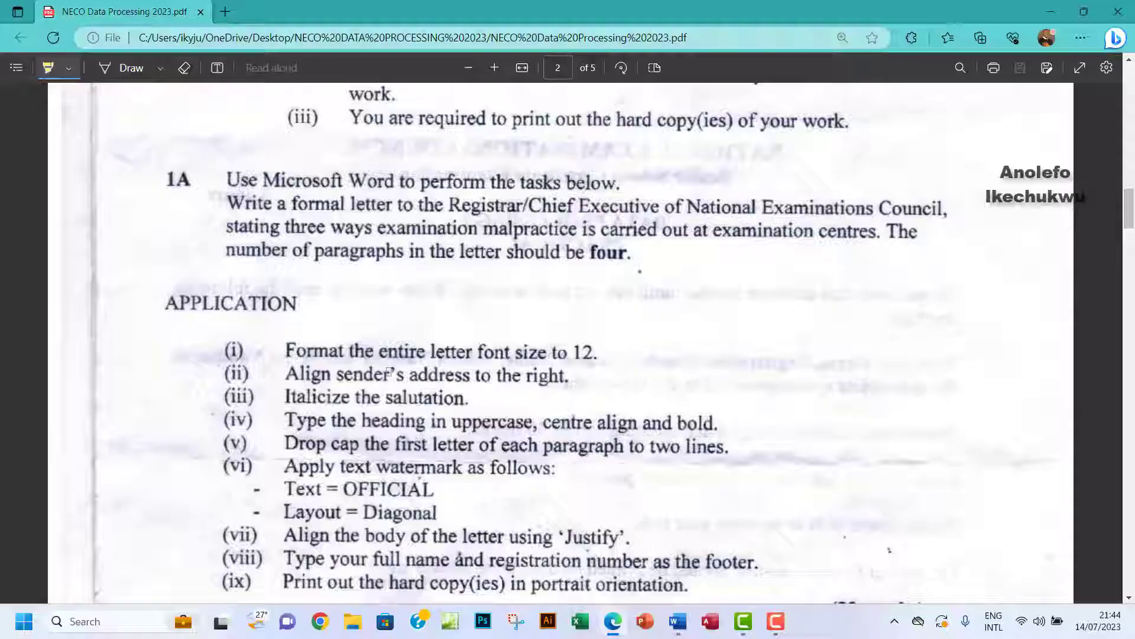
scroll(390, 371, down, 3)
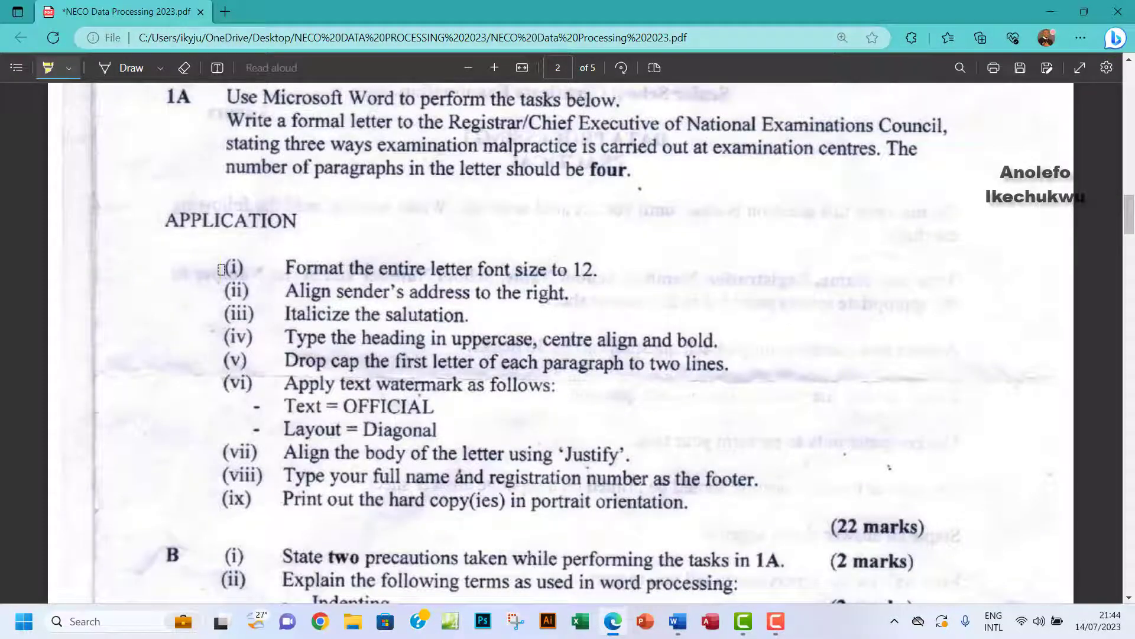
drag(221, 269, 580, 270)
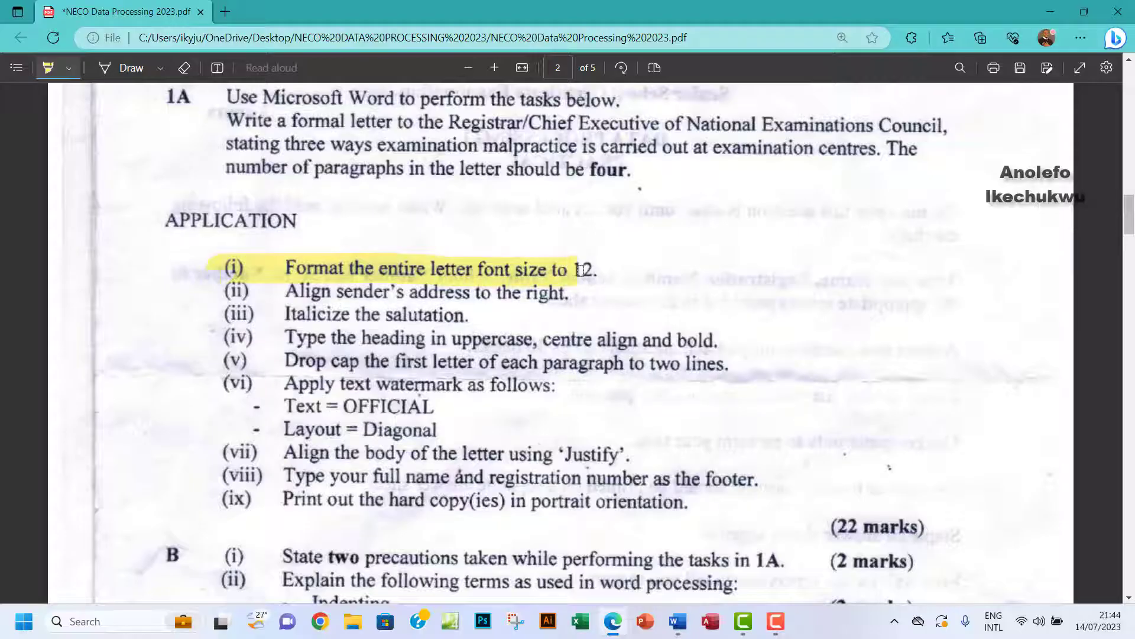
drag(580, 269, 602, 272)
click(679, 621)
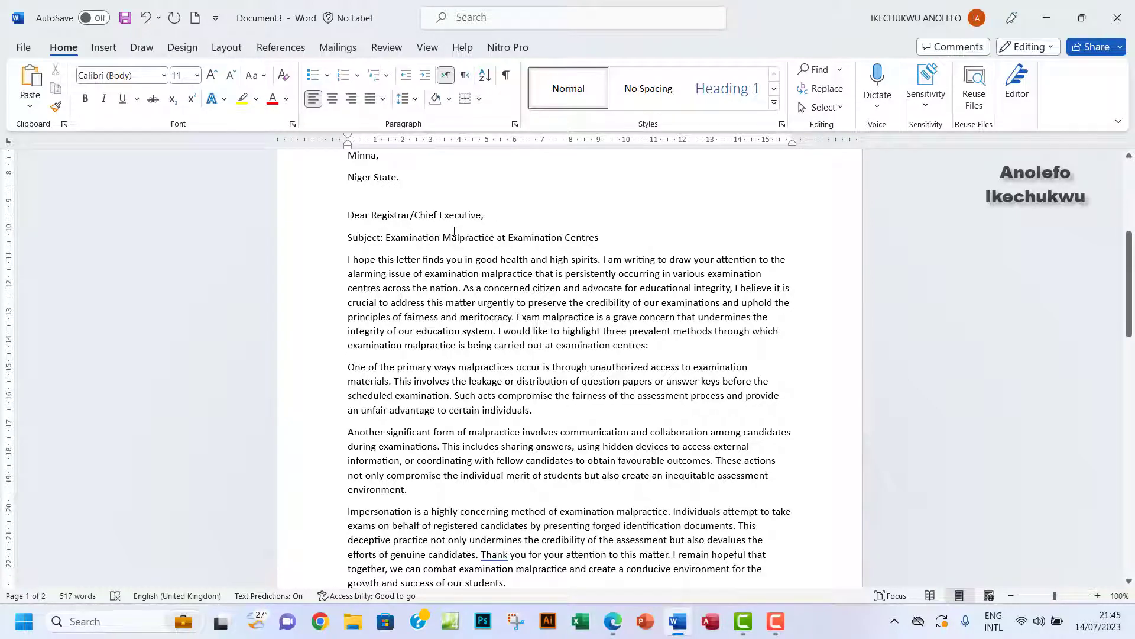
Enlarge the whole letter's font to 12 pt with Grow Font.
key(ctrl+a)
scroll(444, 261, up, 5)
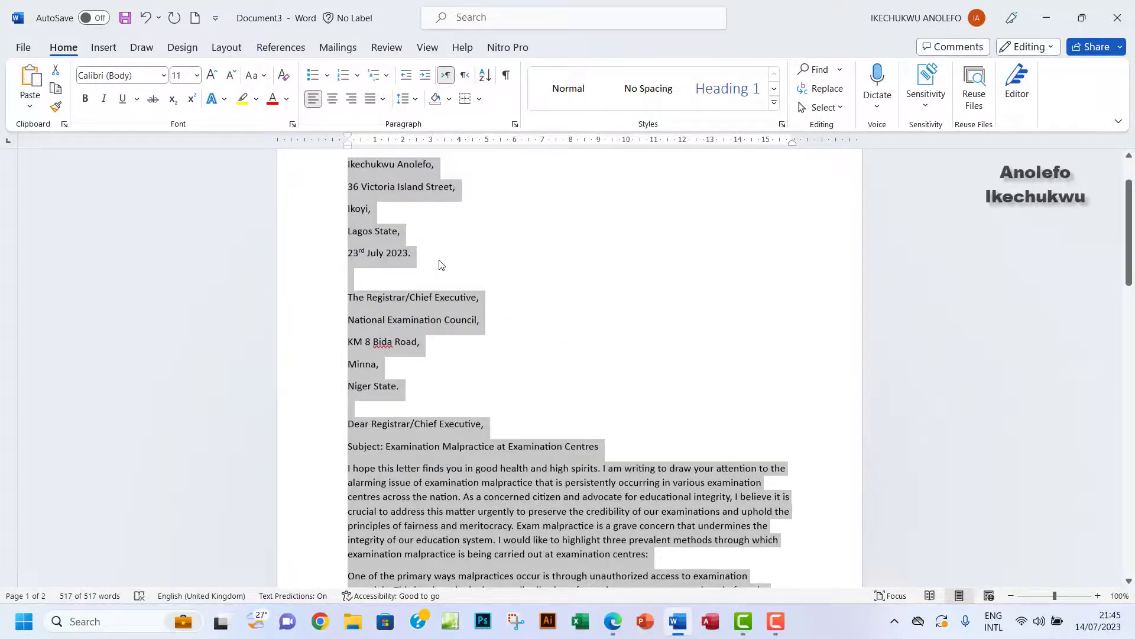
scroll(440, 265, up, 2)
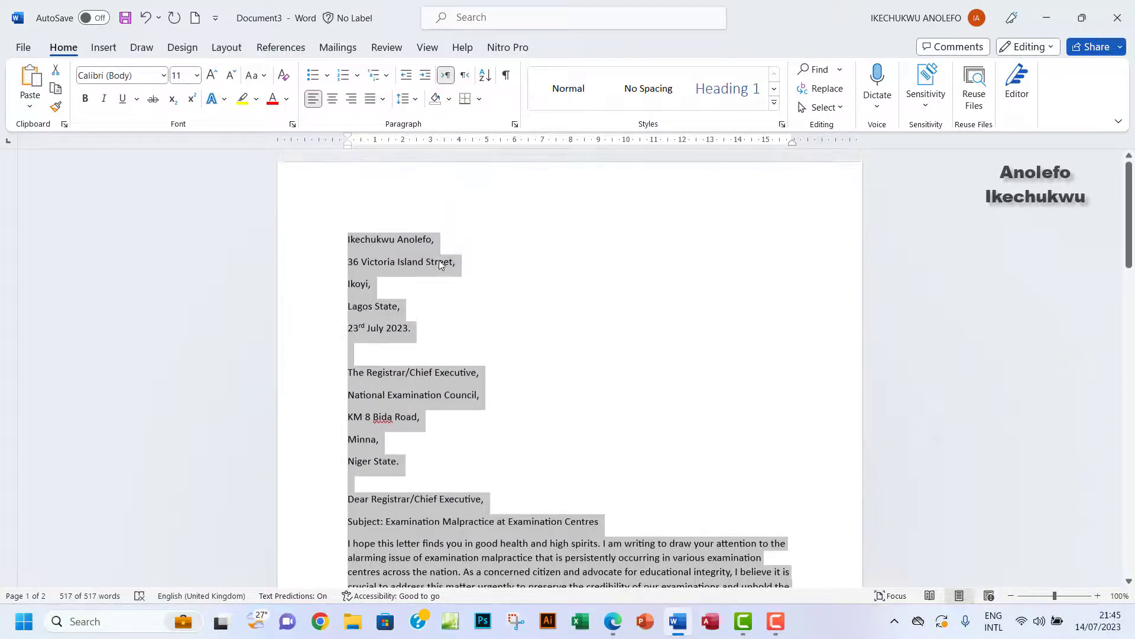
click(212, 76)
scroll(470, 313, down, 3)
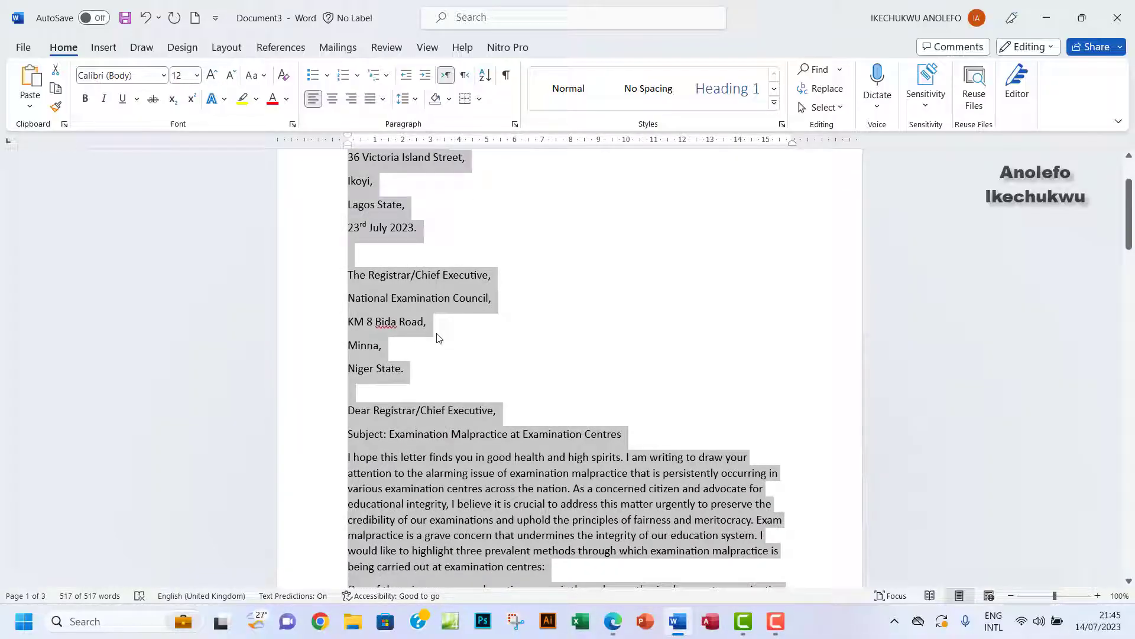
click(379, 354)
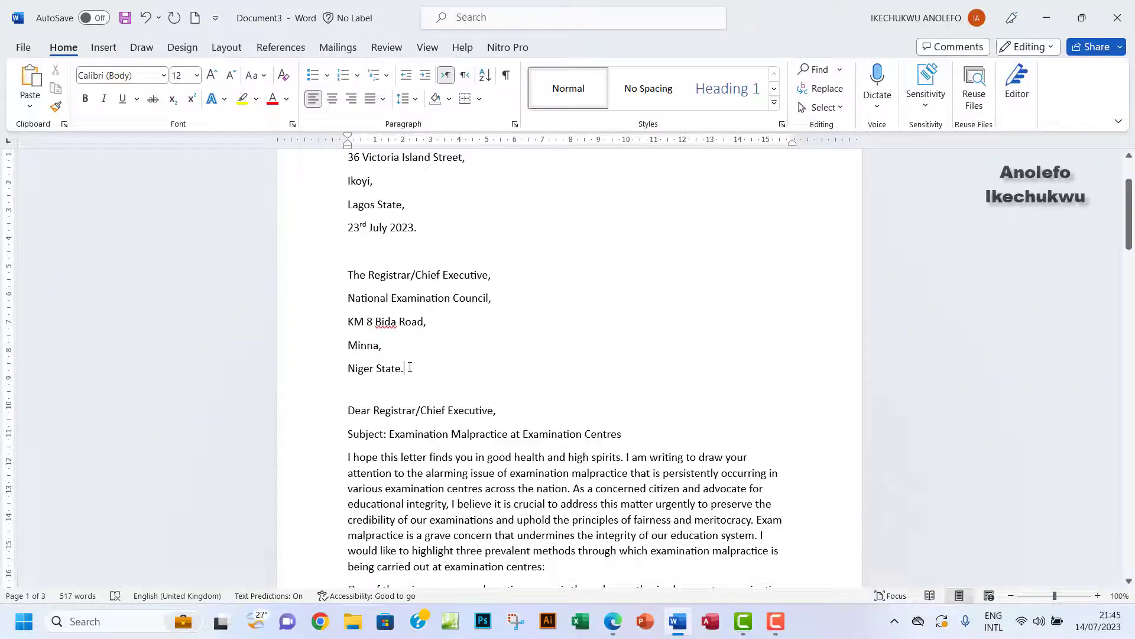
Set paragraph Spacing After to 0 pt on the address lines to close the gaps.
scroll(409, 368, up, 2)
drag(408, 439, 344, 211)
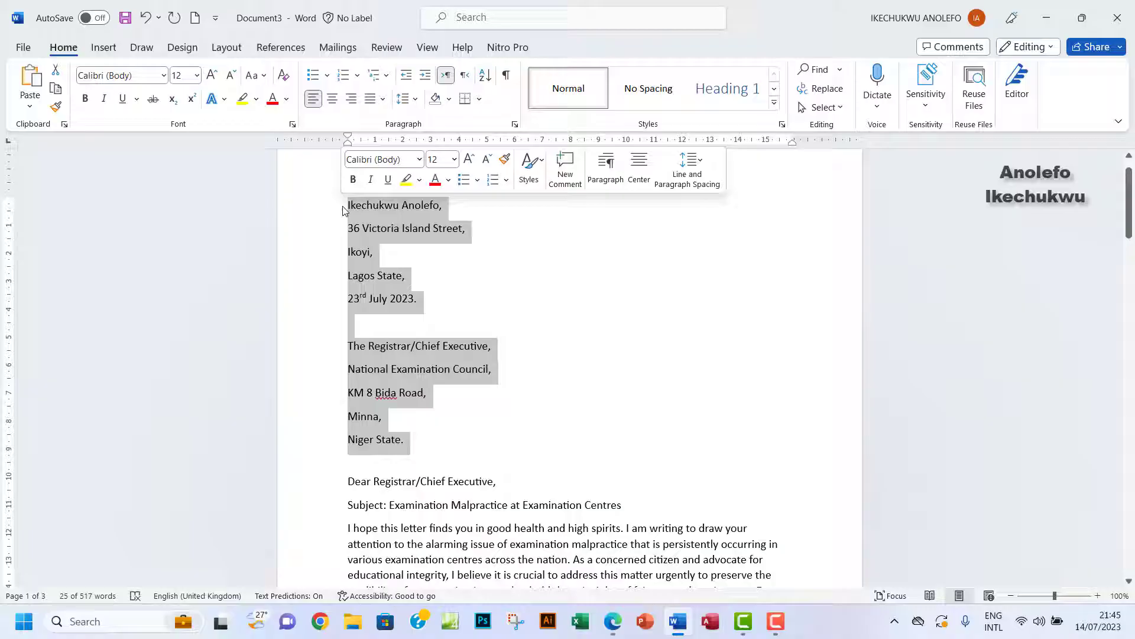
click(515, 126)
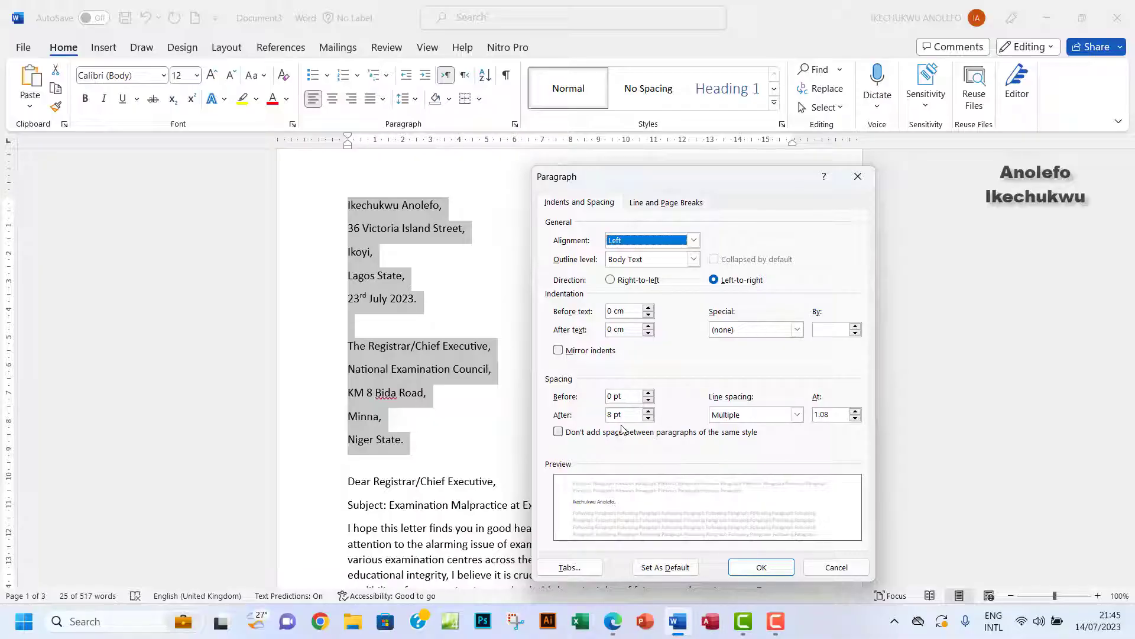
drag(613, 414, 587, 414)
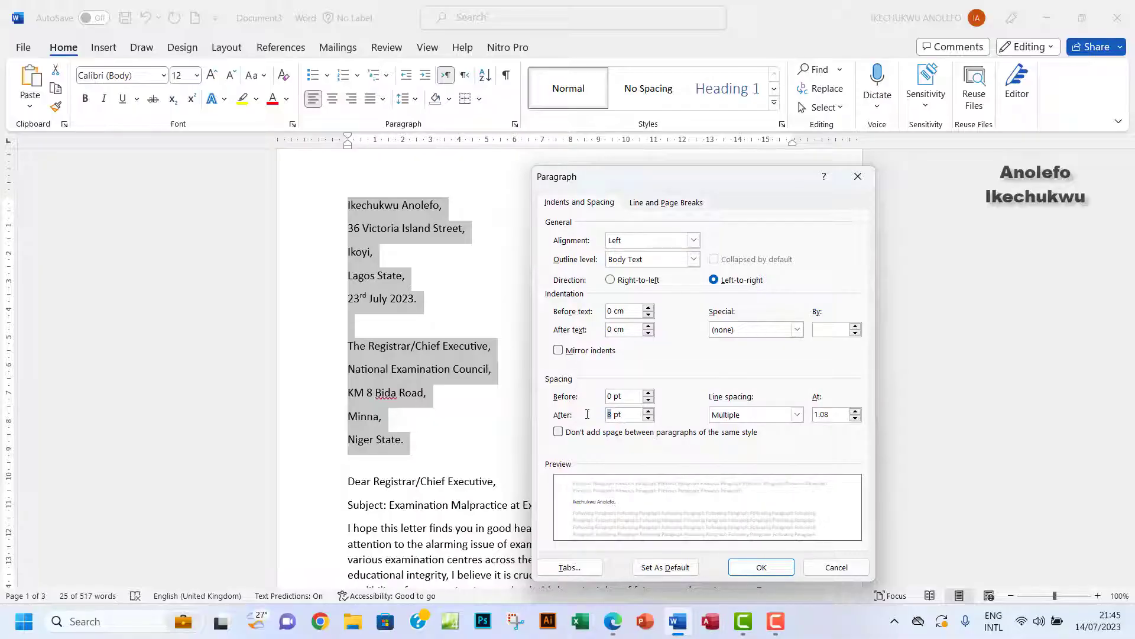
text(0)
click(762, 567)
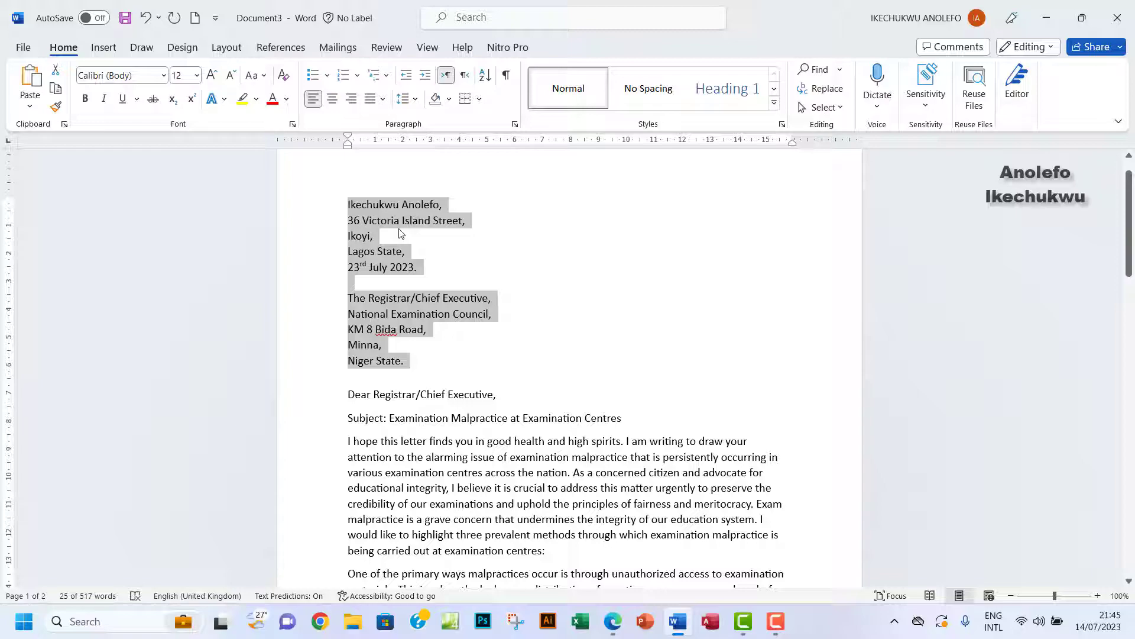
click(365, 209)
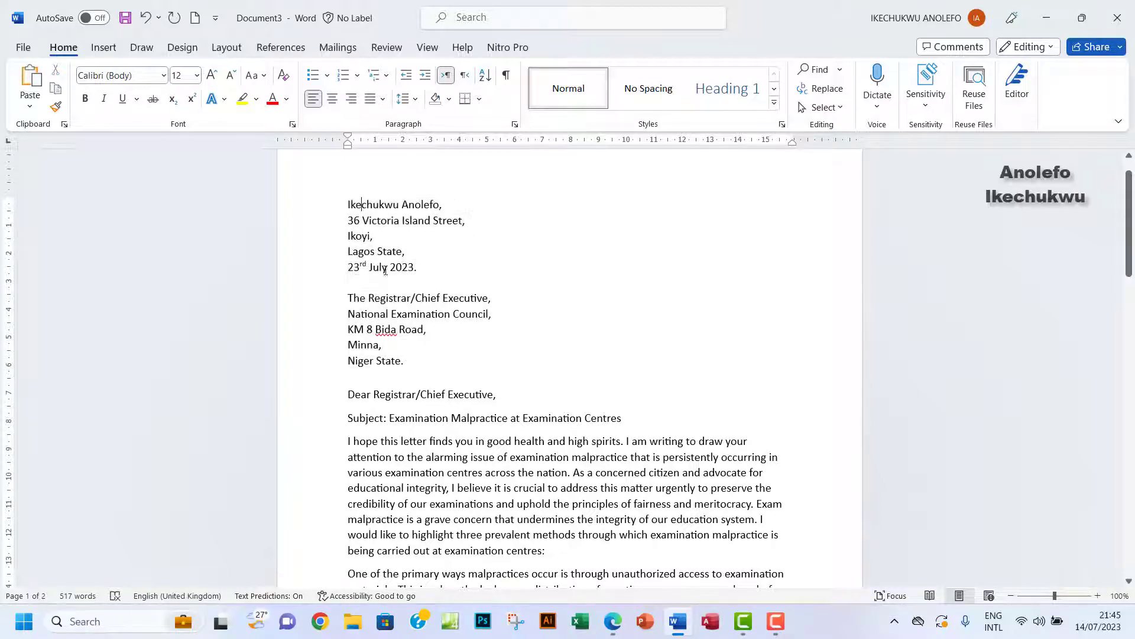
scroll(390, 255, down, 1)
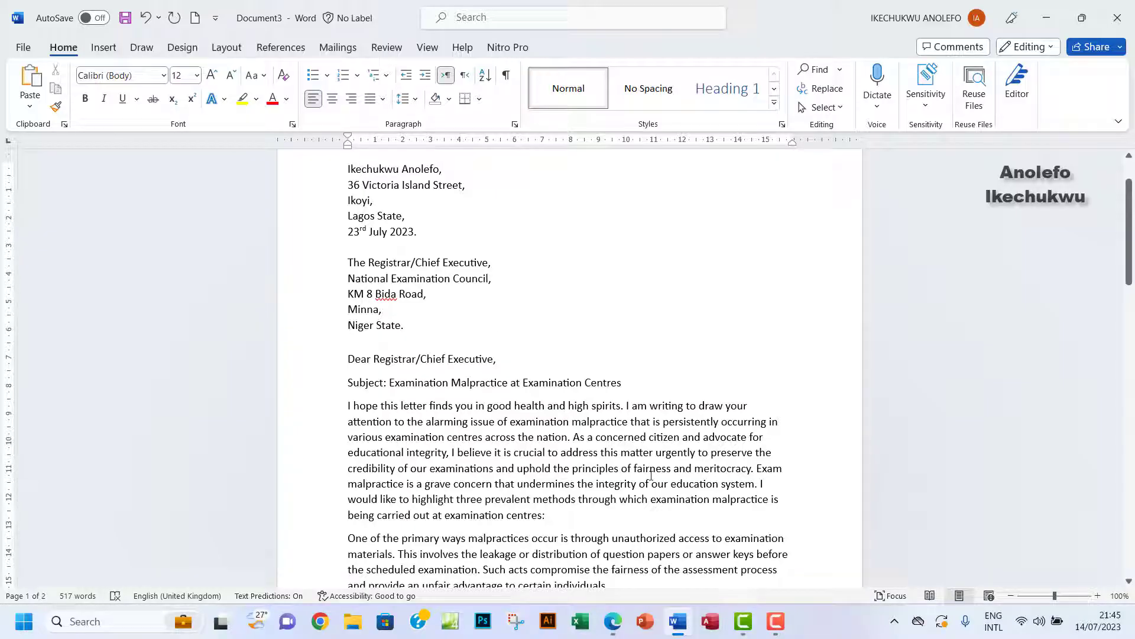
click(613, 621)
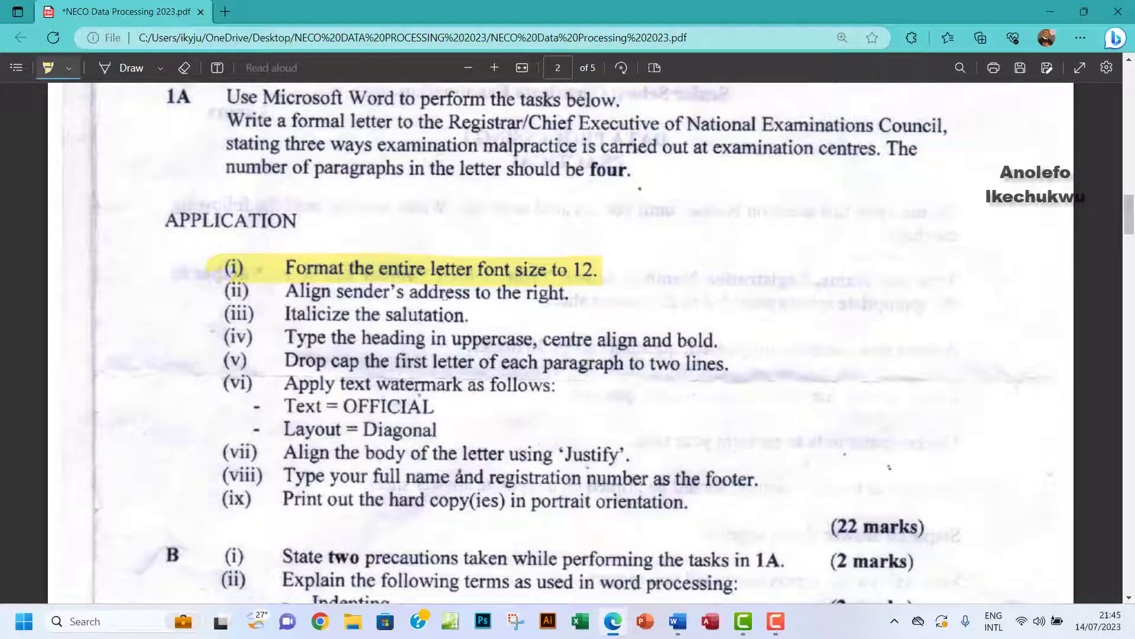
Highlight task (ii), aligning the sender's address to the right, in the PDF.
drag(207, 291, 576, 298)
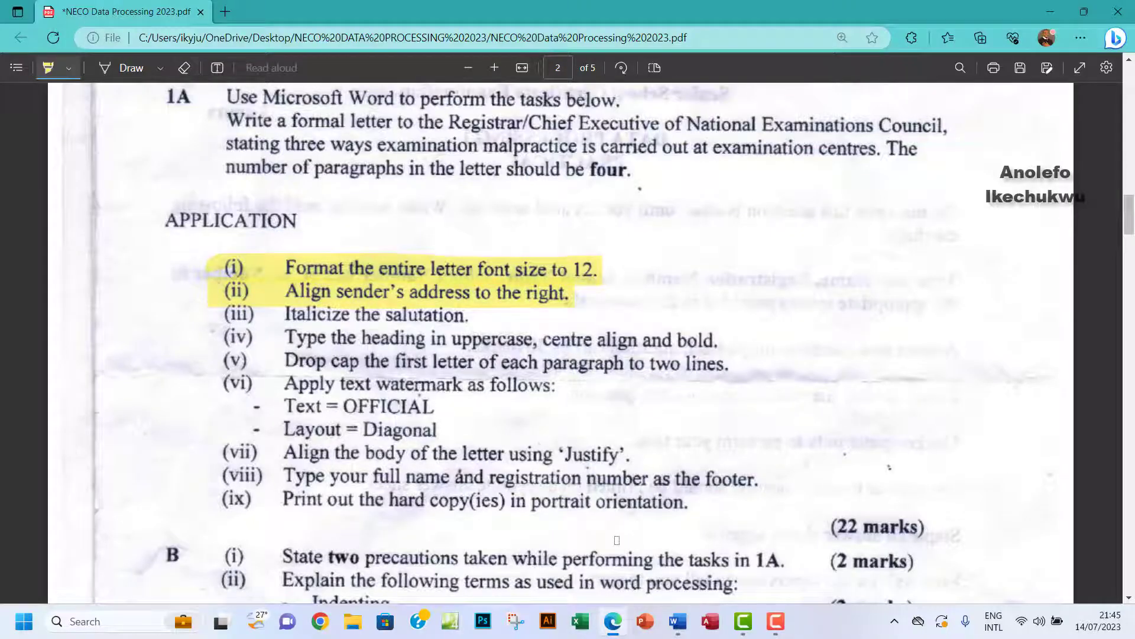
Try right-aligning the five sender-address lines, then revert them to left alignment.
click(677, 621)
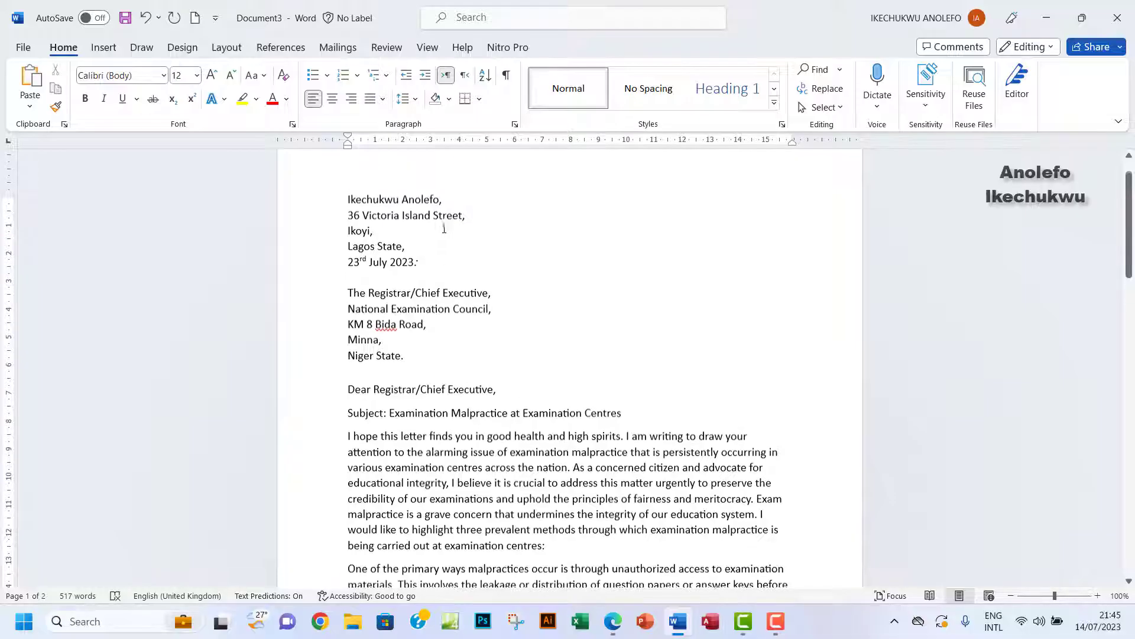
drag(347, 205, 420, 264)
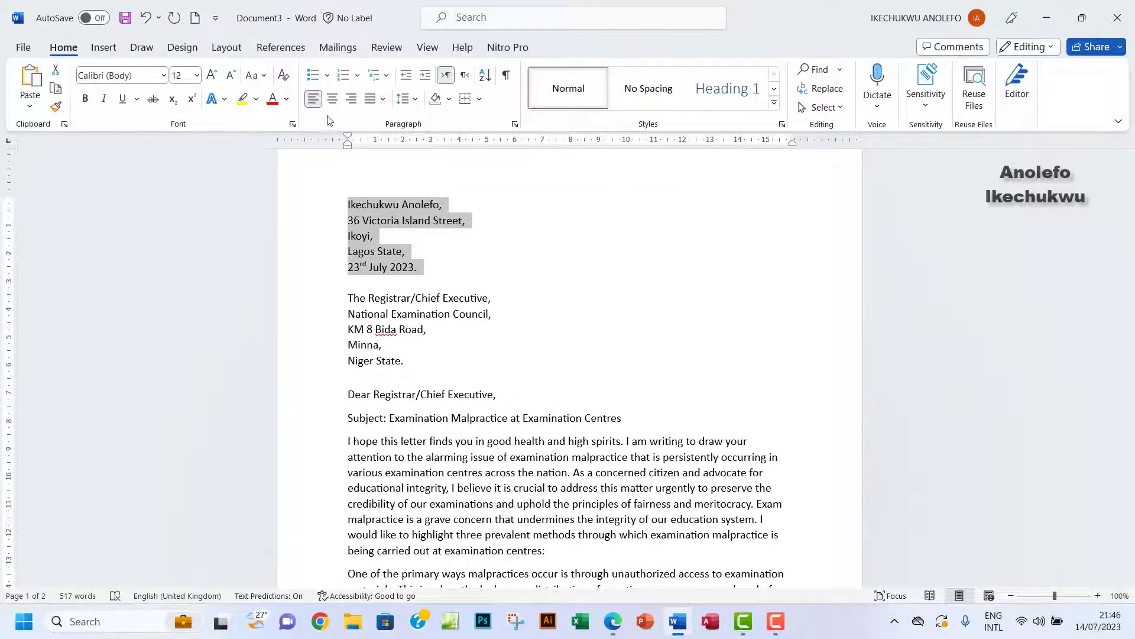
click(352, 98)
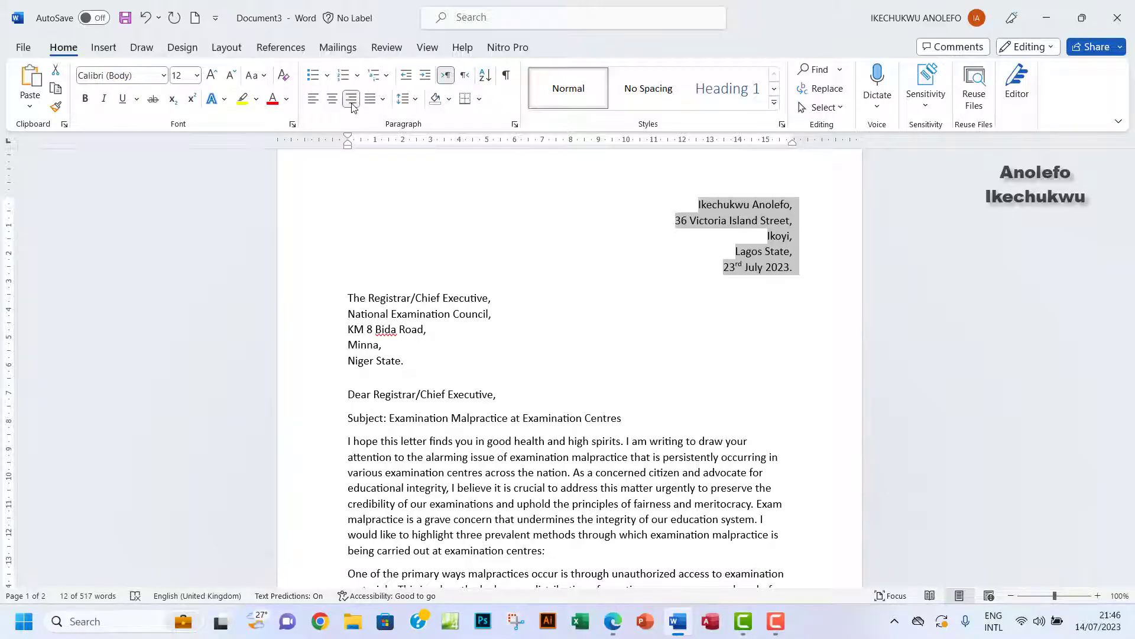
click(314, 99)
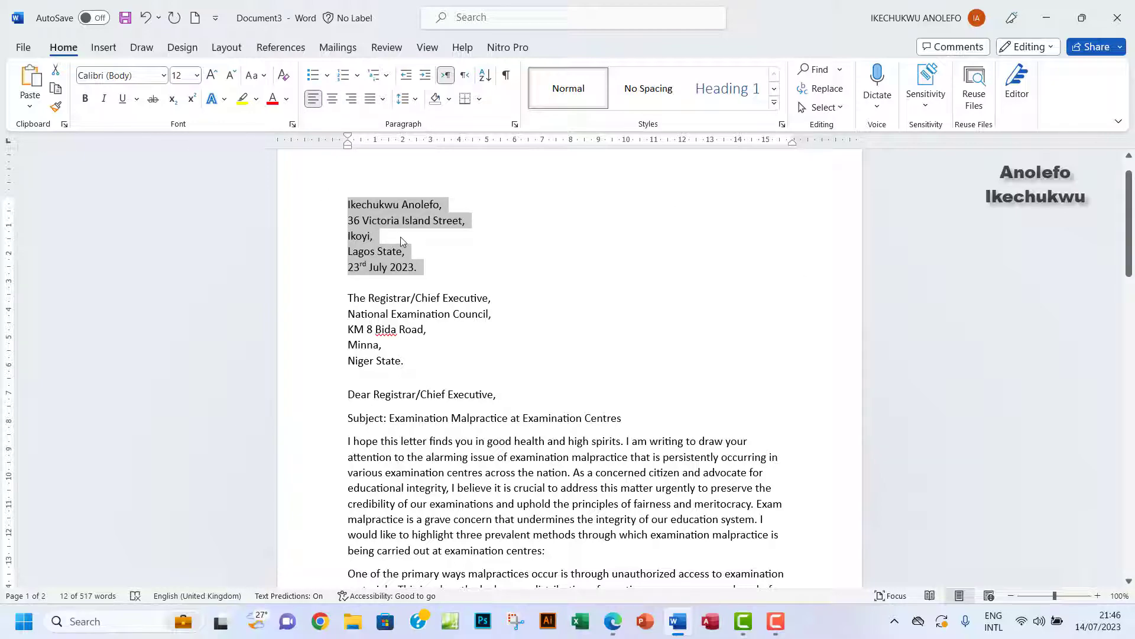
Push the sender's address toward the right margin with repeated Increase Indent, backing off one step.
drag(420, 267, 349, 201)
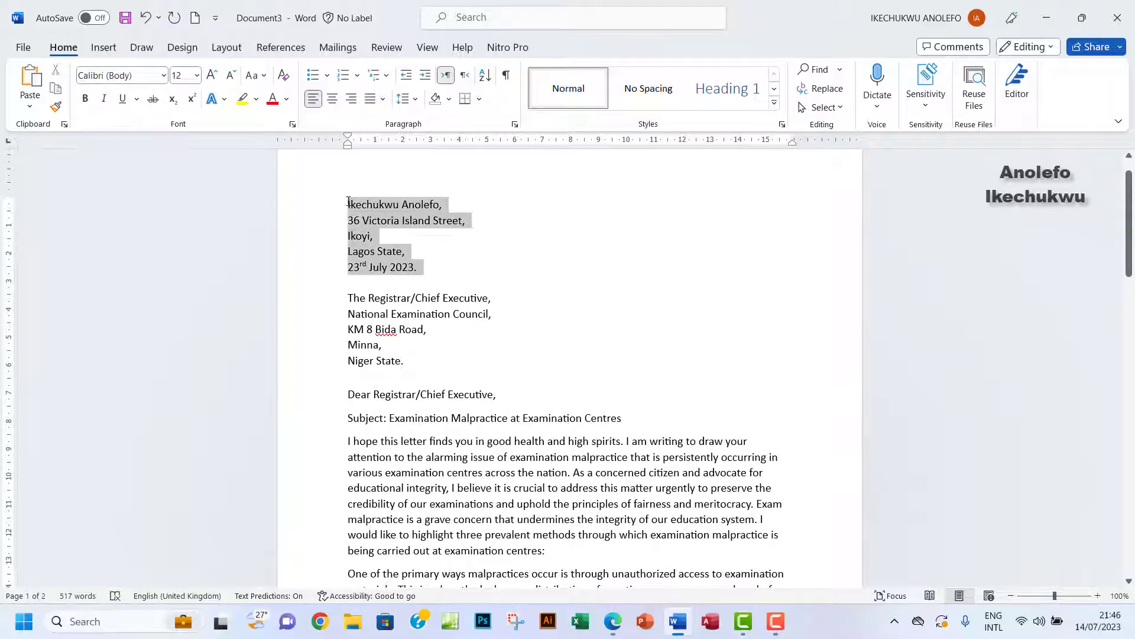
click(426, 76)
click(426, 76)
click(426, 76)
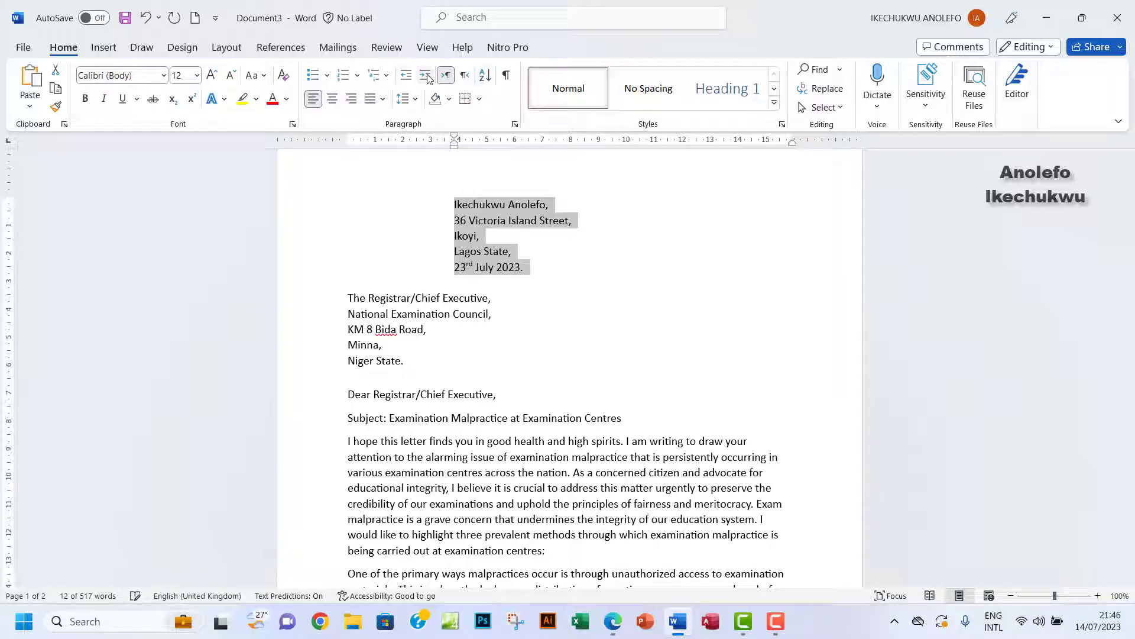
click(426, 76)
click(426, 75)
click(426, 75)
click(426, 76)
click(426, 76)
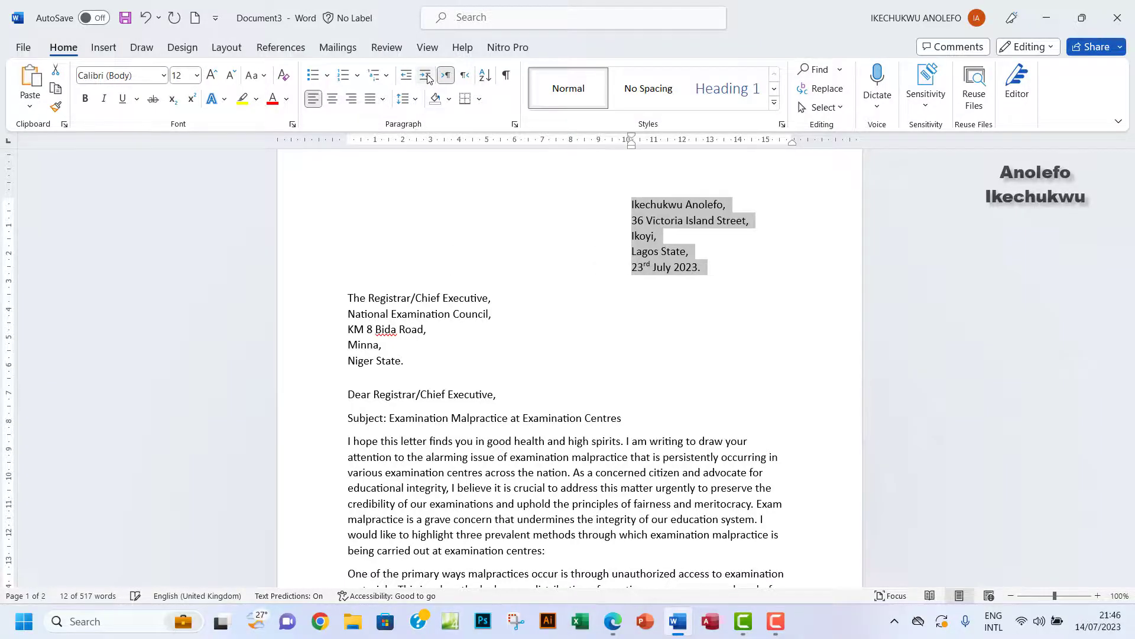
click(426, 76)
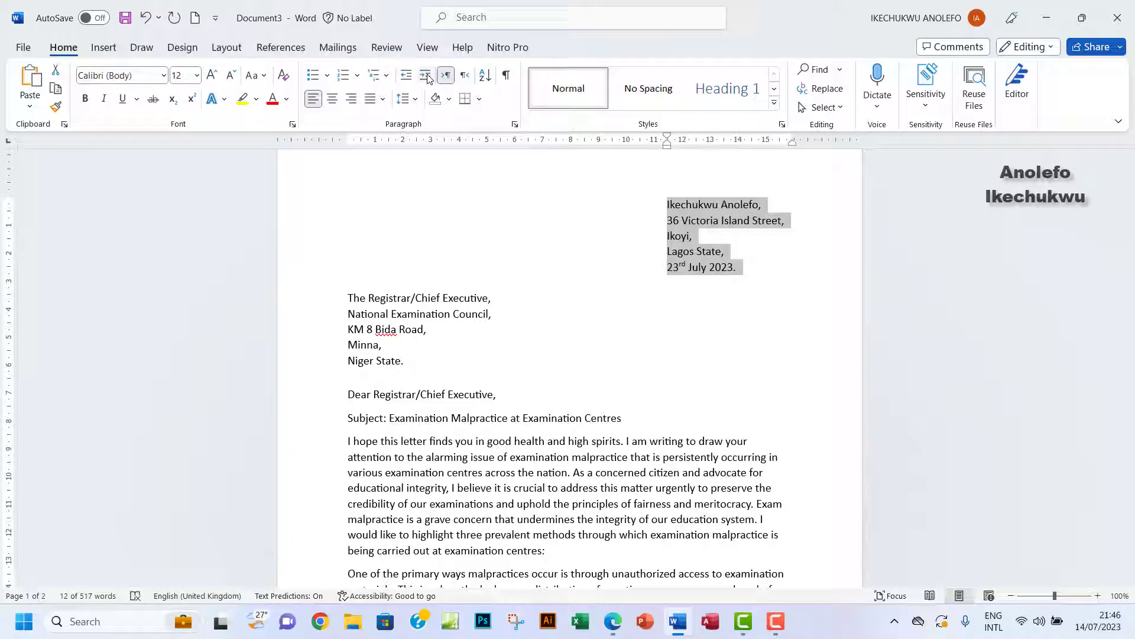
click(426, 75)
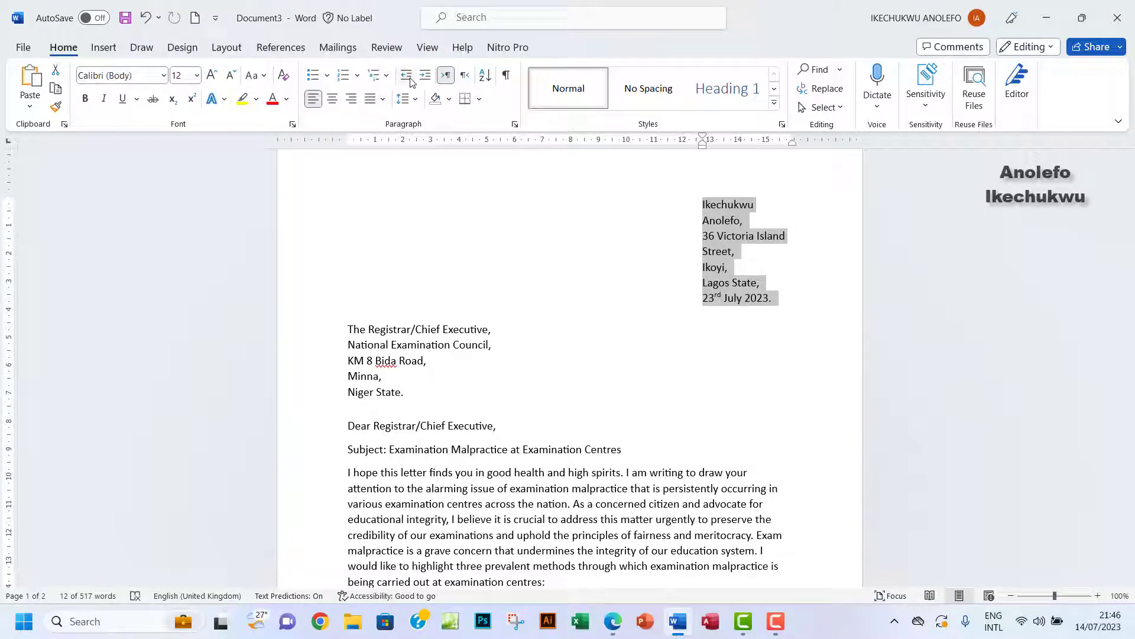
click(408, 78)
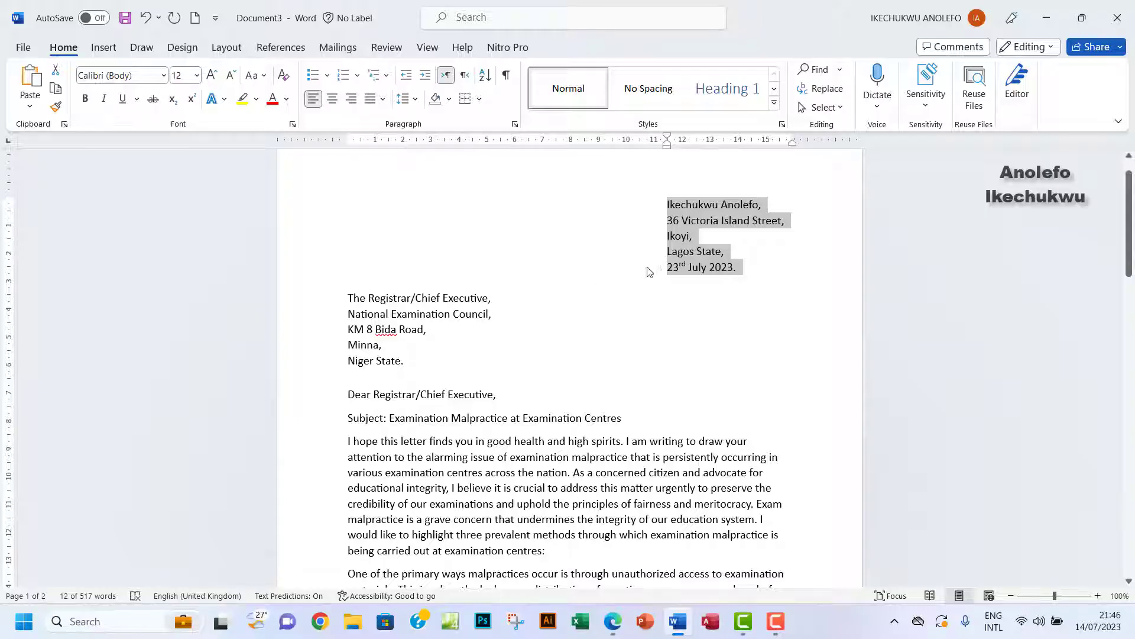
click(697, 220)
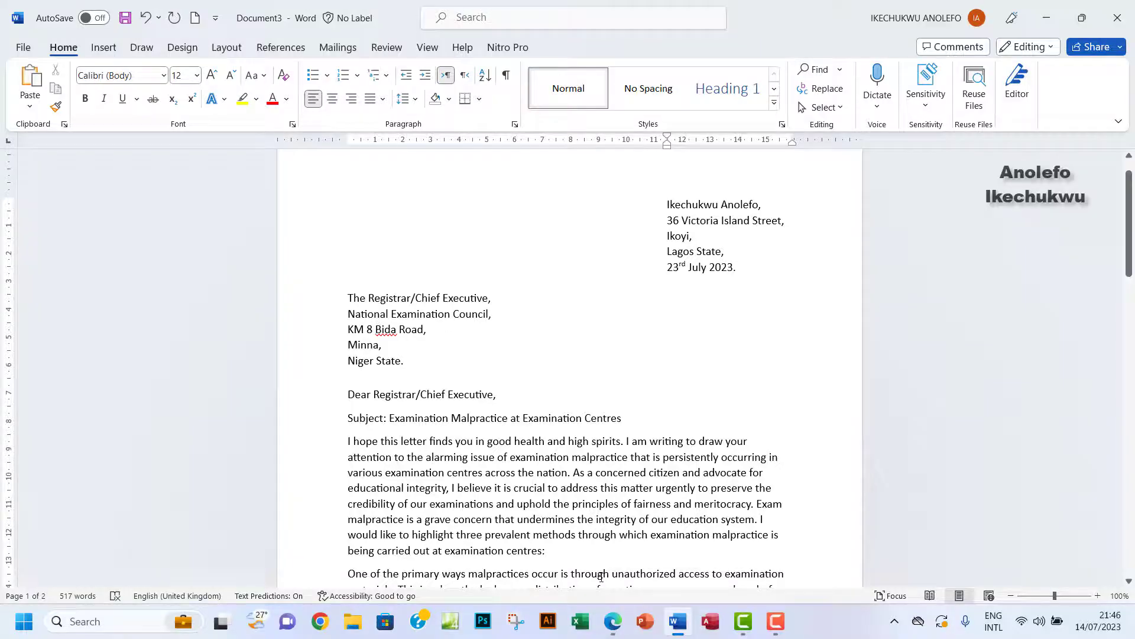
click(613, 621)
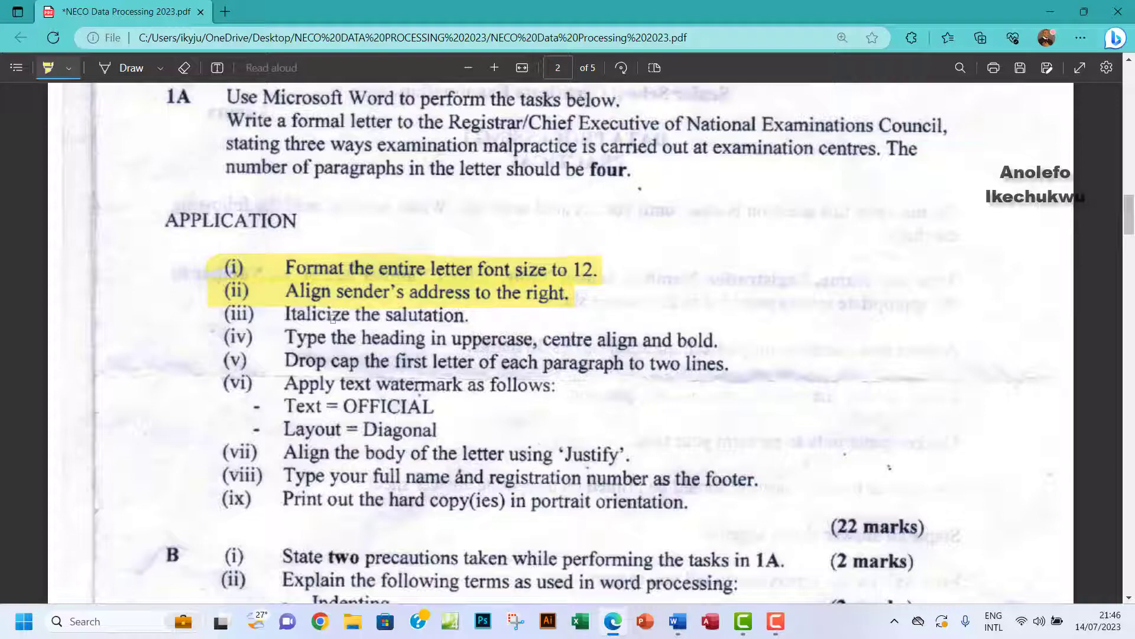
Highlight task (iii), 'Italicize the salutation', in yellow on the task sheet.
drag(225, 308, 473, 318)
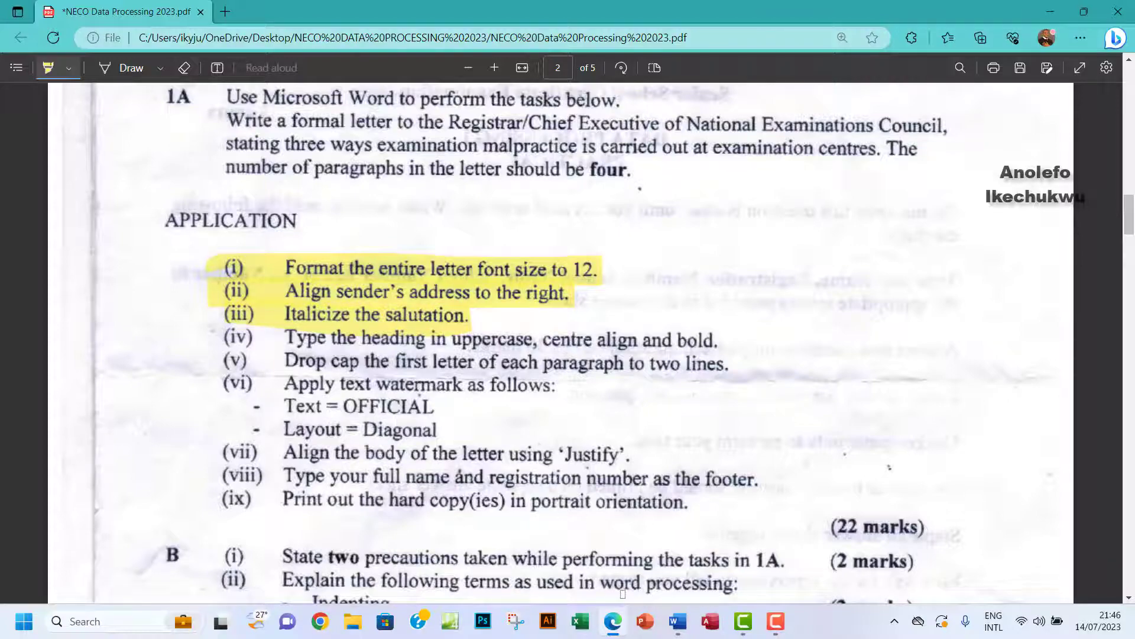
Italicize the salutation 'Dear Registrar/Chief Executive,' in the letter.
click(678, 621)
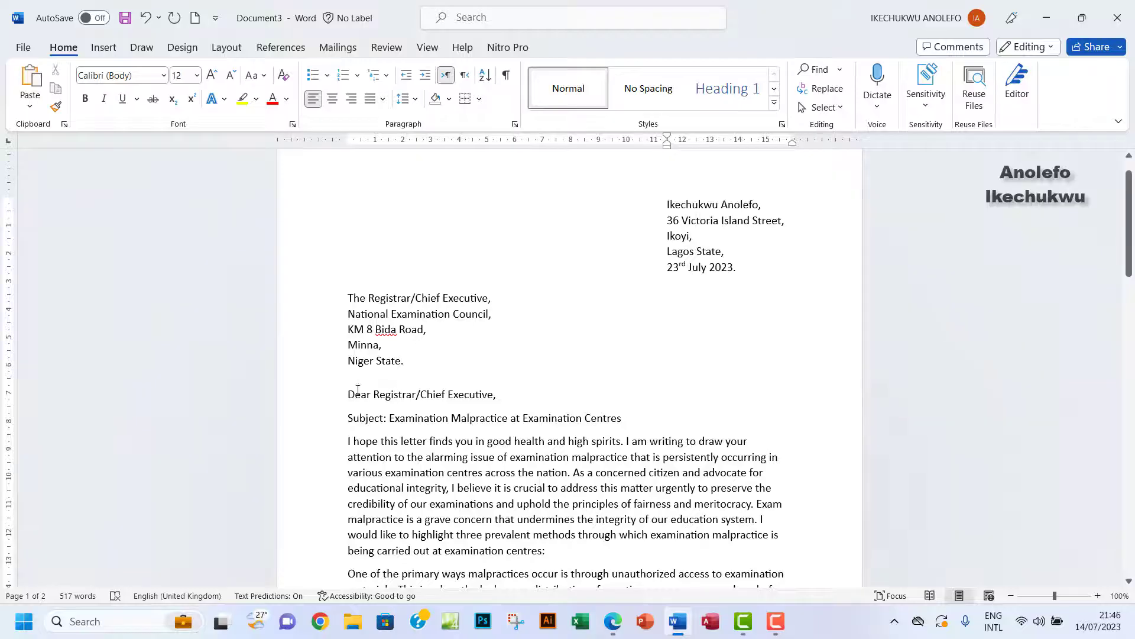
drag(348, 394, 498, 392)
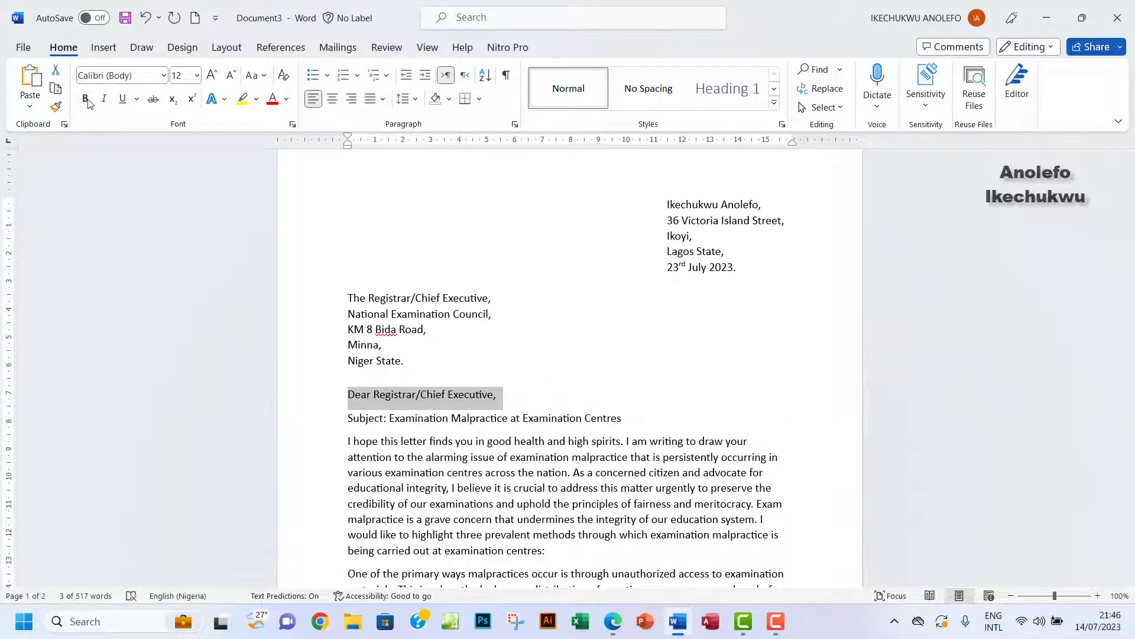
click(107, 101)
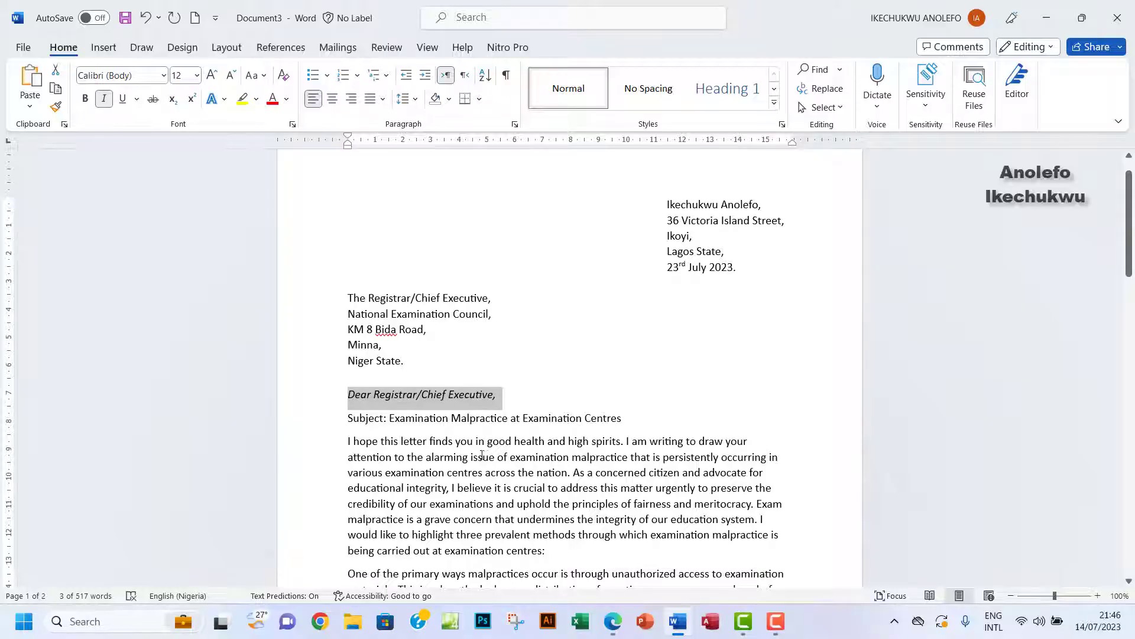
click(612, 621)
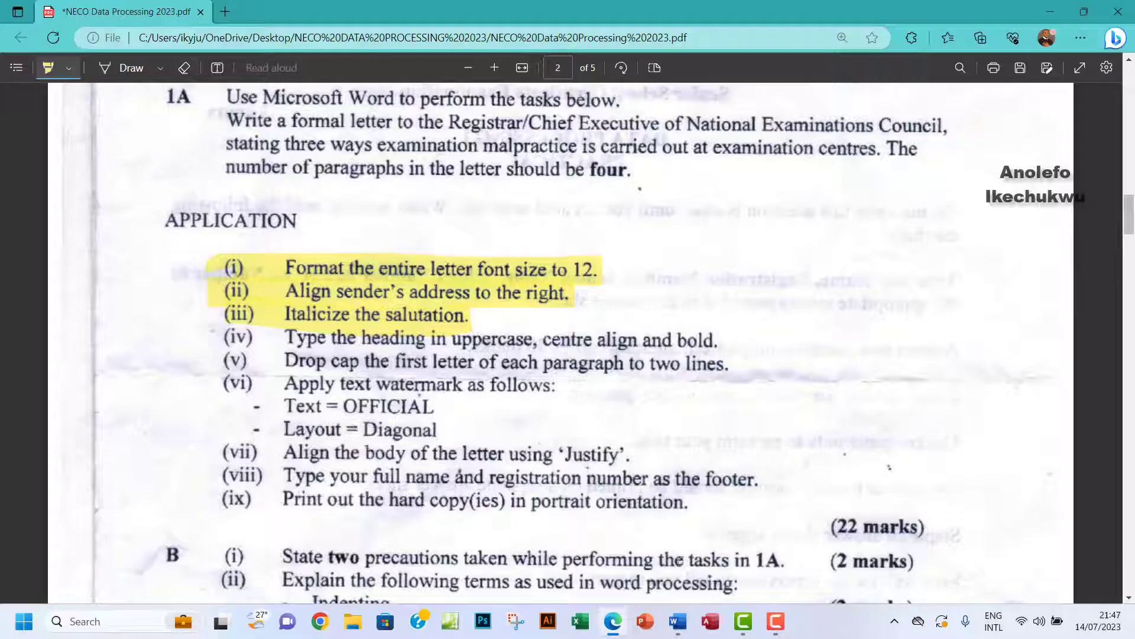
Delete the 'Subject:' label and centre the subject line.
click(677, 621)
drag(349, 418, 388, 418)
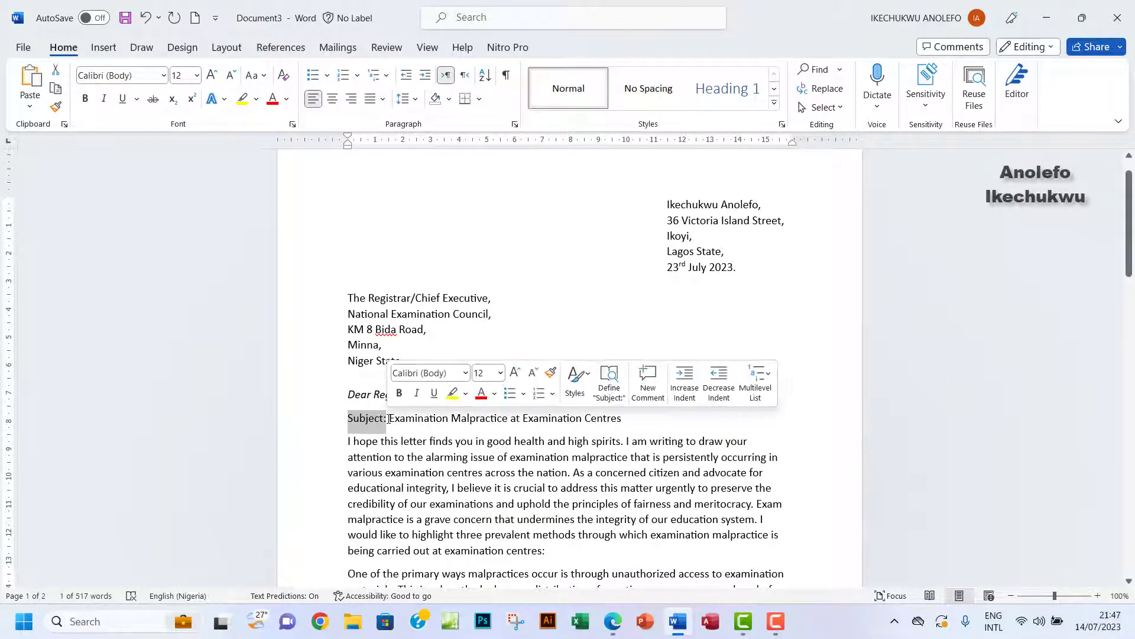
key(BackSpace)
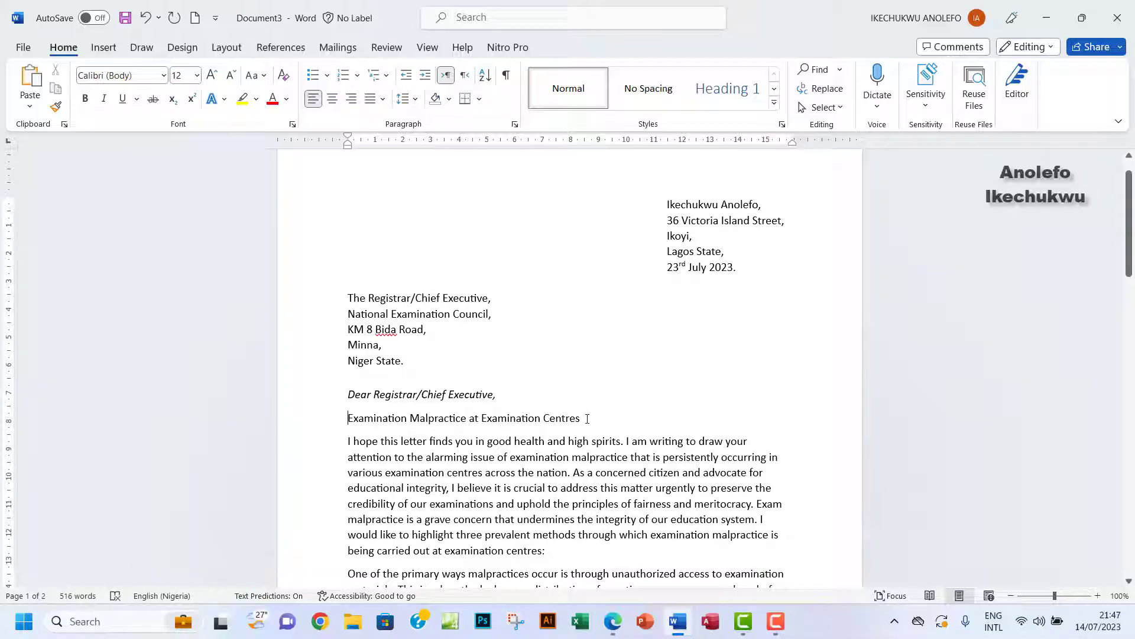
drag(587, 418, 314, 408)
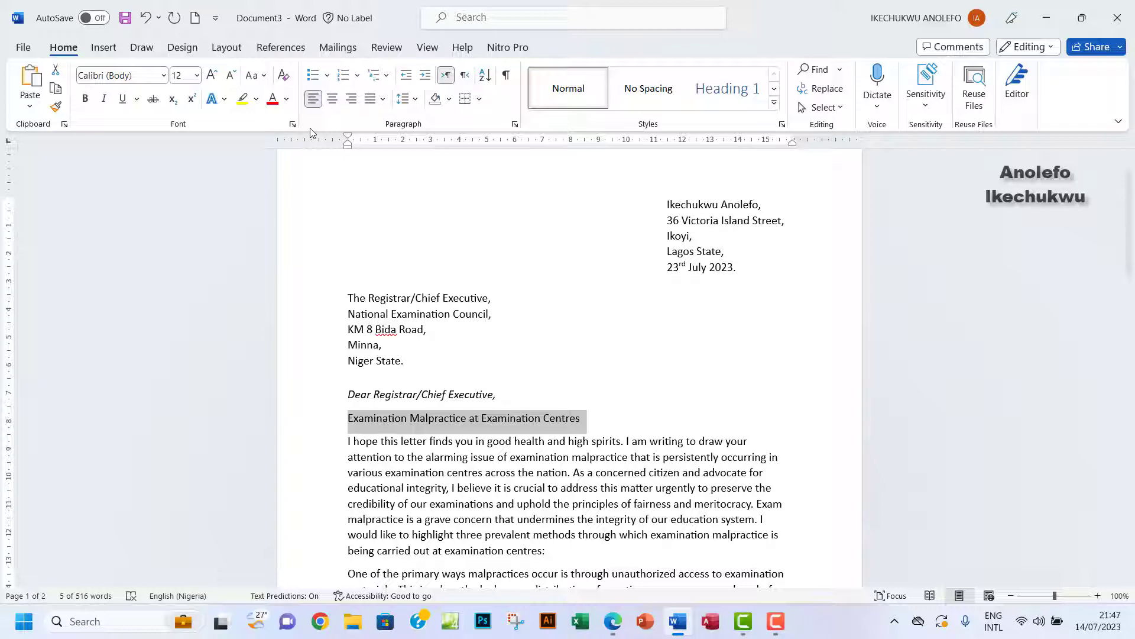
click(332, 99)
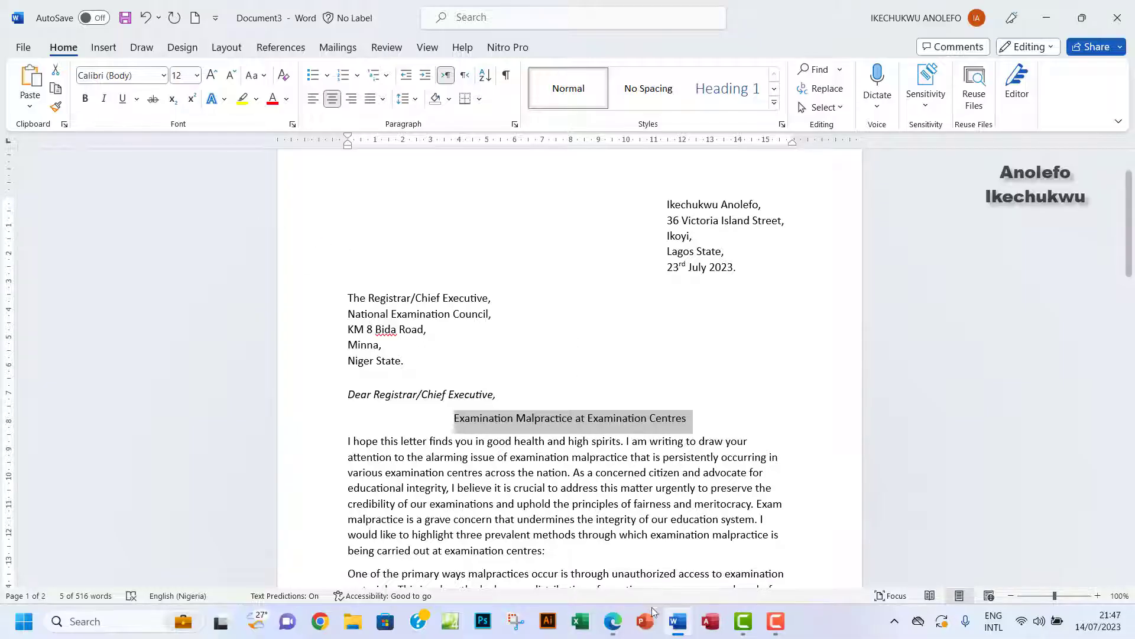
Make the heading 'EXAMINATION MALPRACTICE AT EXAMINATION CENTRES' uppercase and bold.
click(619, 621)
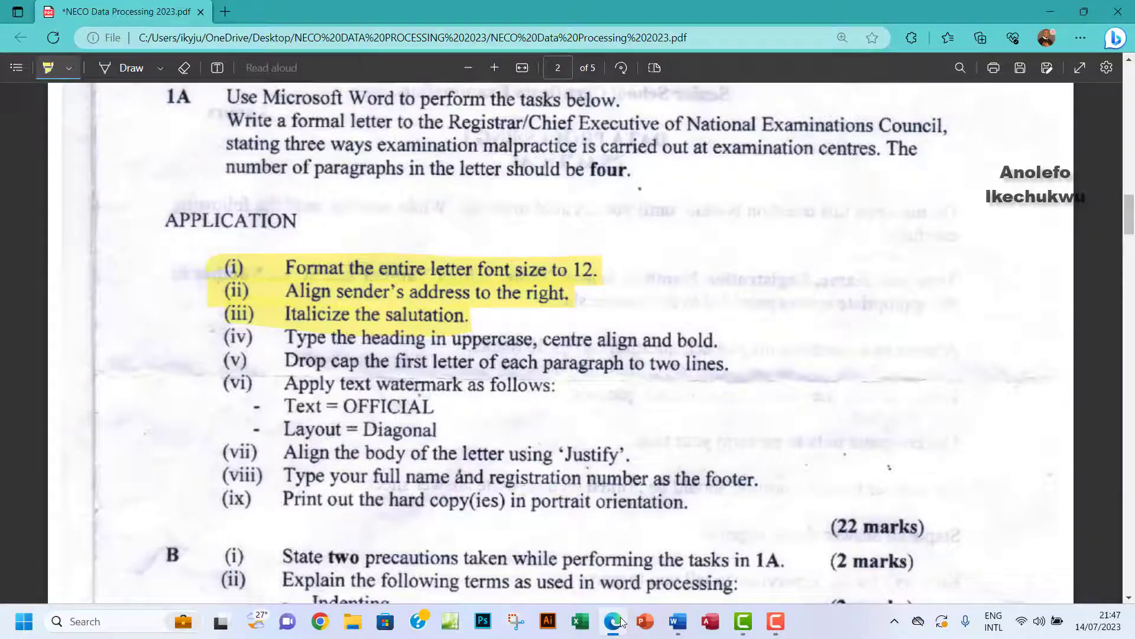
click(620, 621)
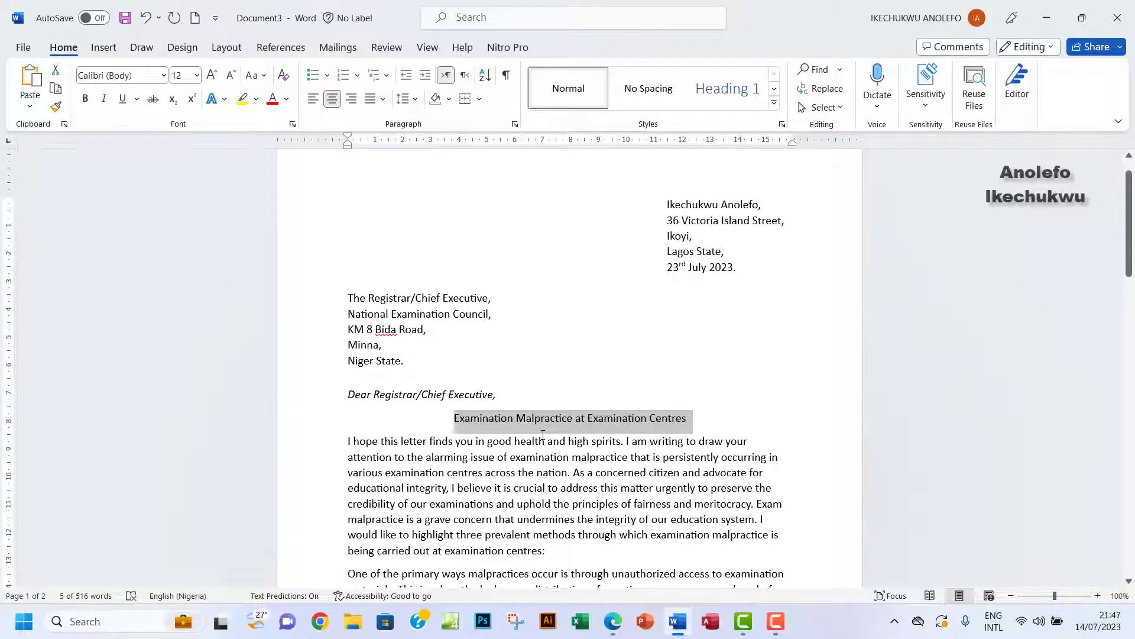
key(ctrl+shift+a)
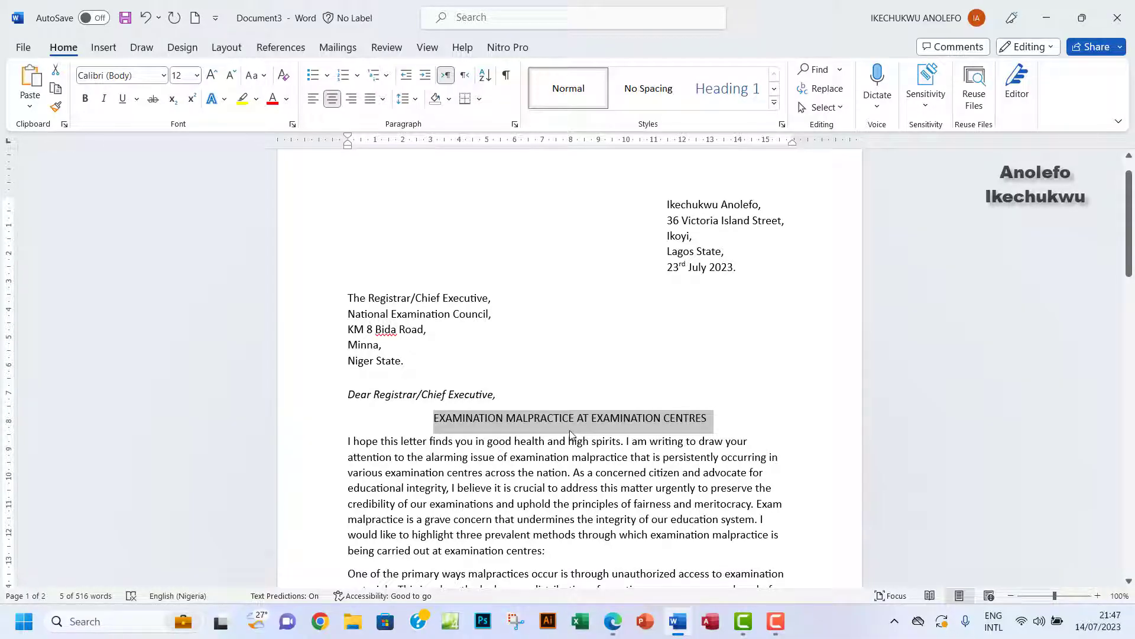
click(85, 99)
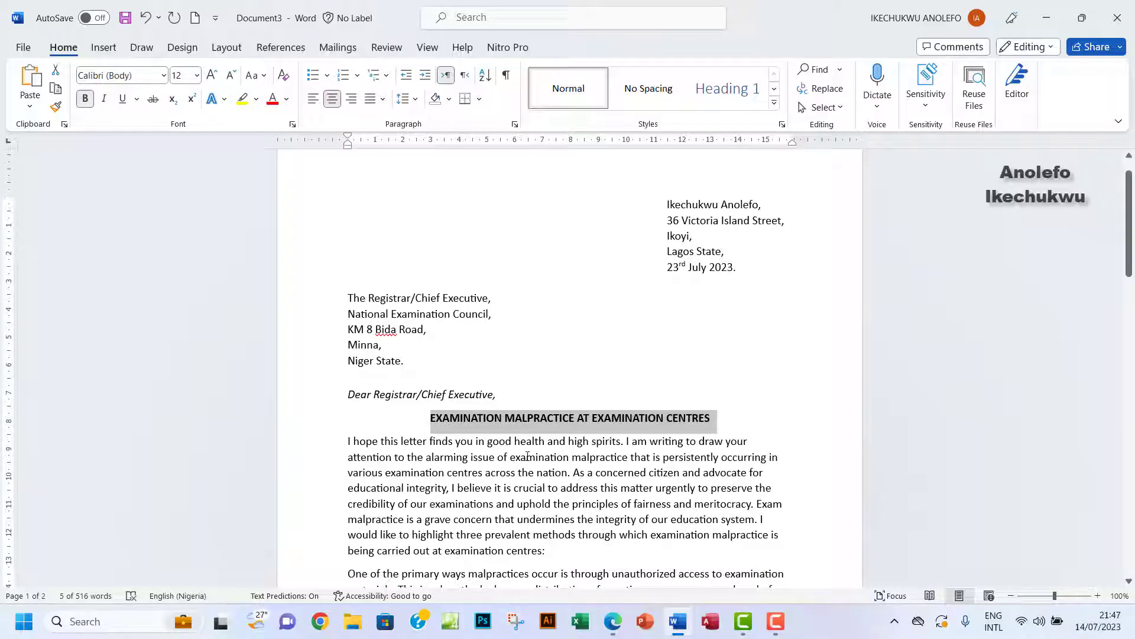
Highlight task (iv) on the heading and task (v) on drop caps in the PDF.
click(613, 621)
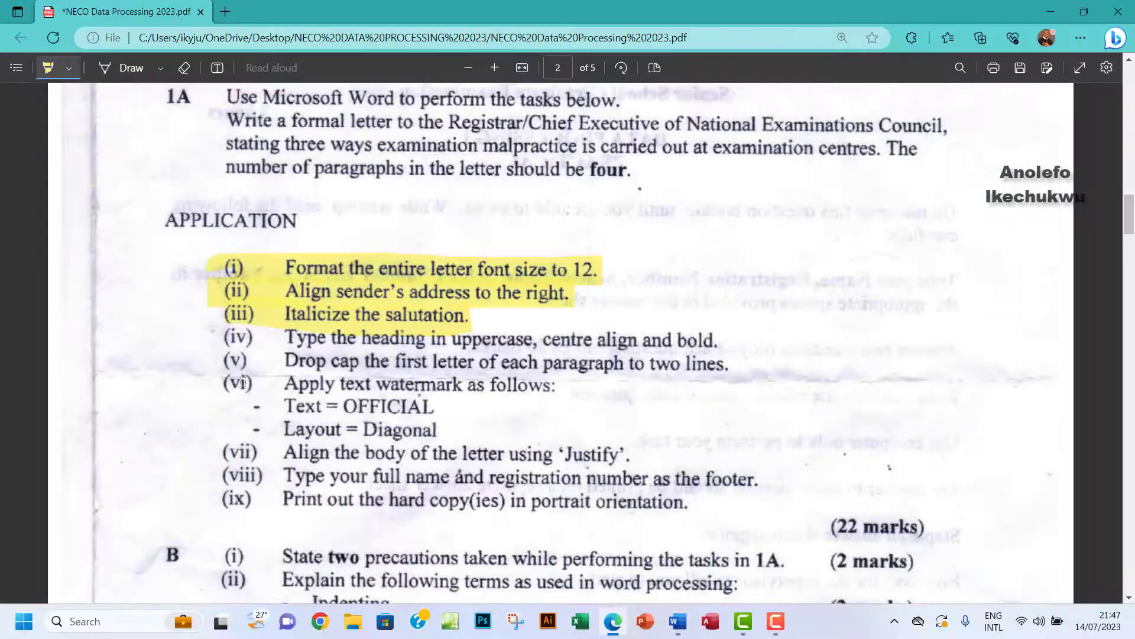
drag(231, 335, 726, 337)
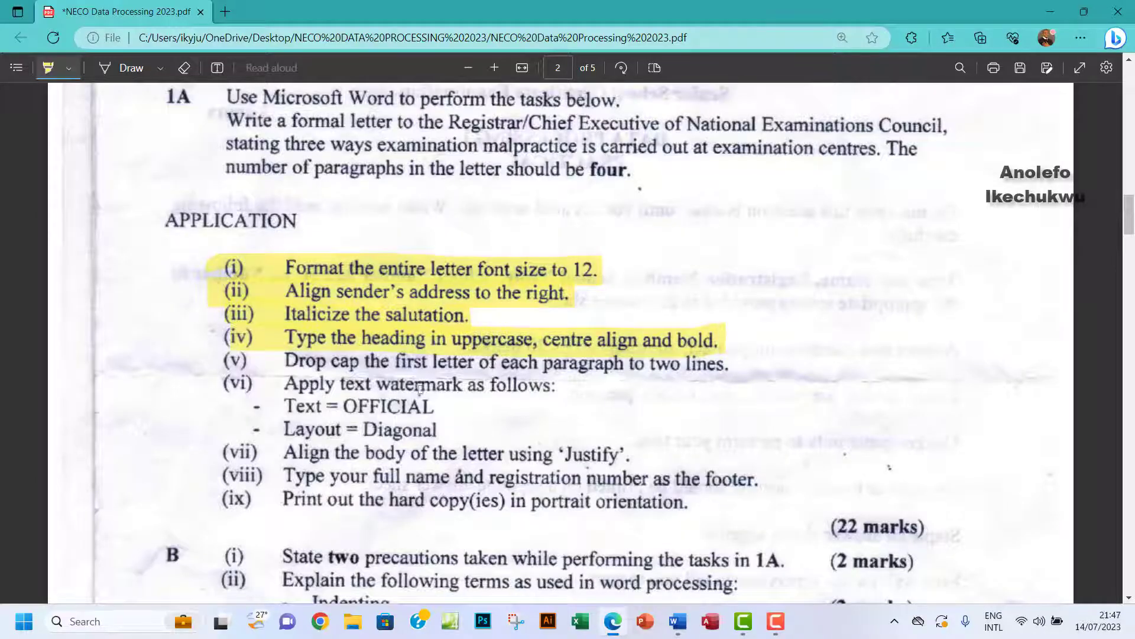
scroll(420, 388, down, 2)
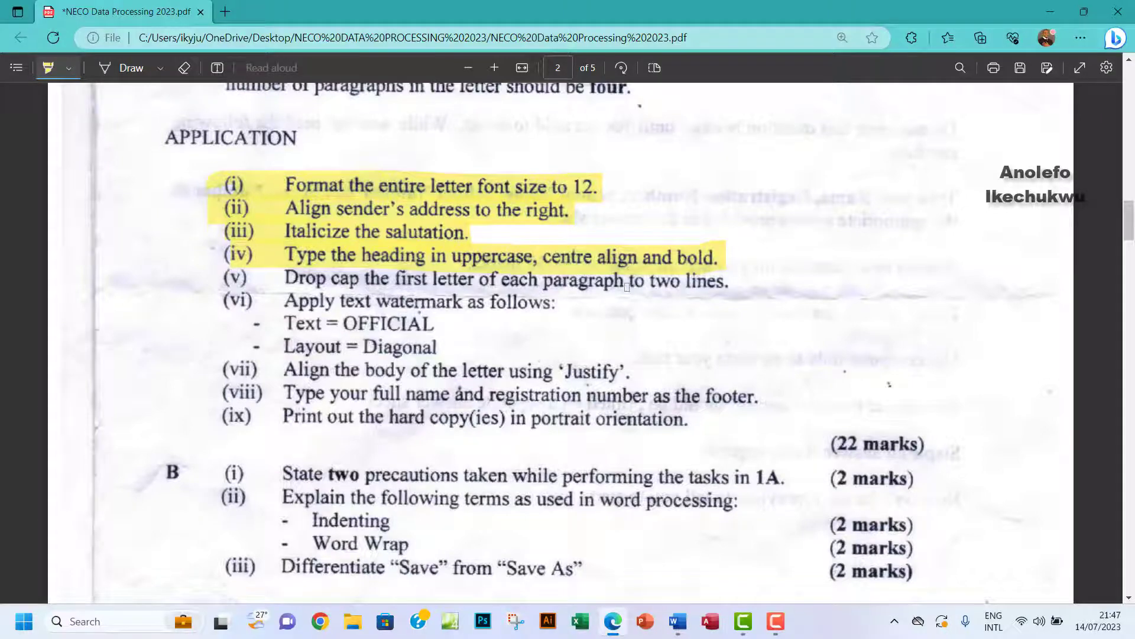
drag(284, 278, 739, 279)
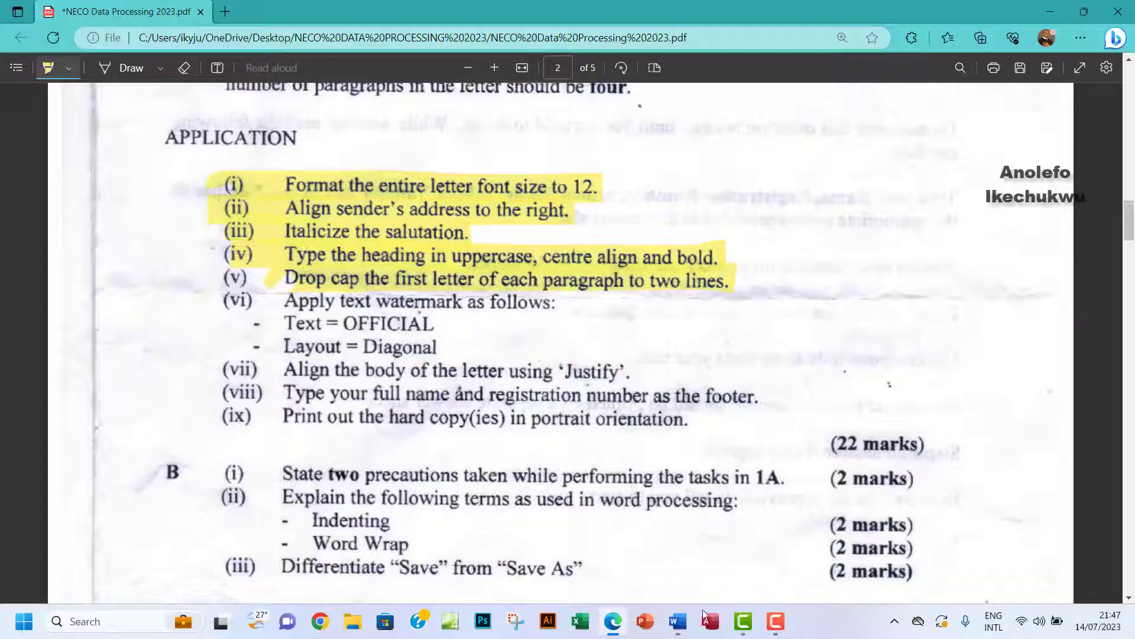
click(678, 621)
Select the first letters of the four body paragraphs, including One, Another and Impersonation.
scroll(526, 385, down, 4)
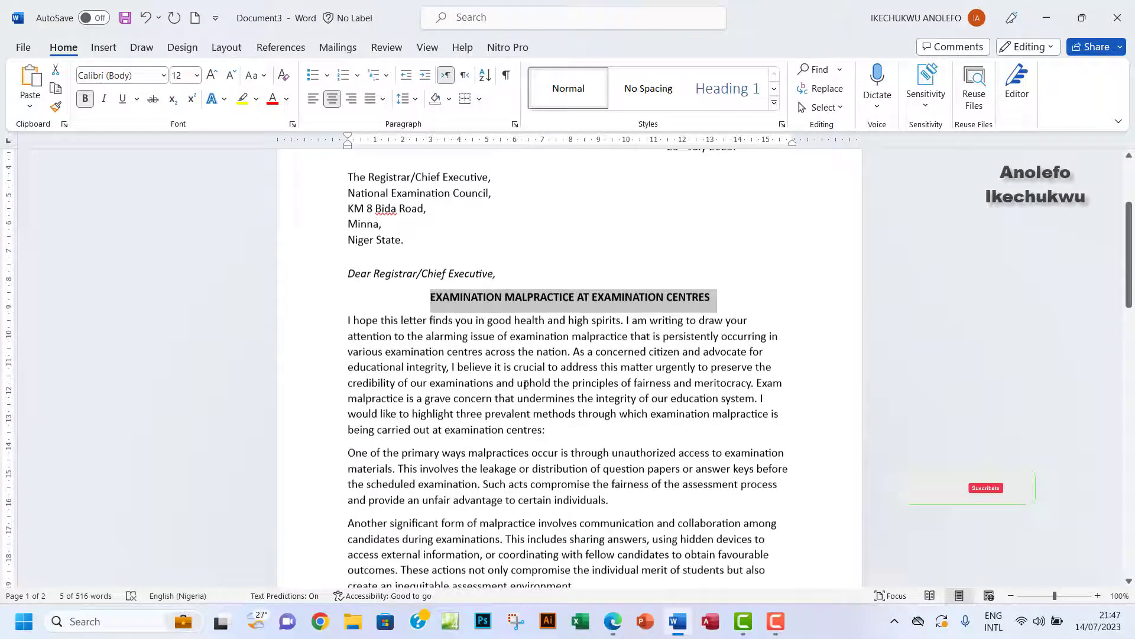
scroll(401, 330, down, 2)
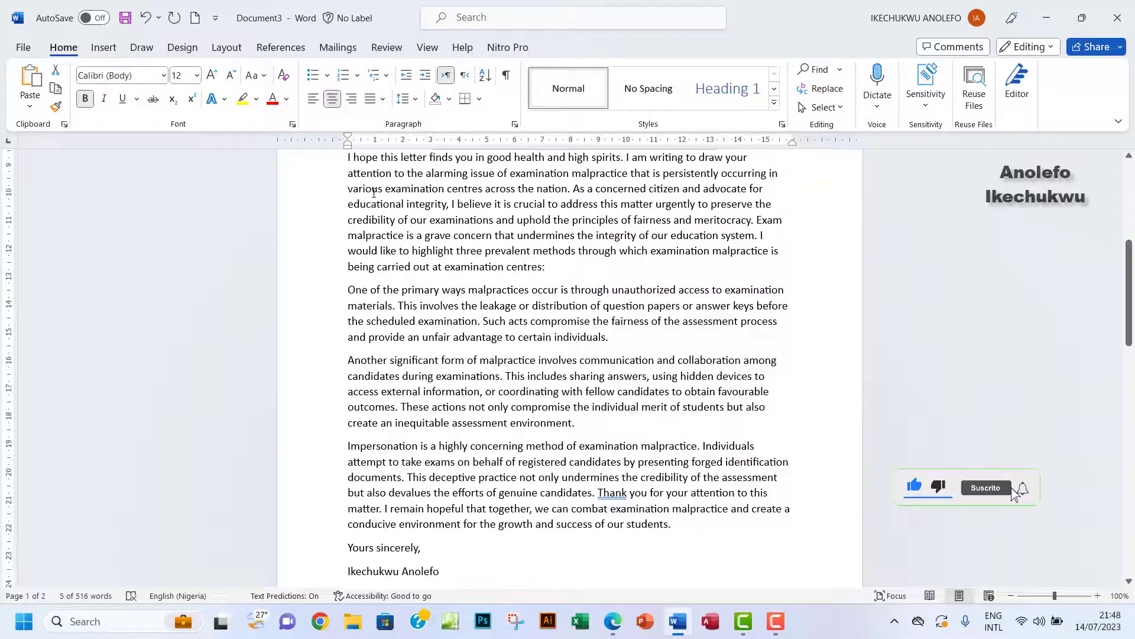
scroll(359, 194, up, 2)
click(344, 229)
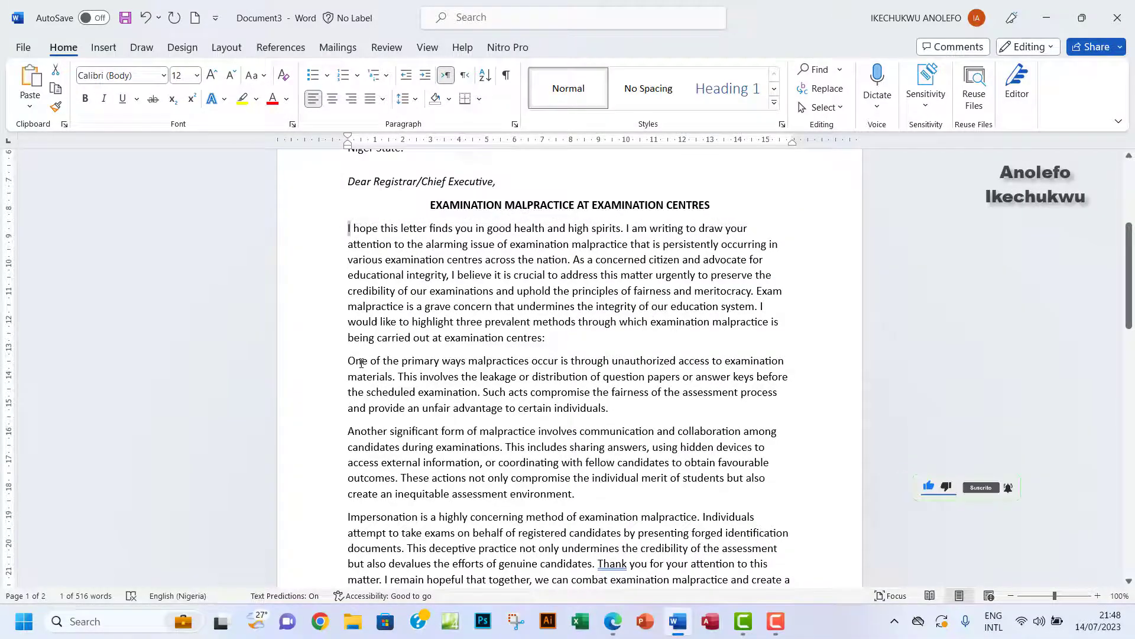
drag(357, 363, 340, 362)
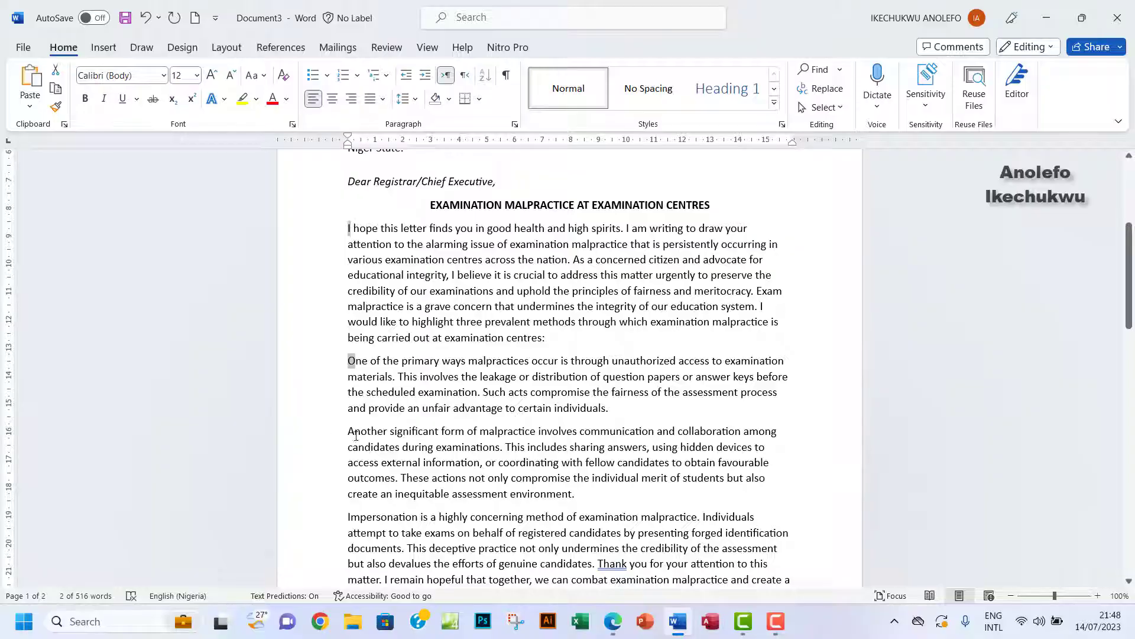
drag(356, 436, 331, 437)
drag(339, 516, 337, 517)
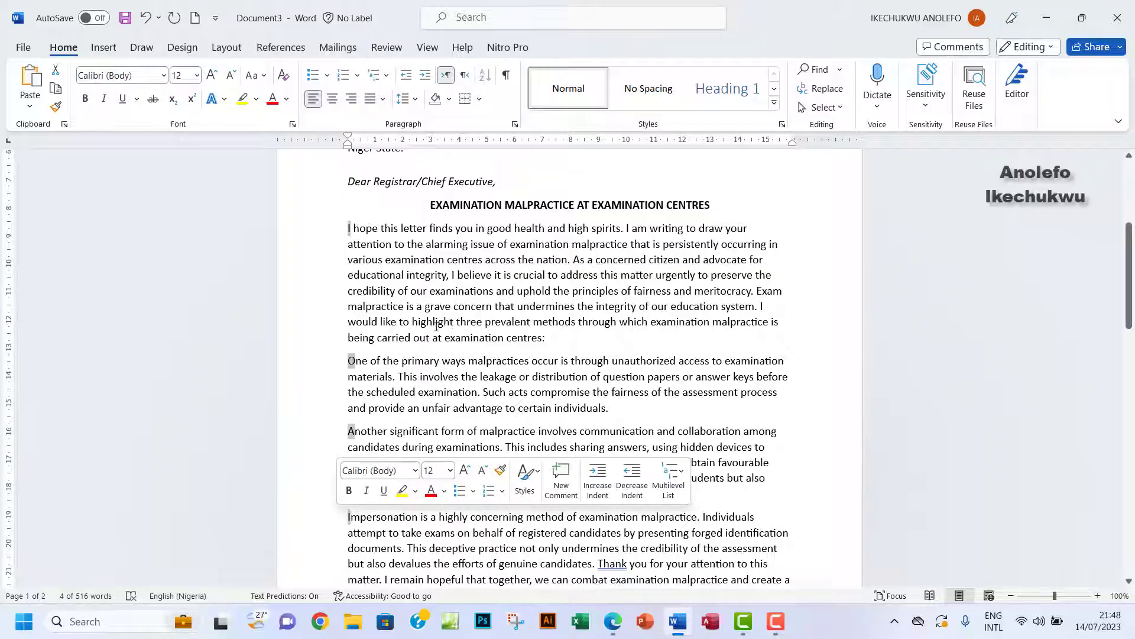
Apply a Dropped drop cap, 2 lines deep, to the selected letters, then check the exam PDF.
click(104, 52)
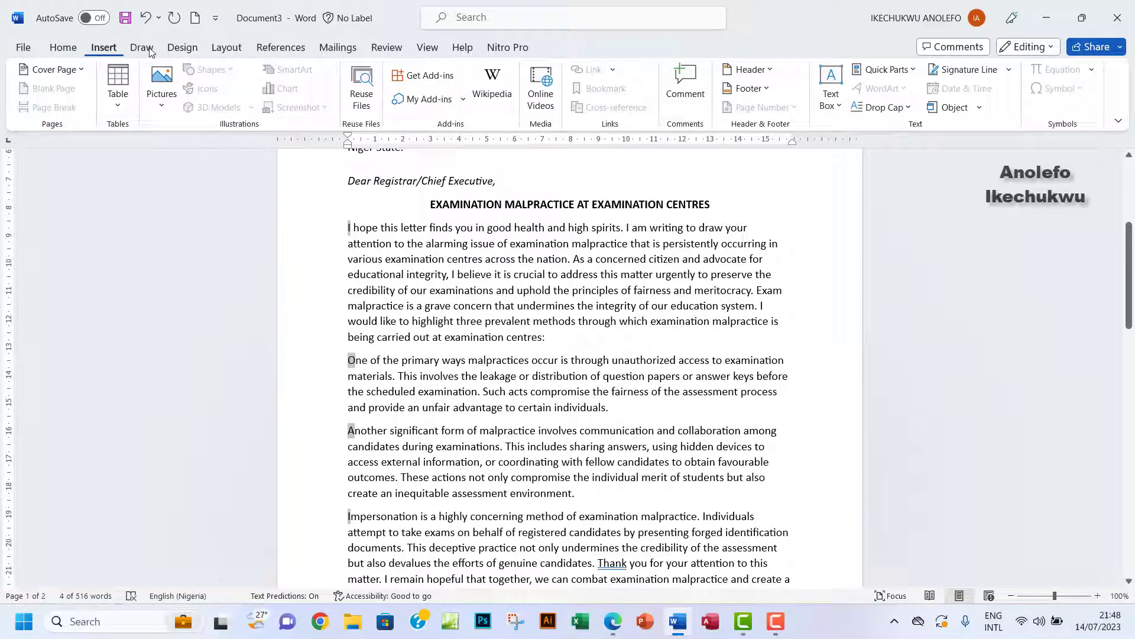
click(906, 110)
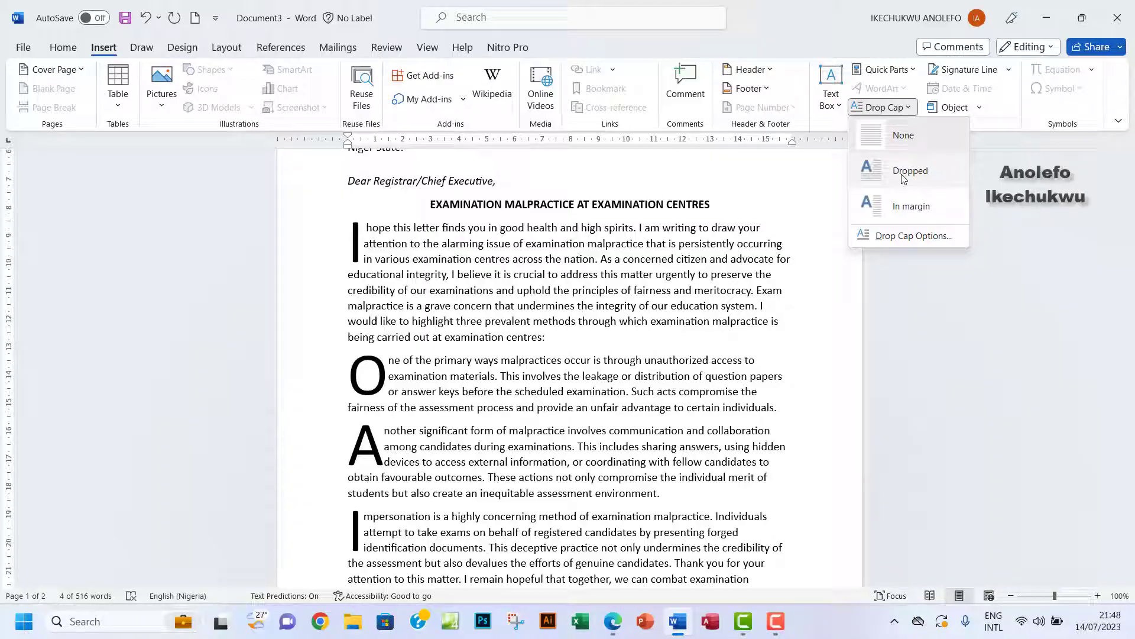
click(893, 239)
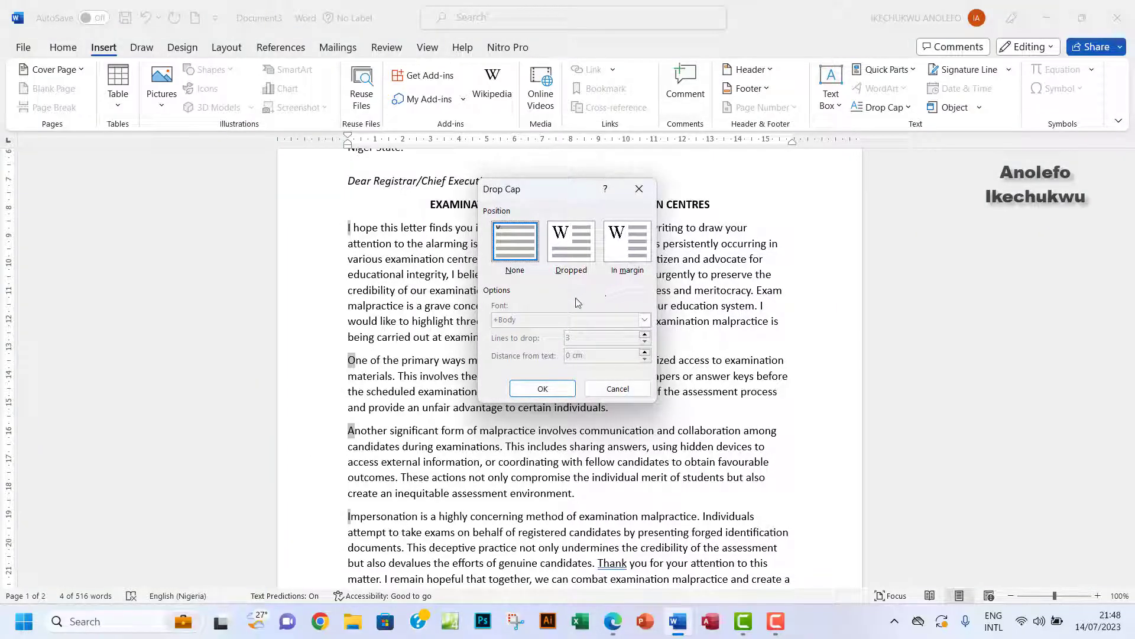
click(569, 252)
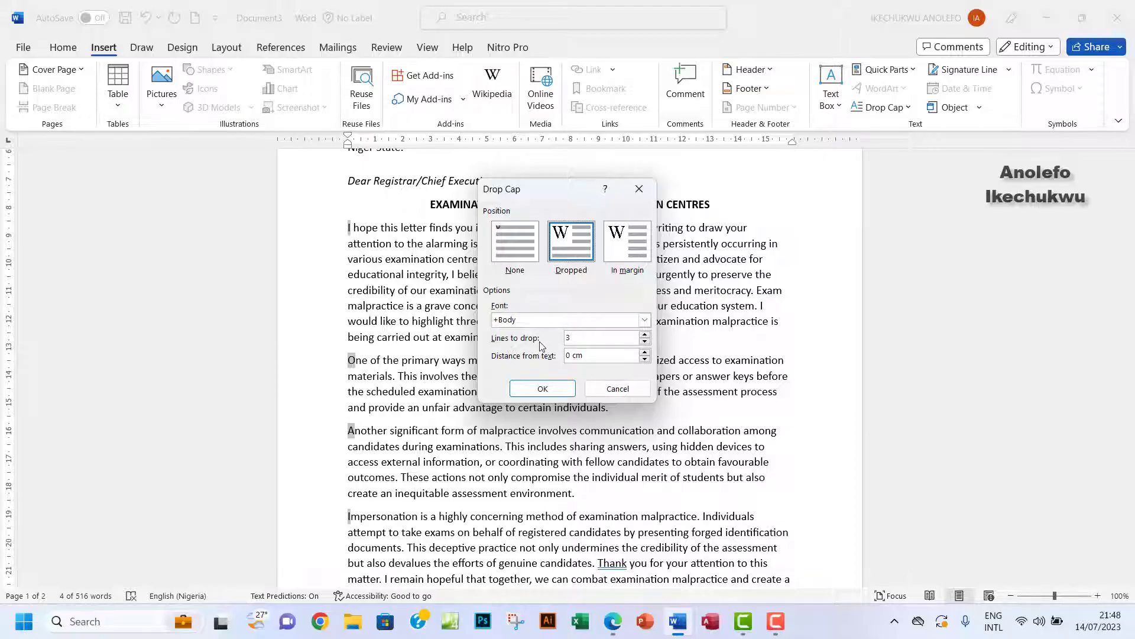
click(645, 341)
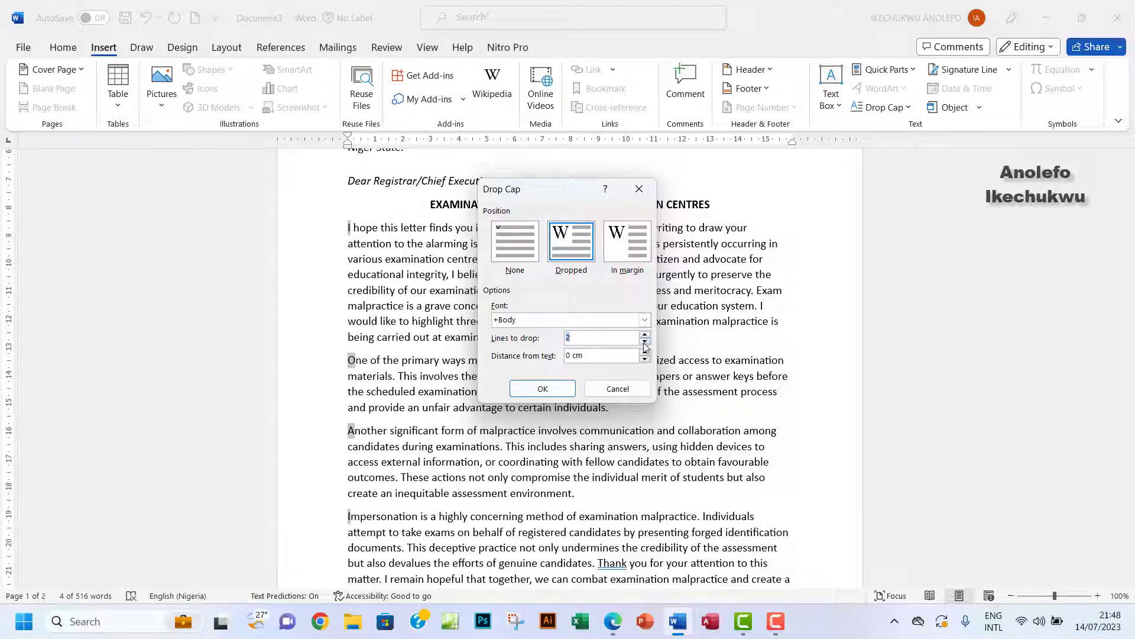
click(542, 389)
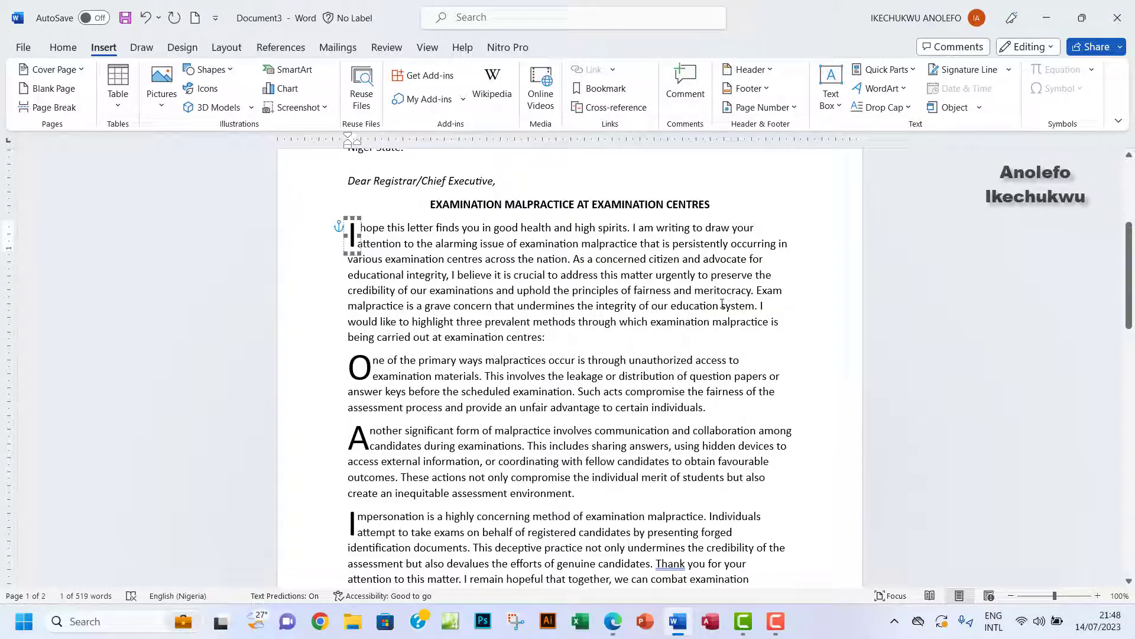
click(613, 621)
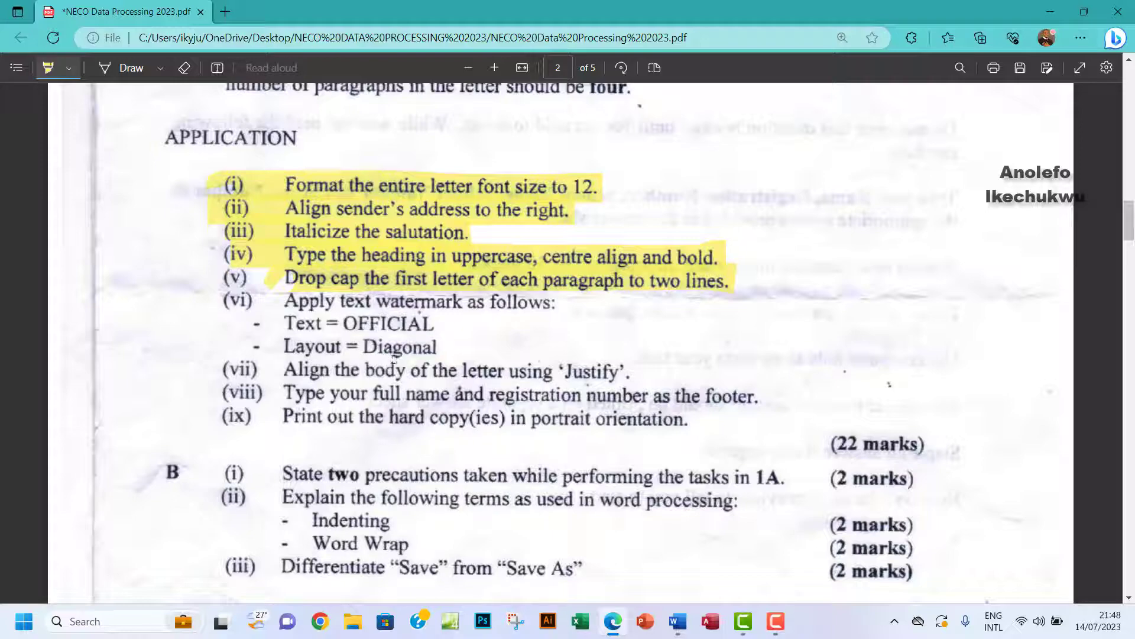
In Custom Watermark, choose a text watermark and delete the default Arabic text.
click(677, 622)
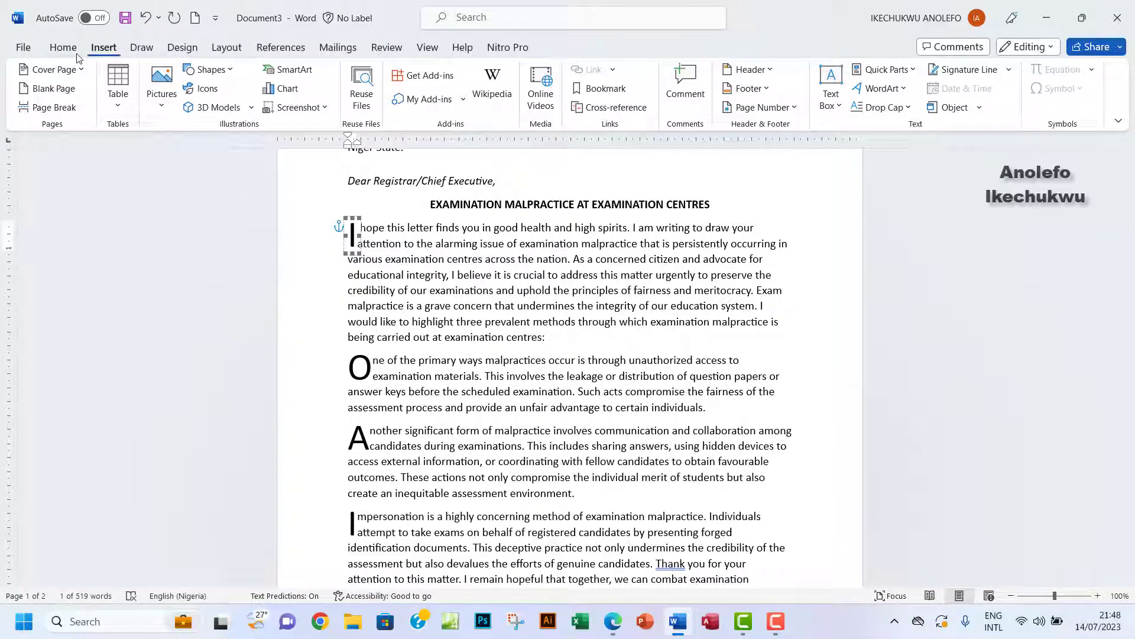
click(176, 53)
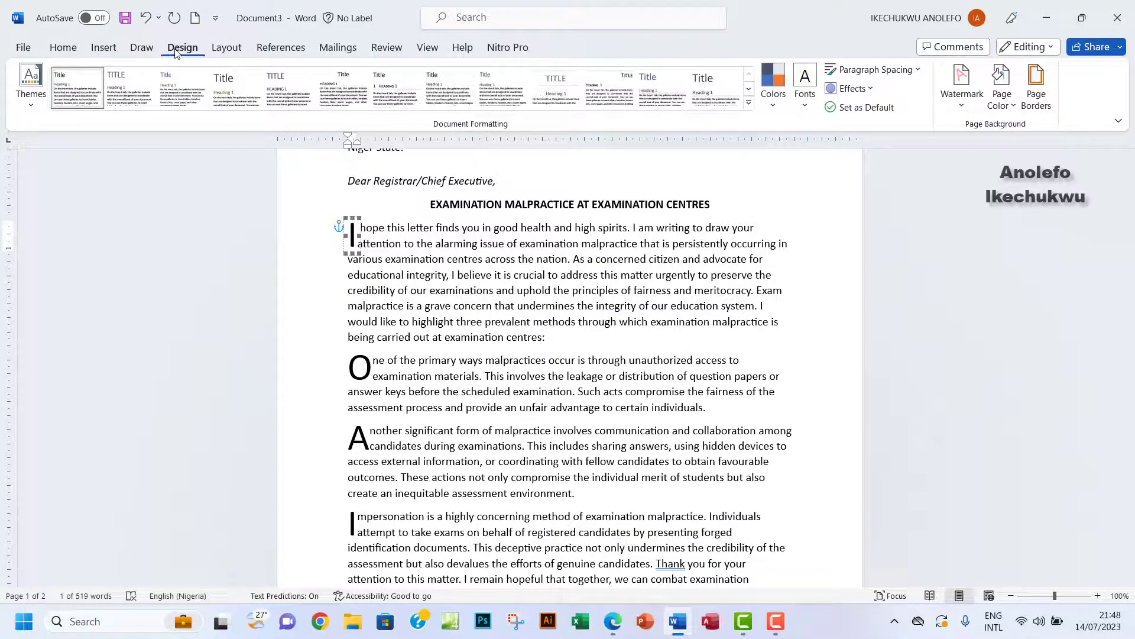
click(963, 106)
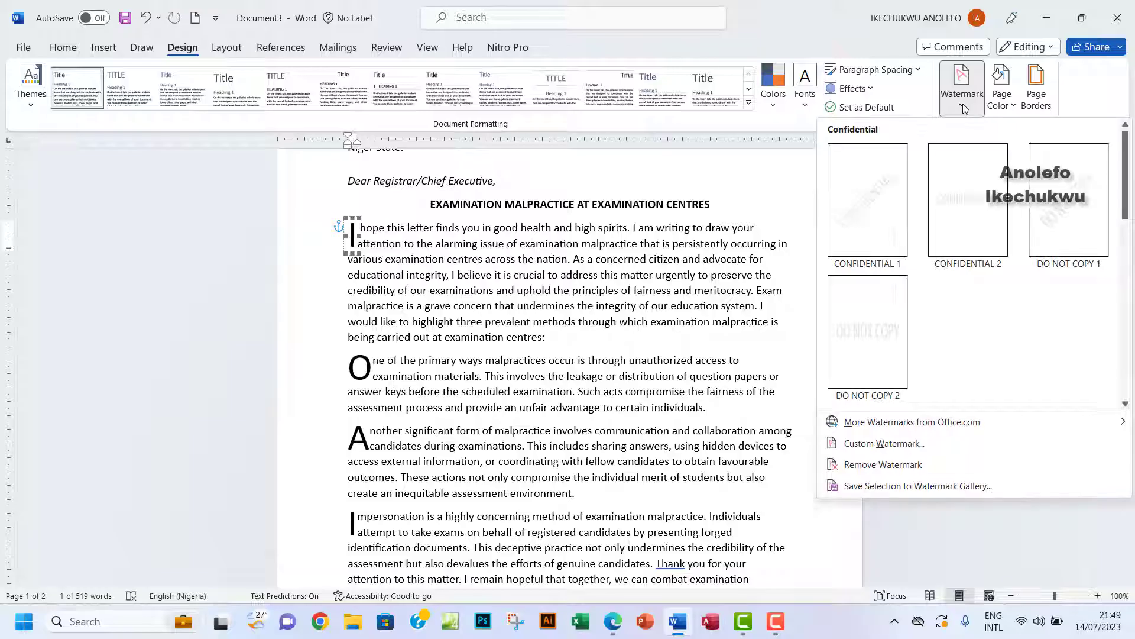
click(862, 444)
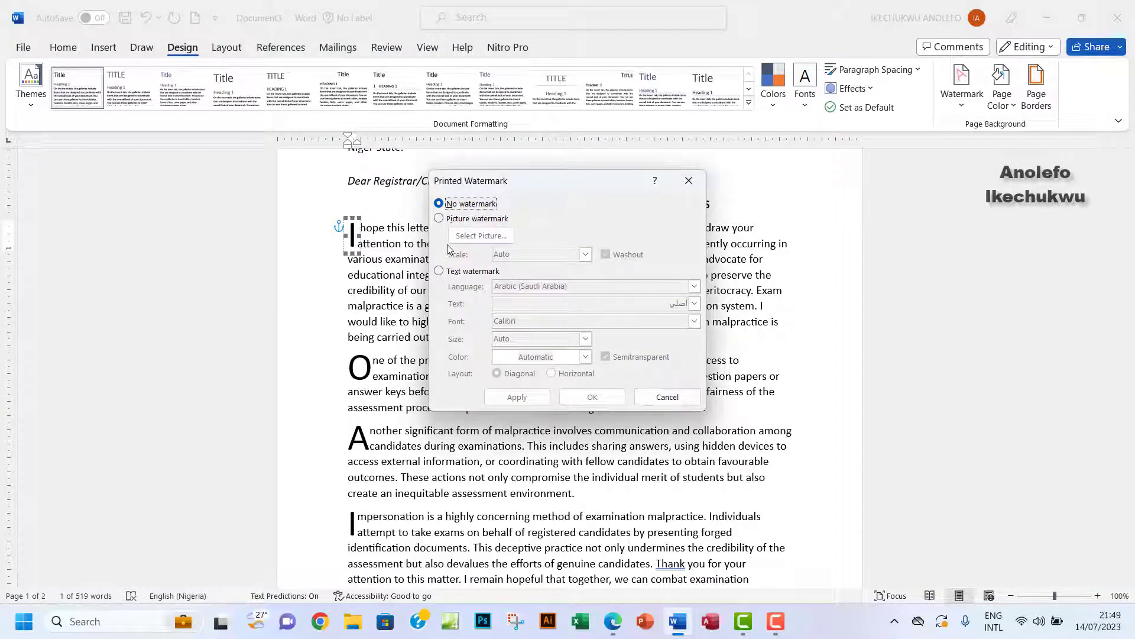
click(439, 272)
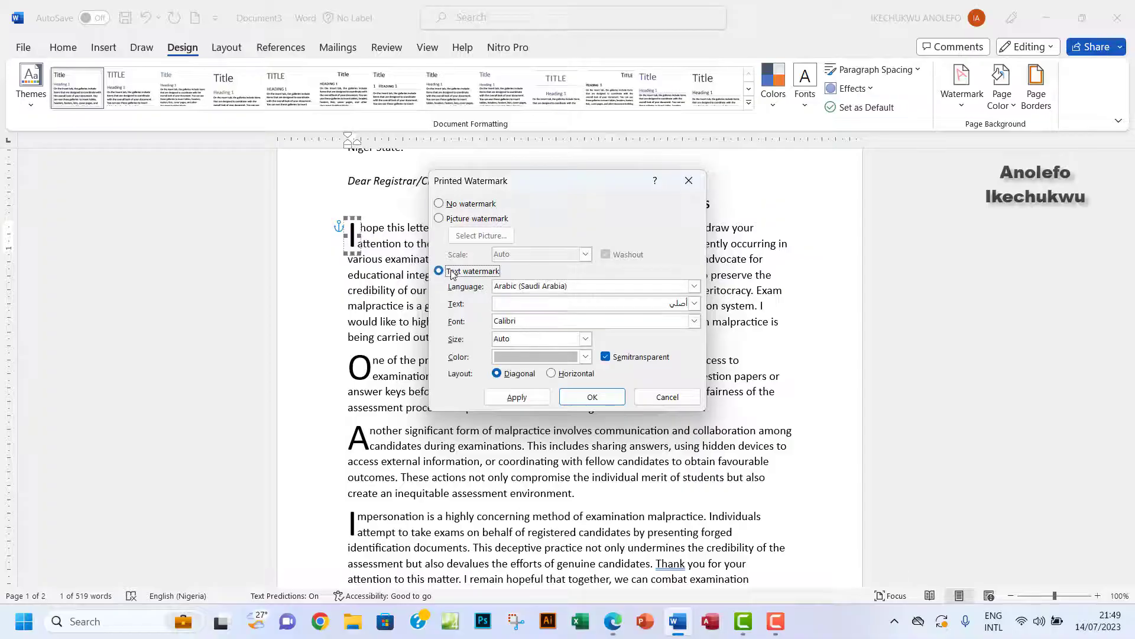
click(502, 305)
drag(654, 303, 689, 303)
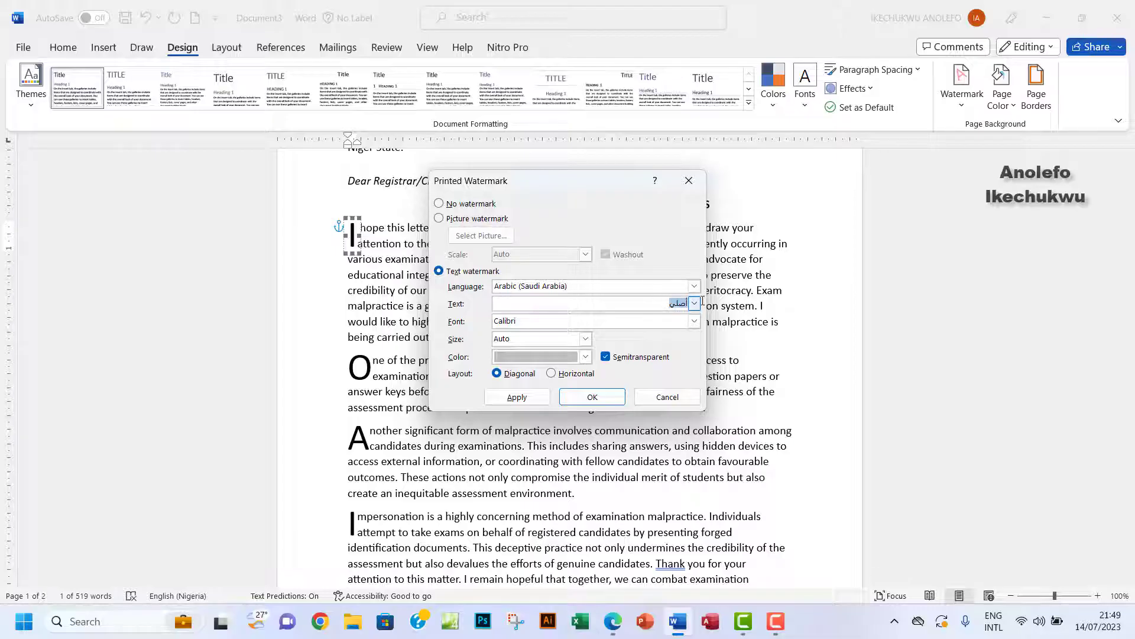
key(BackSpace)
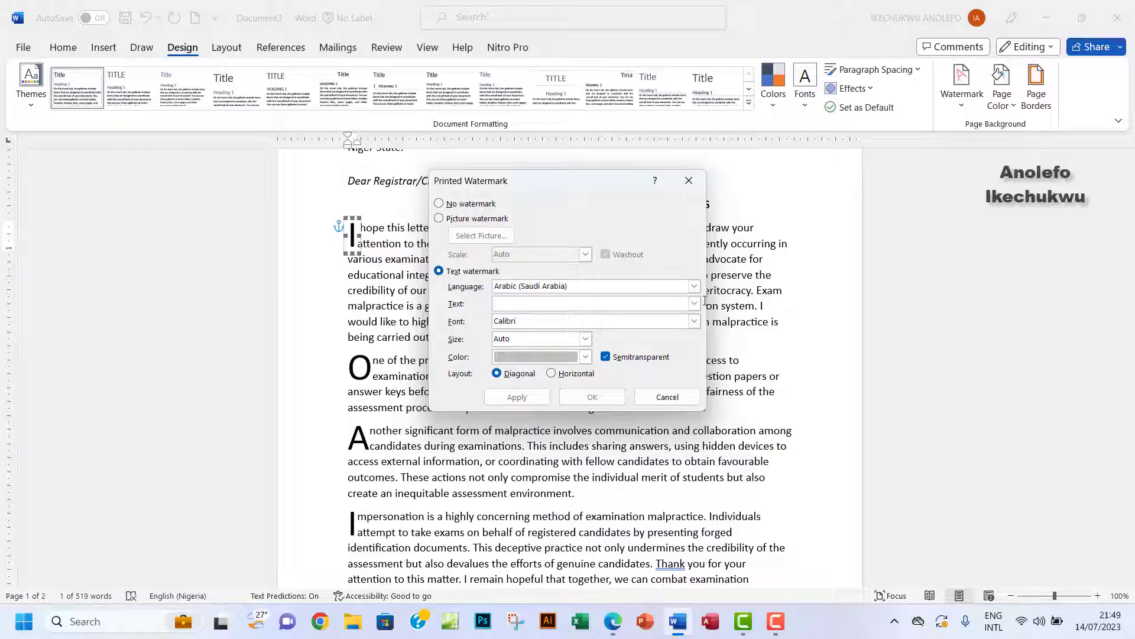
text(O)
Set the watermark text to OFFICIAL in English (UK), apply it diagonally and close the dialog.
click(695, 286)
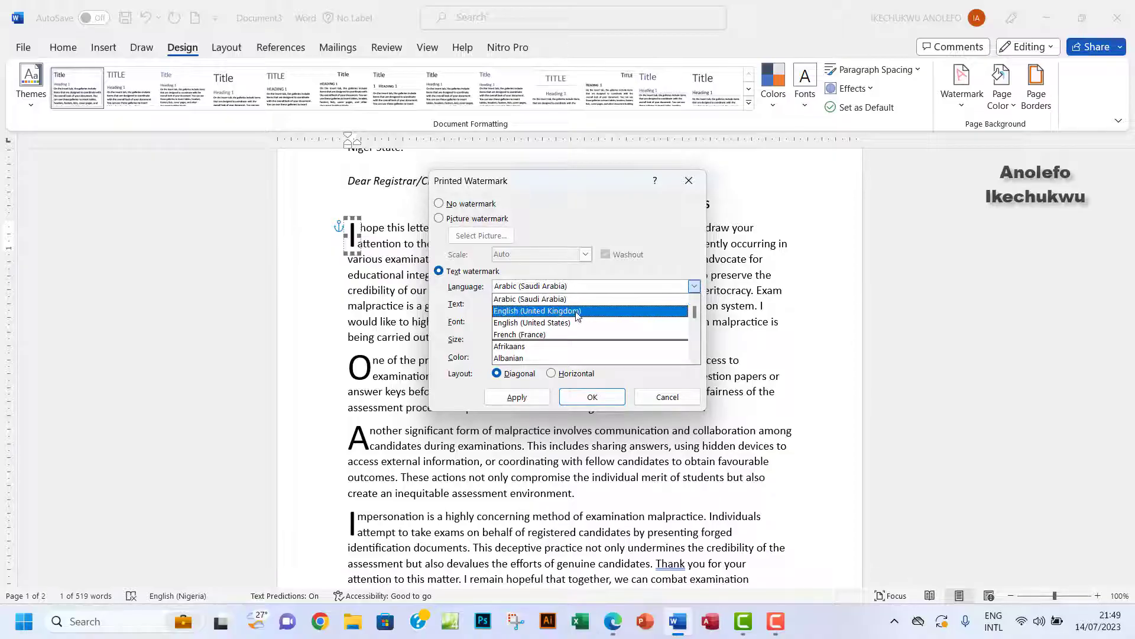
click(537, 310)
click(521, 306)
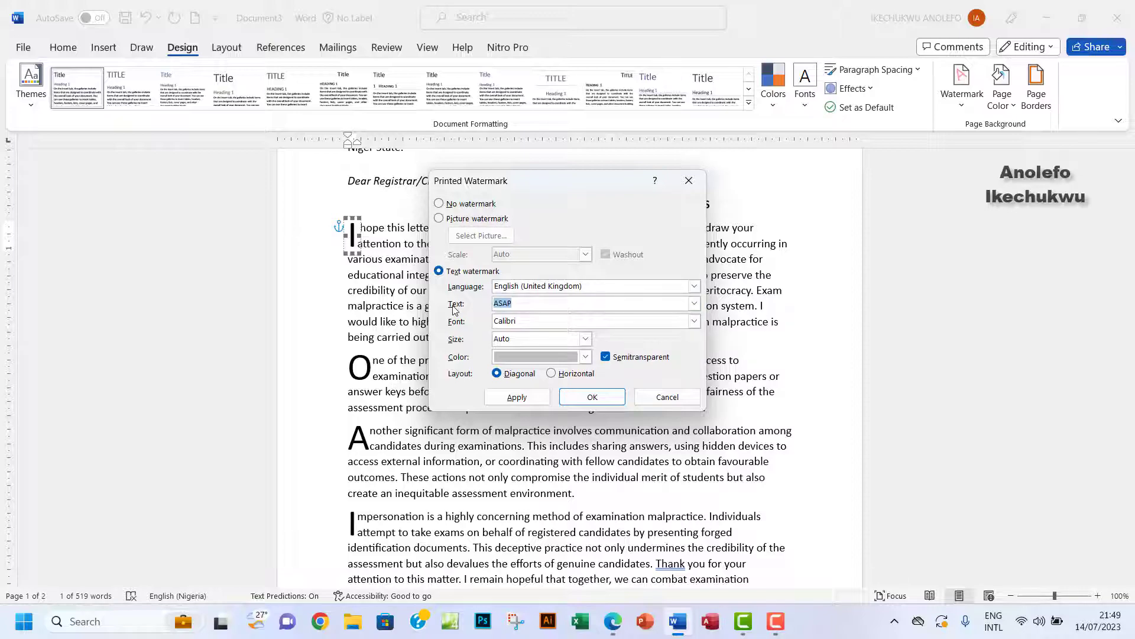
text(OFFICIAL)
click(612, 622)
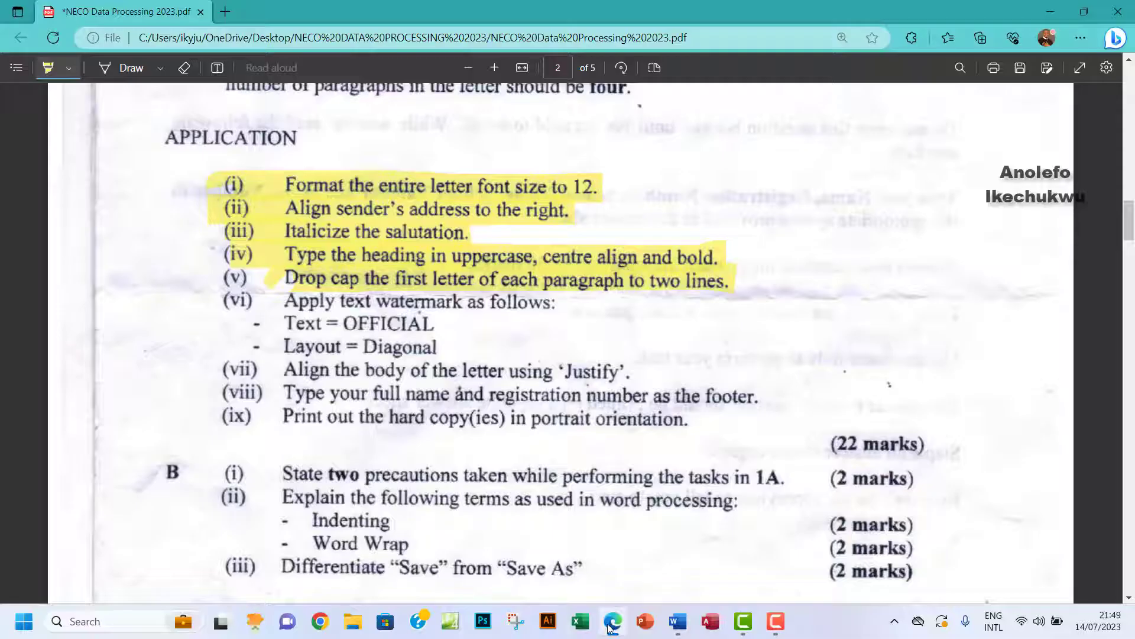
click(611, 622)
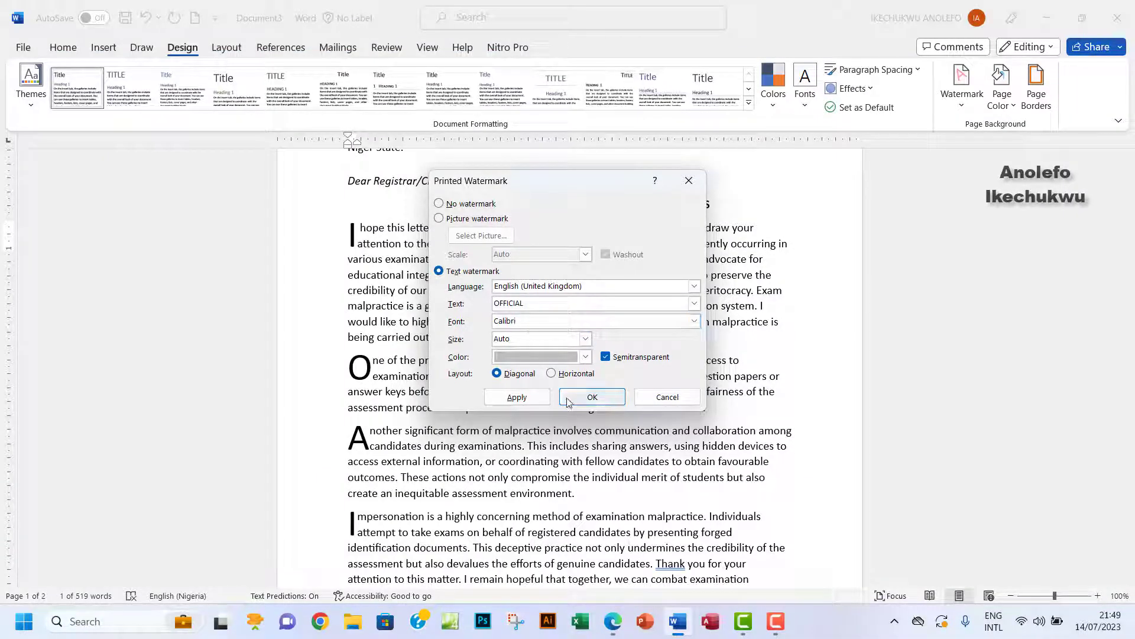
click(515, 397)
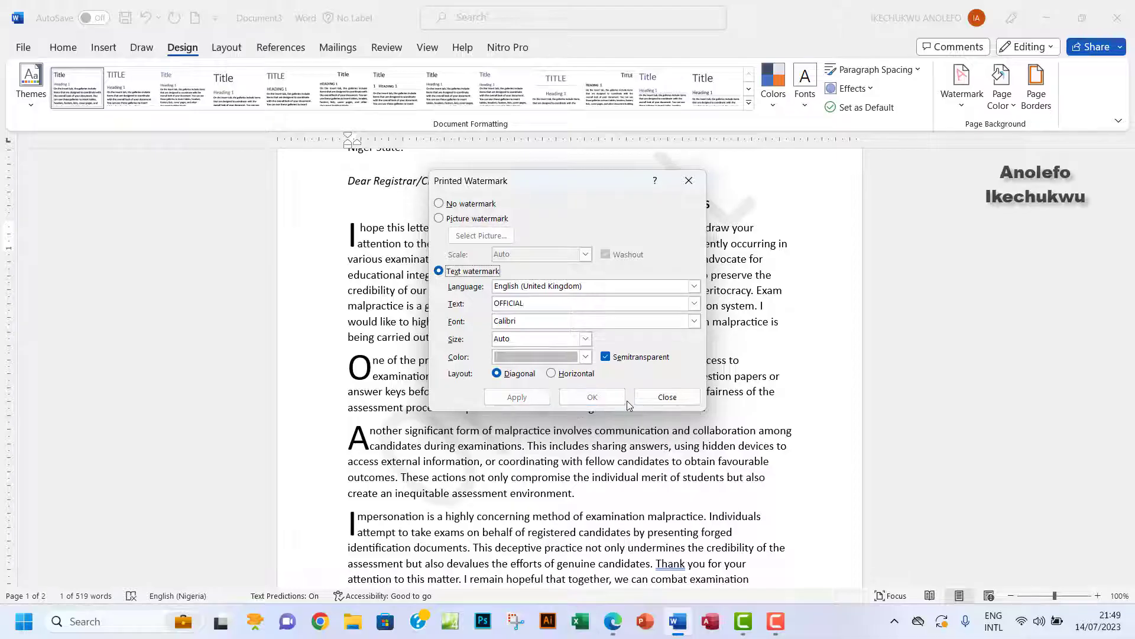
click(667, 397)
scroll(579, 448, down, 4)
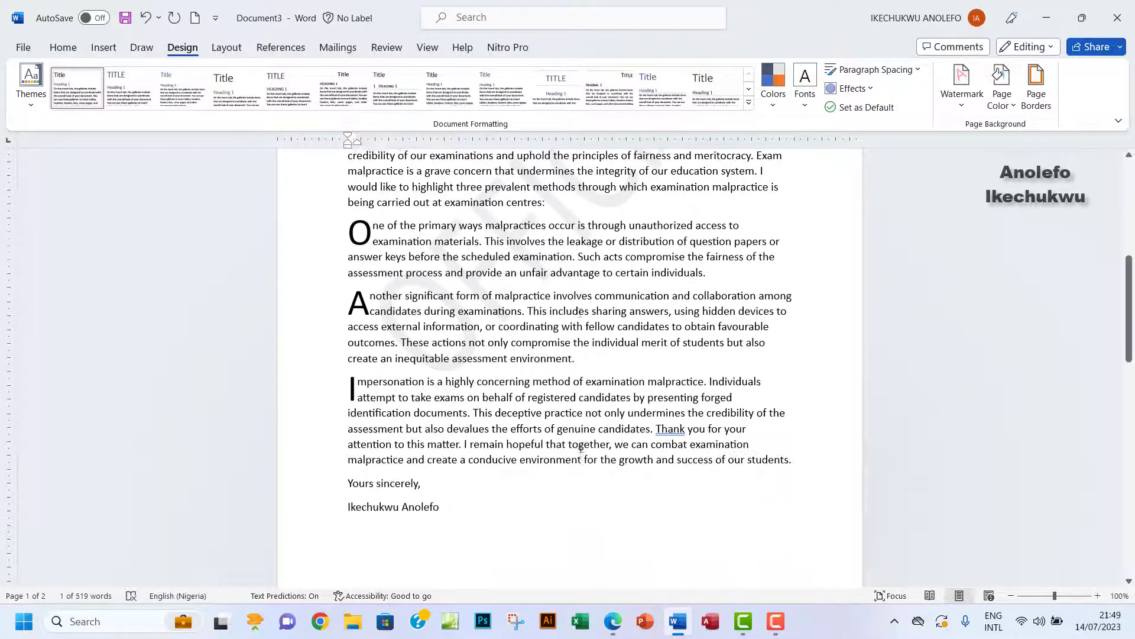
scroll(579, 448, up, 7)
scroll(581, 448, up, 1)
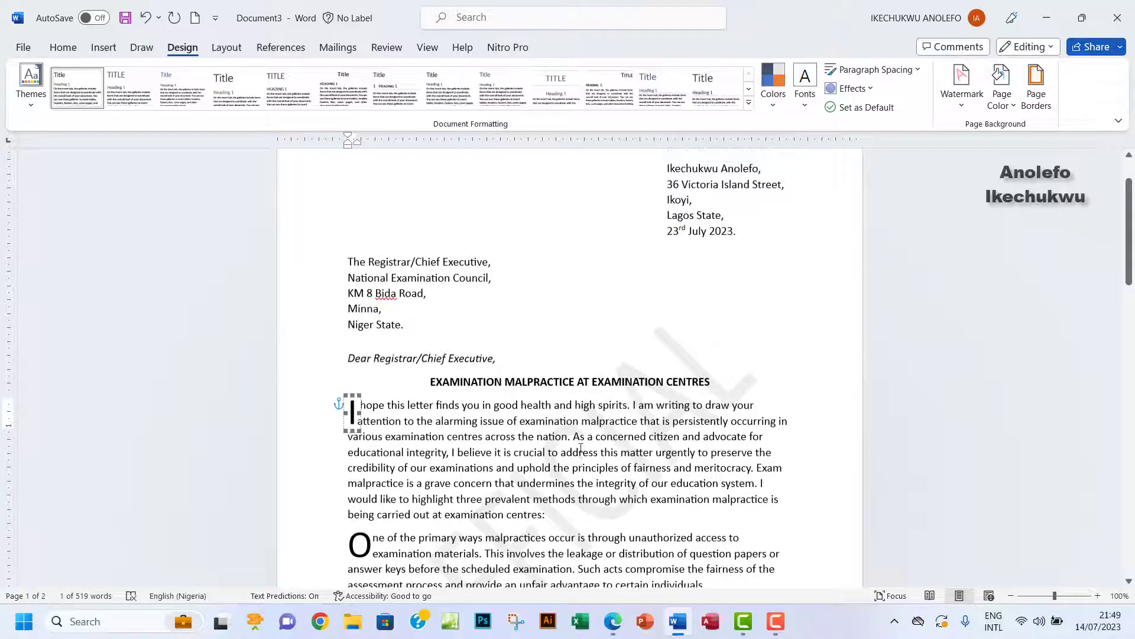
scroll(581, 448, down, 2)
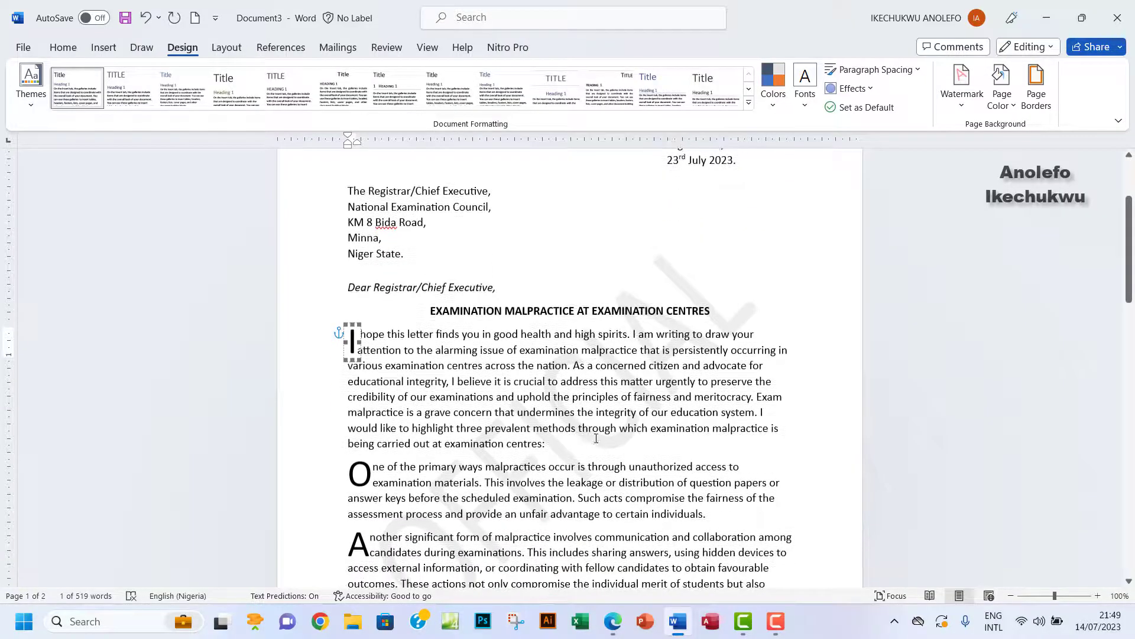
Highlight watermark instruction (vi), 'Apply text watermark as follows:', in the exam PDF.
click(613, 621)
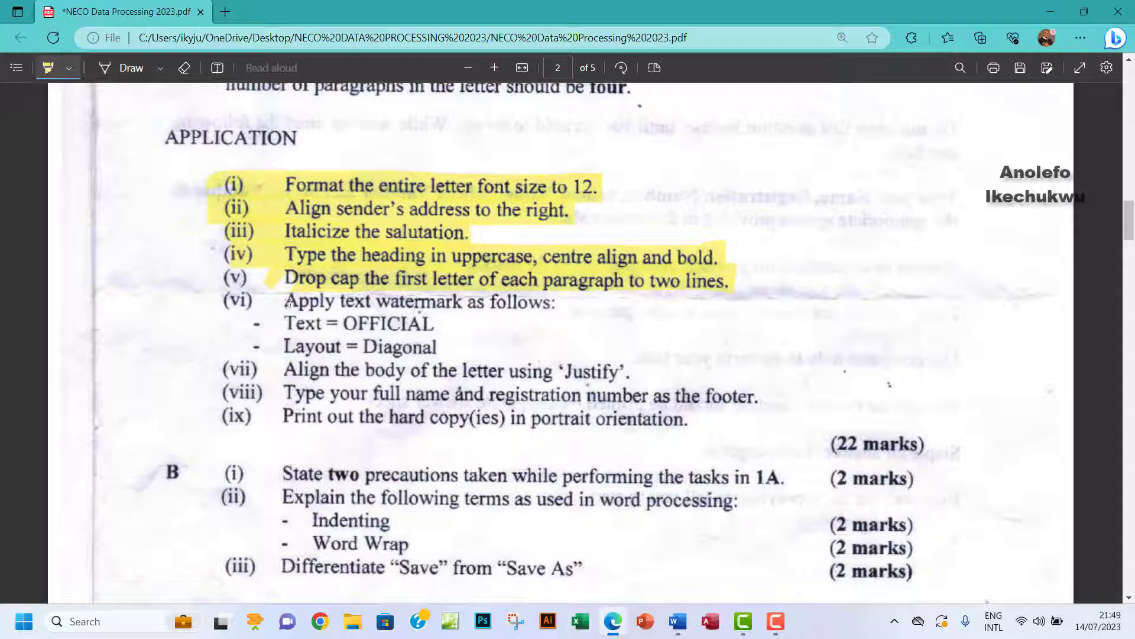
drag(288, 302, 551, 303)
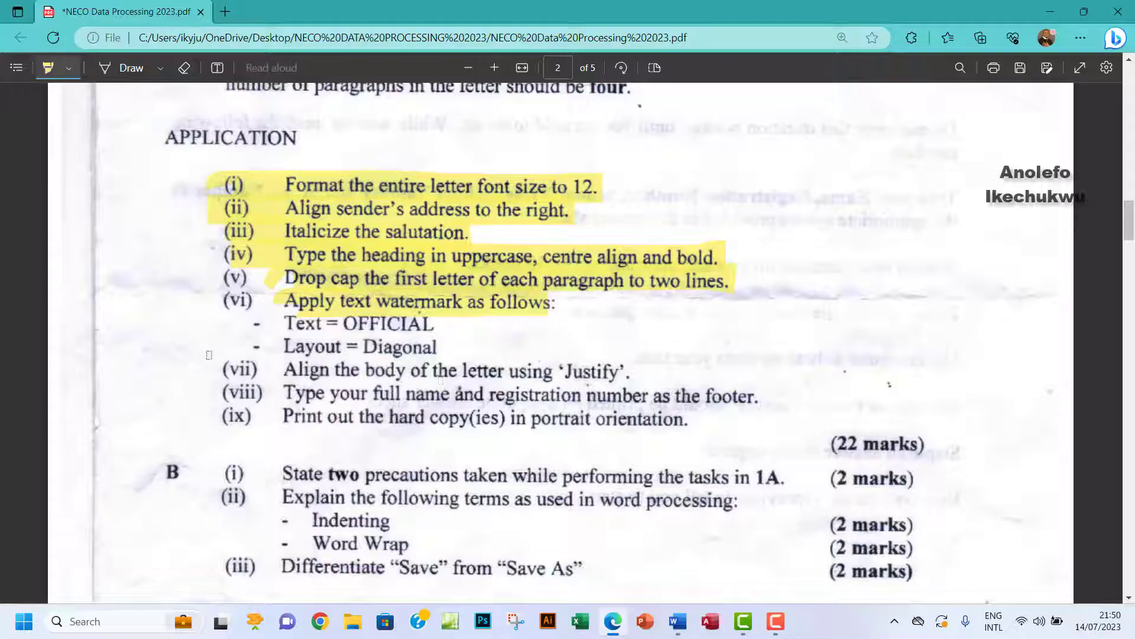
Back in Word, try selections in the first paragraph and undo an accidental change.
click(678, 622)
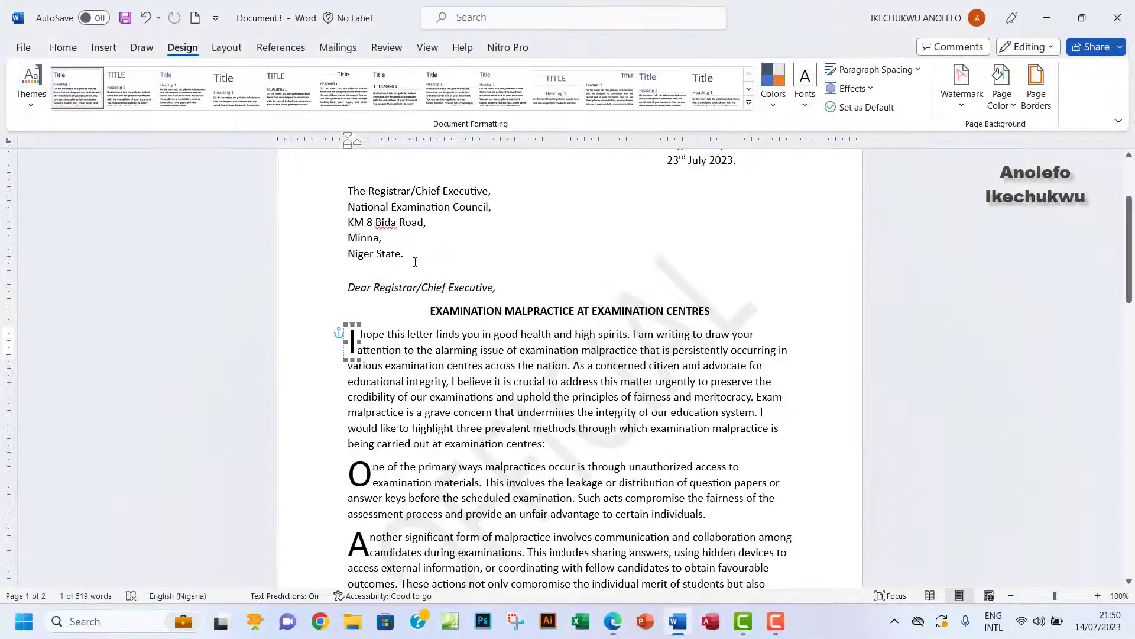
scroll(488, 376, down, 2)
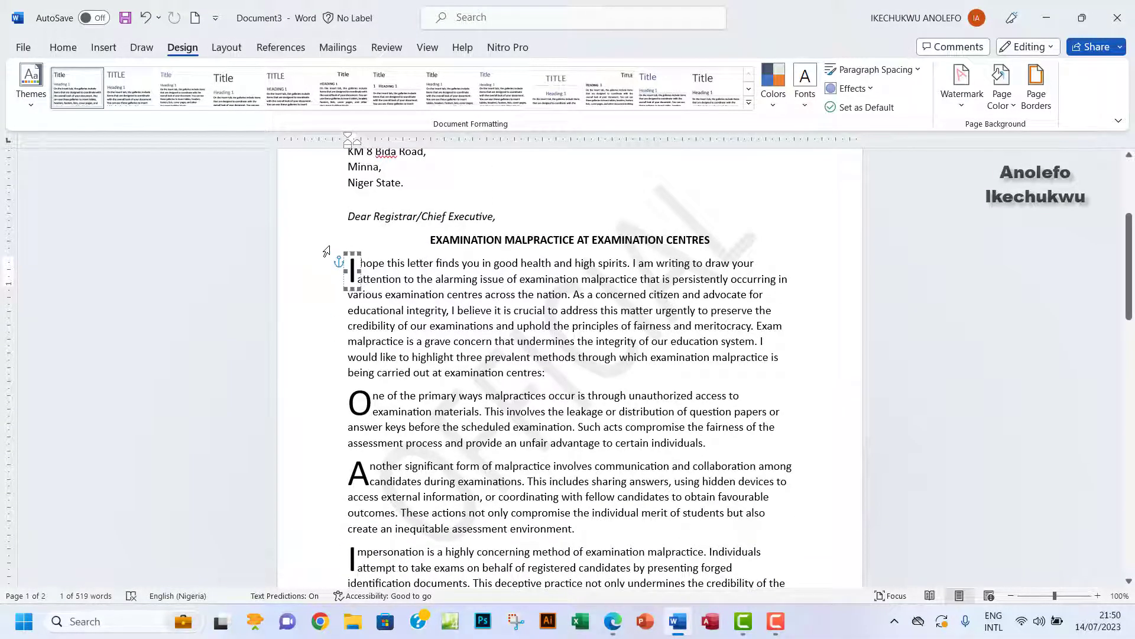
click(338, 259)
click(339, 264)
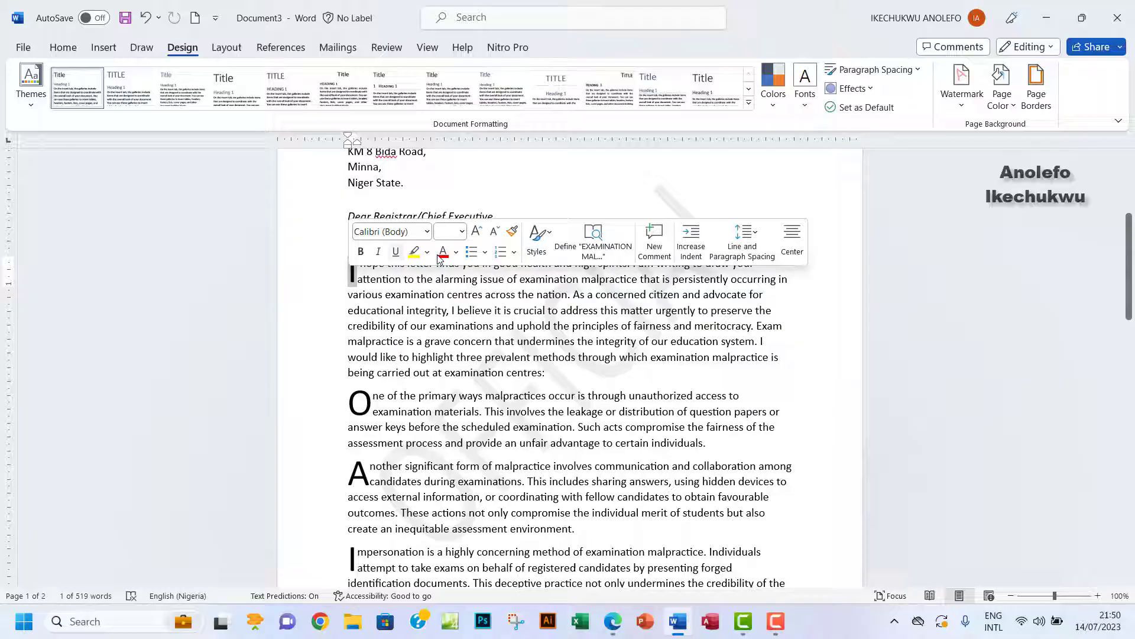
click(324, 288)
click(405, 309)
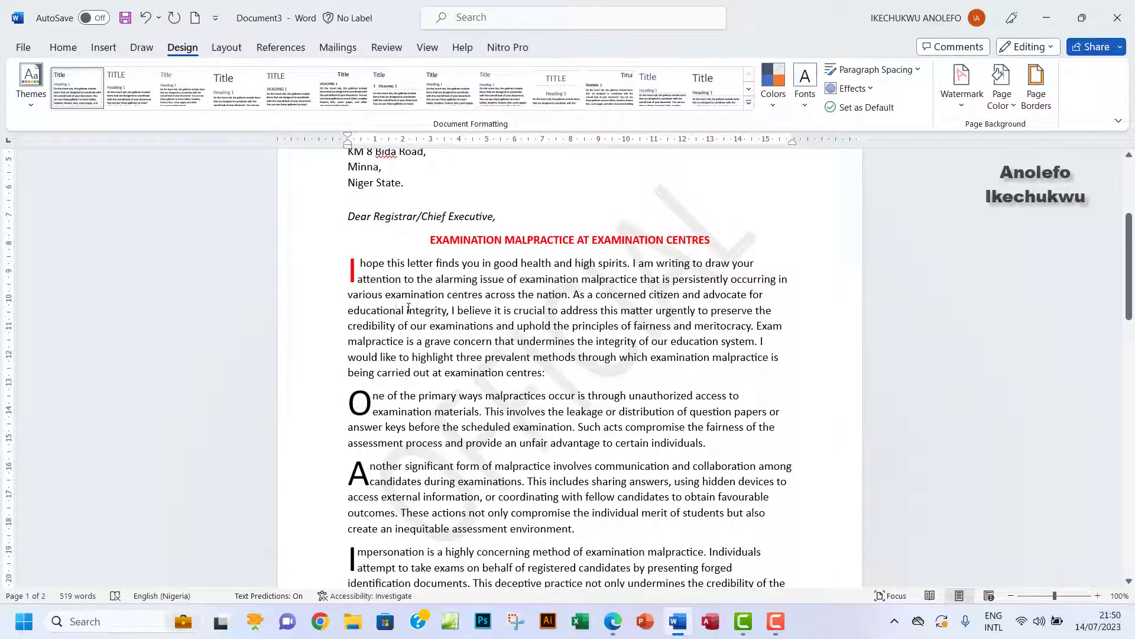
key(ctrl+z)
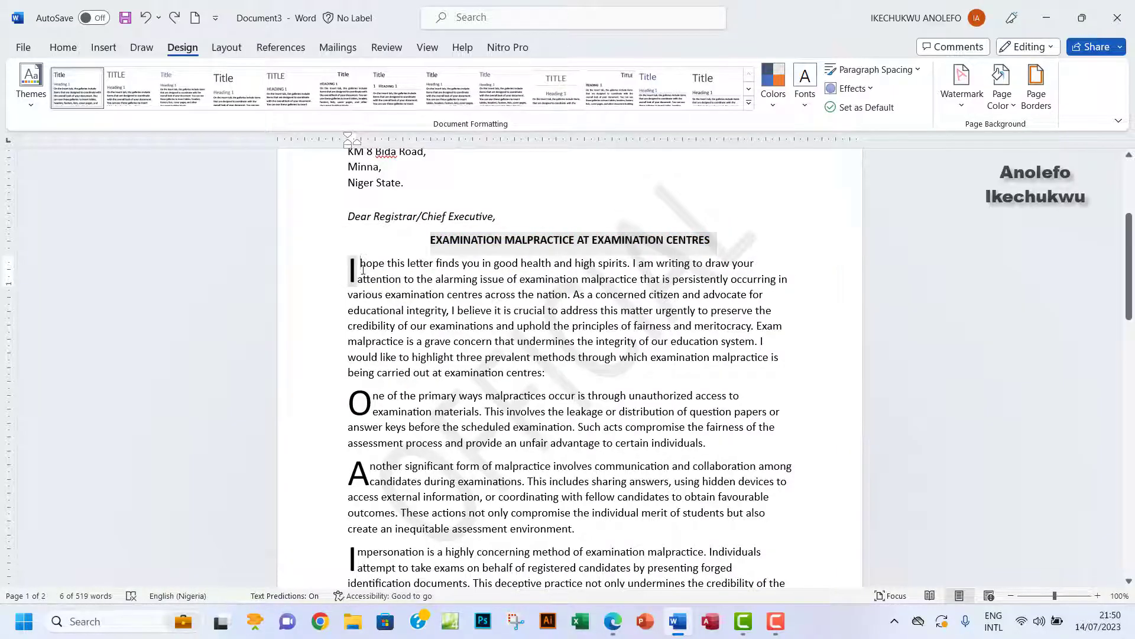
drag(362, 269, 405, 311)
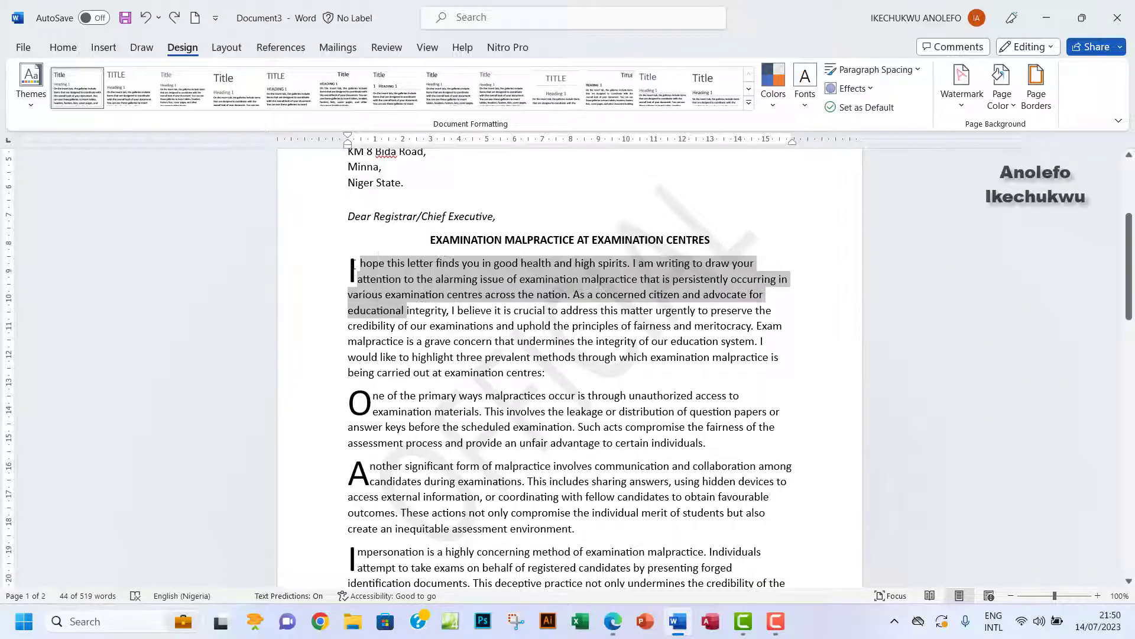
click(352, 269)
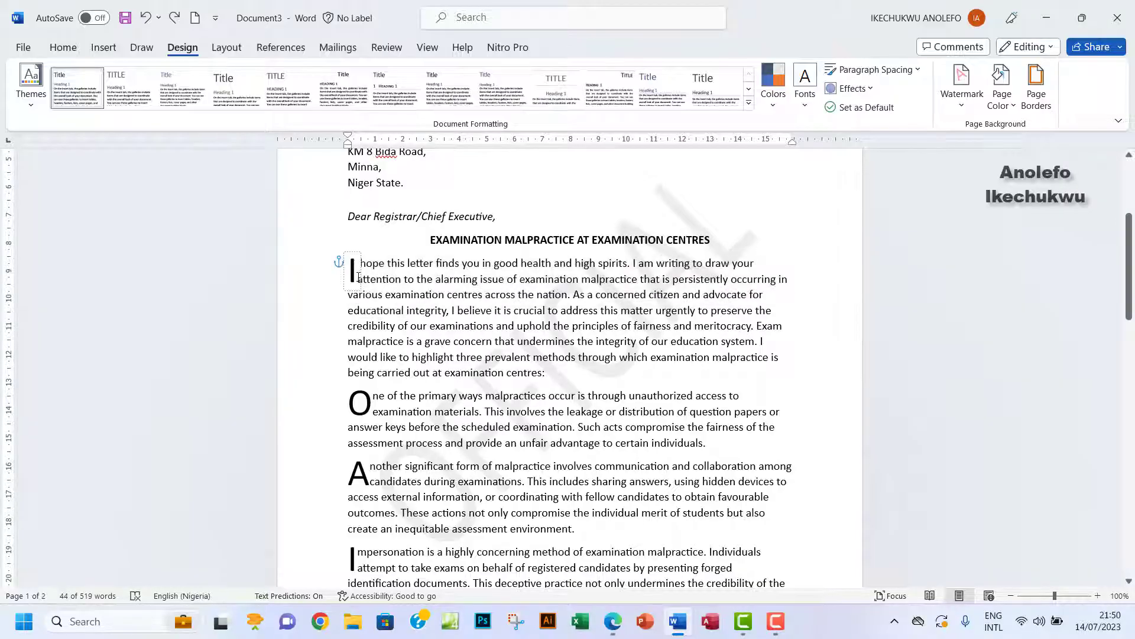
click(324, 239)
scroll(673, 492, down, 2)
scroll(674, 493, down, 1)
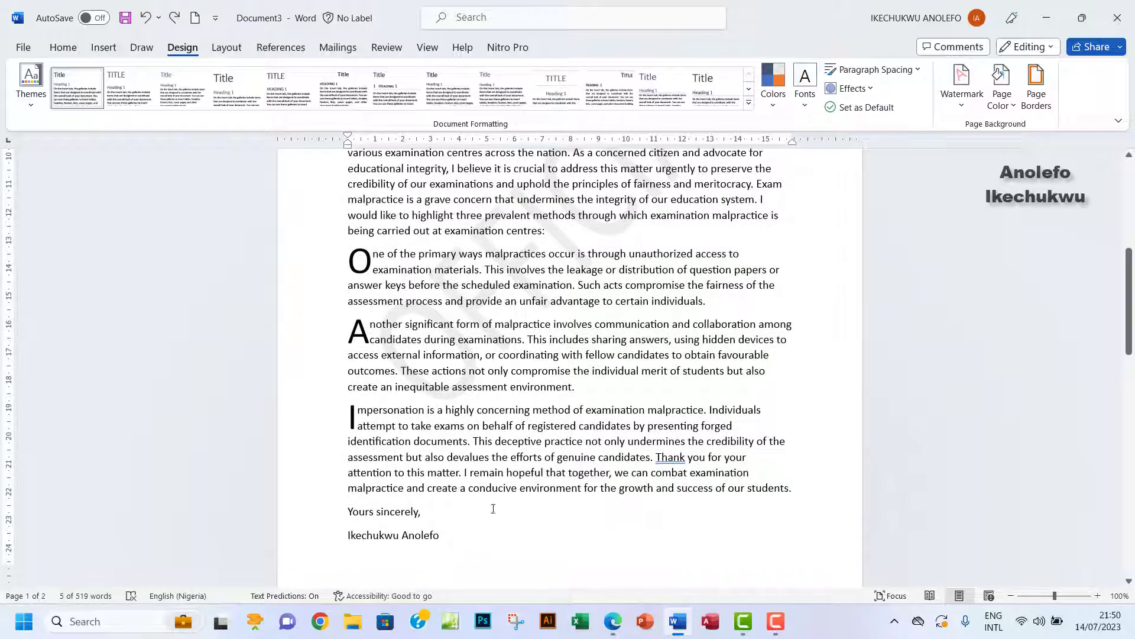
Select the four body paragraphs and set them to Justify alignment.
drag(454, 535, 282, 267)
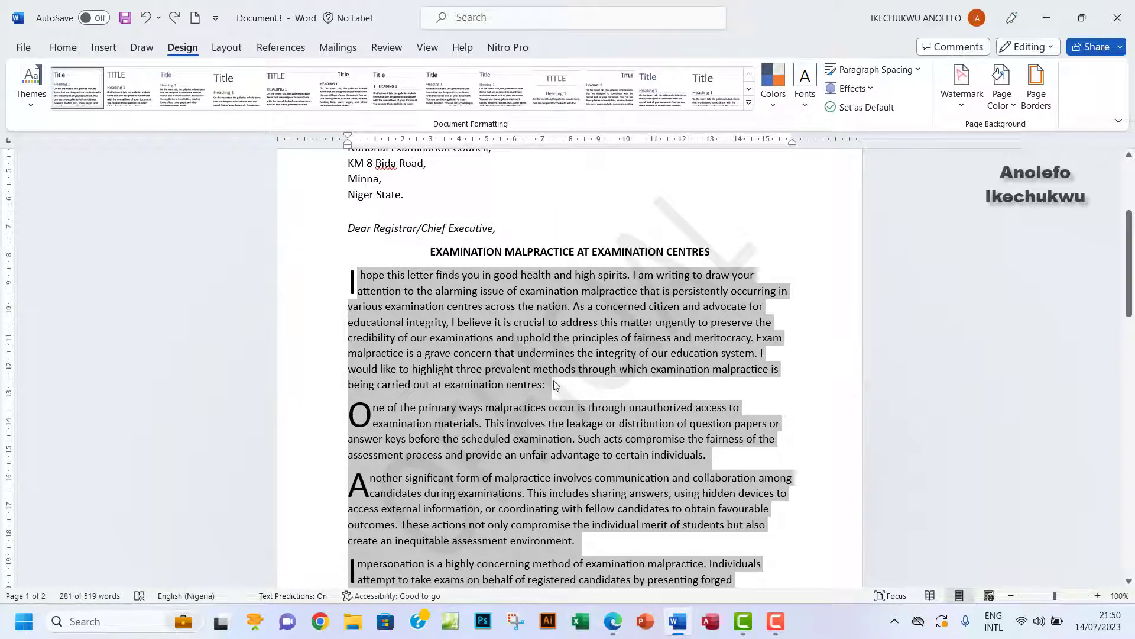
click(83, 52)
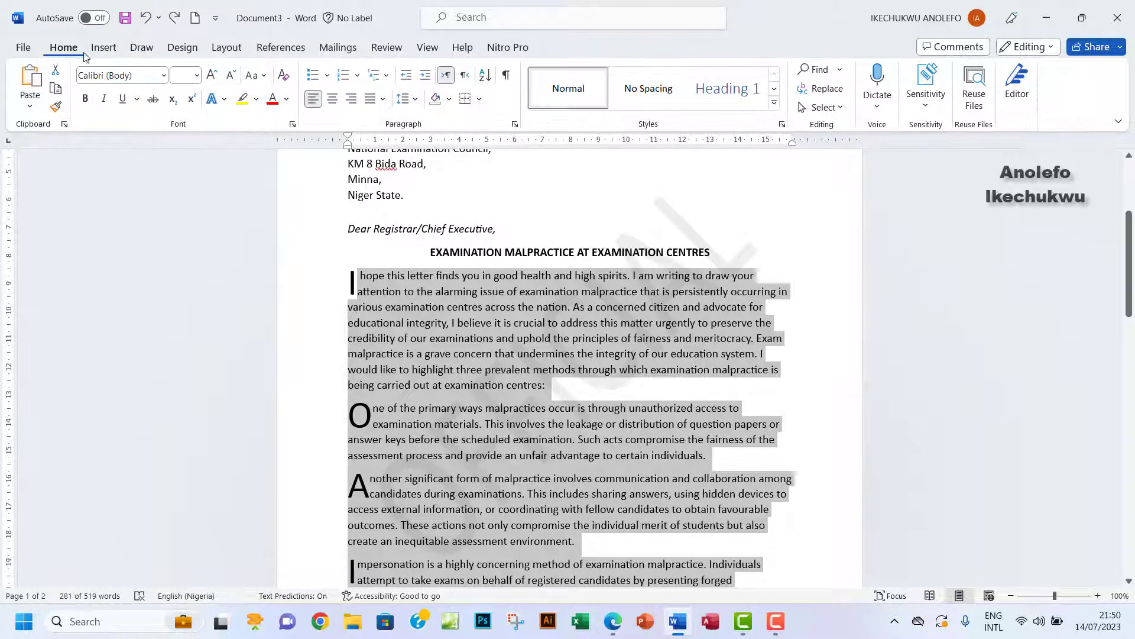
click(382, 99)
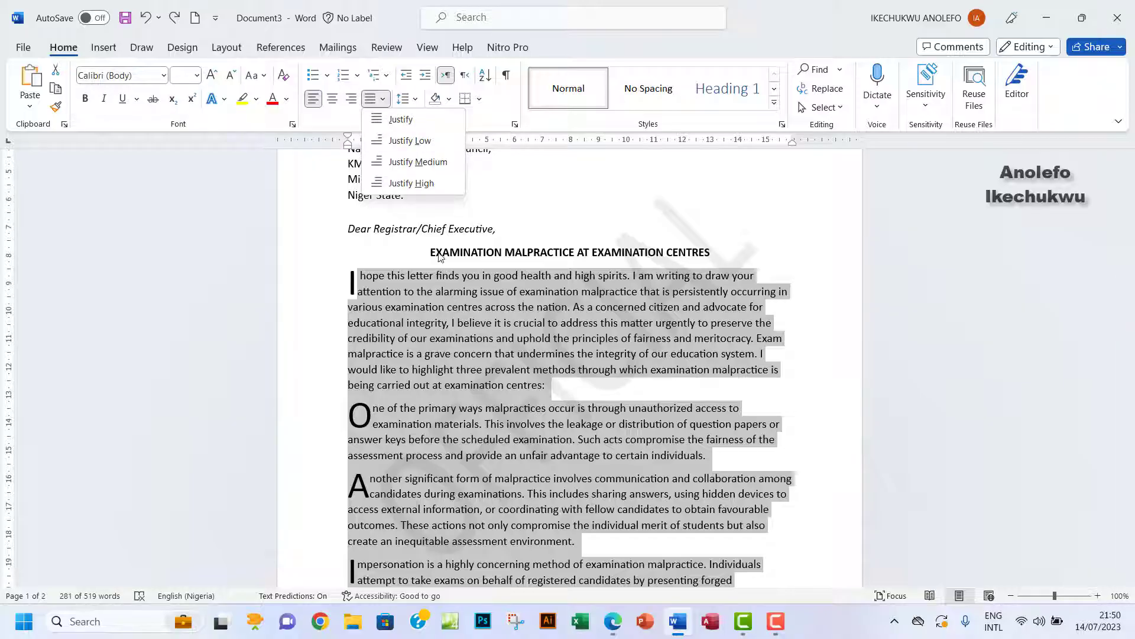
click(401, 119)
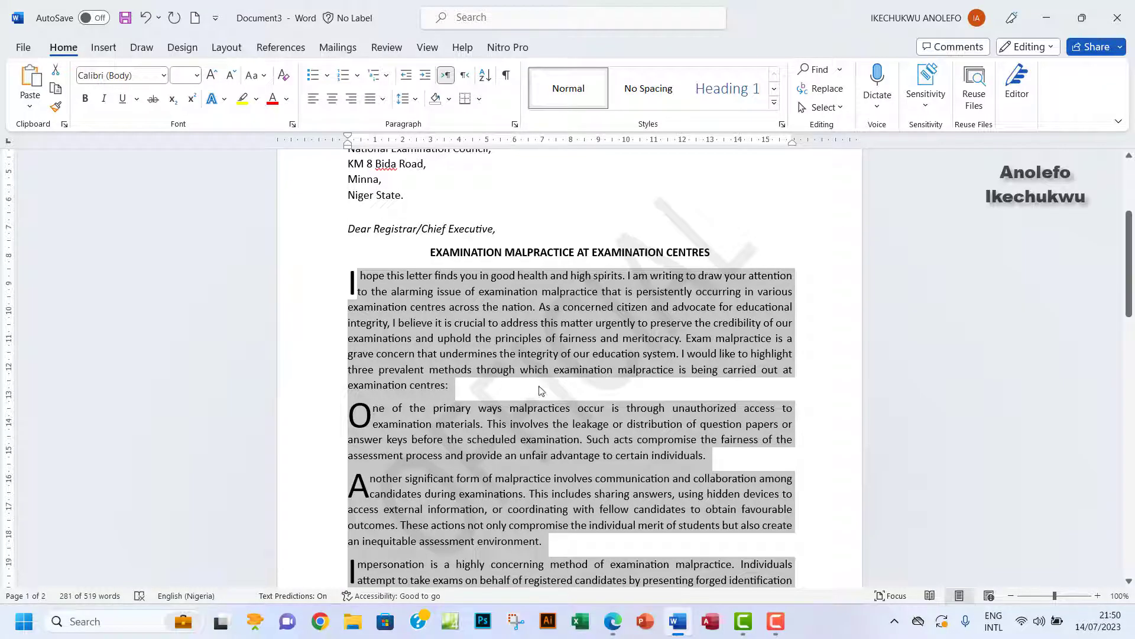
click(647, 391)
scroll(663, 388, down, 5)
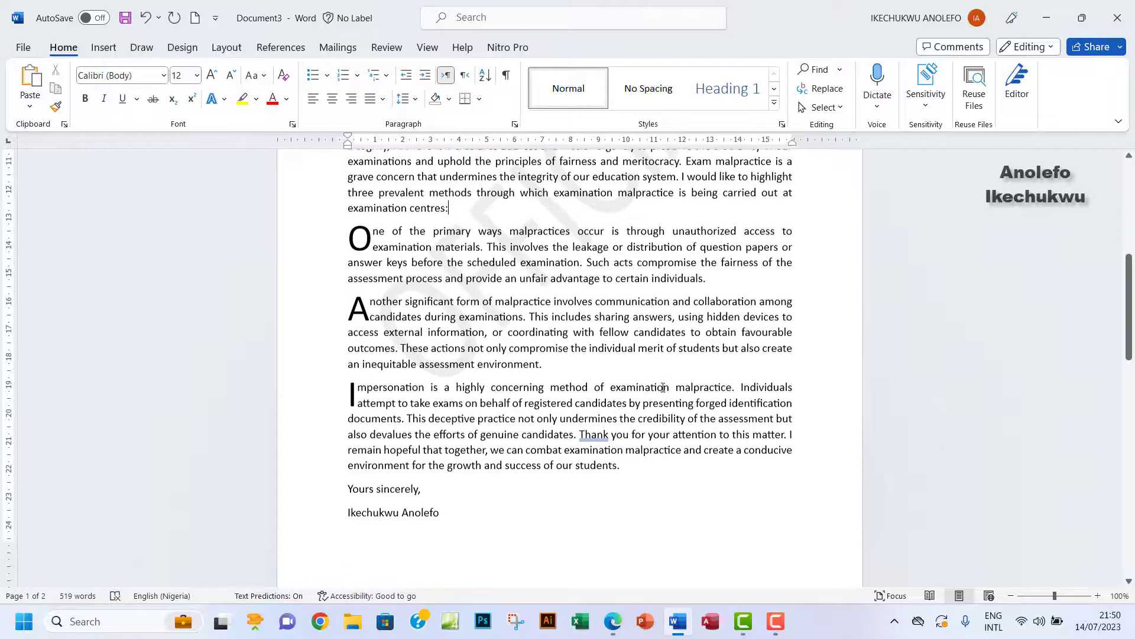
scroll(664, 387, up, 8)
scroll(663, 388, down, 2)
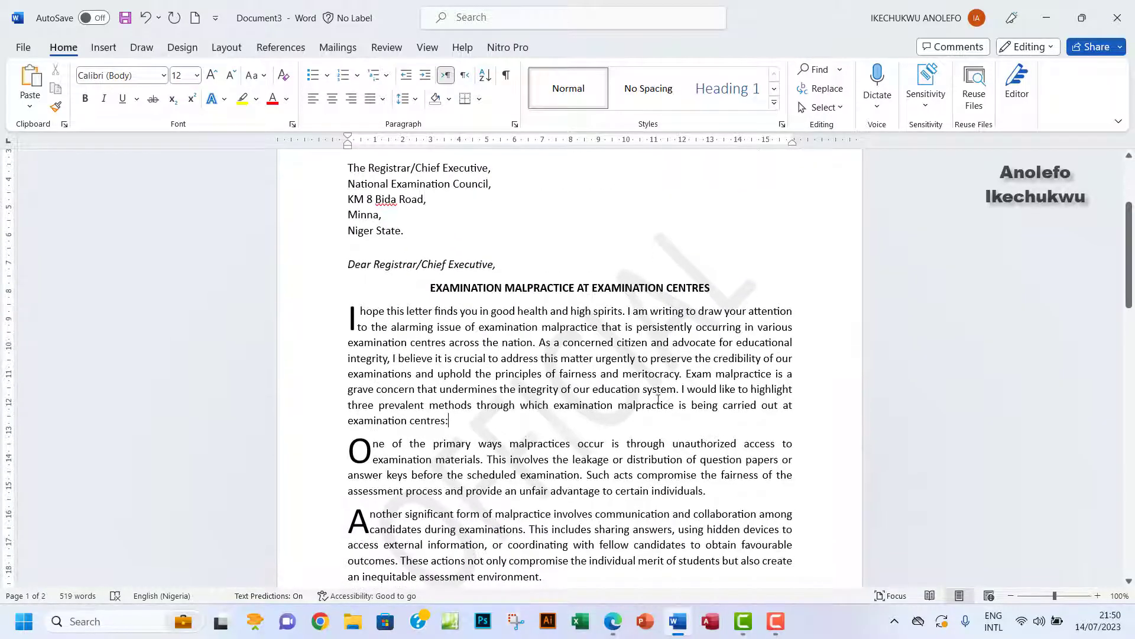
scroll(522, 433, down, 2)
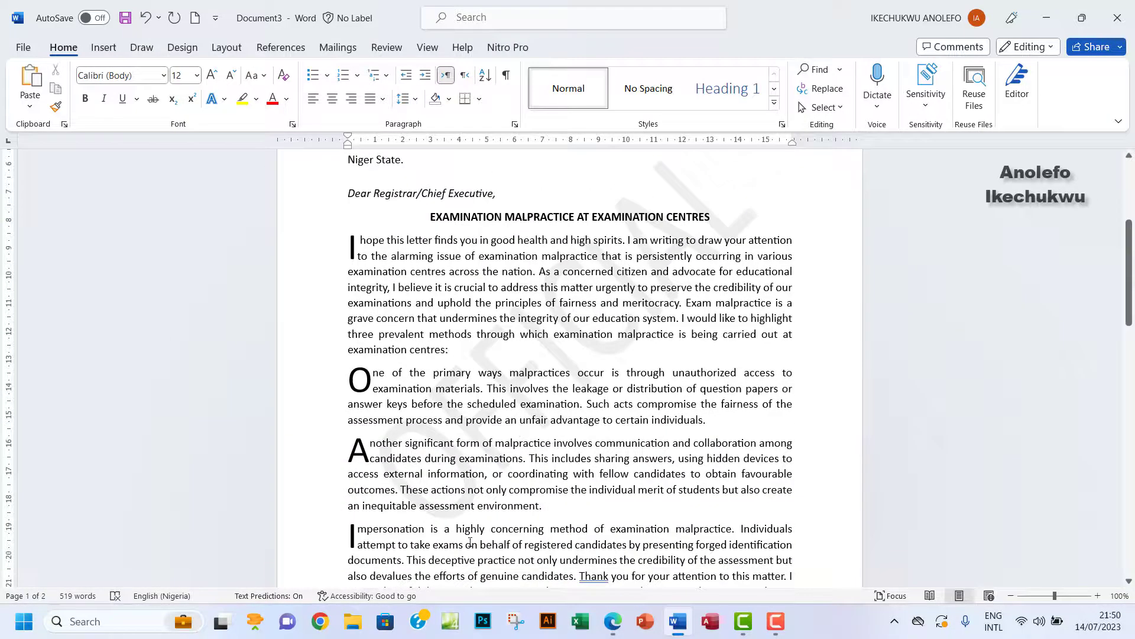
Highlight item (vii) on justifying the letter body in the exam PDF, then return to Word.
click(620, 628)
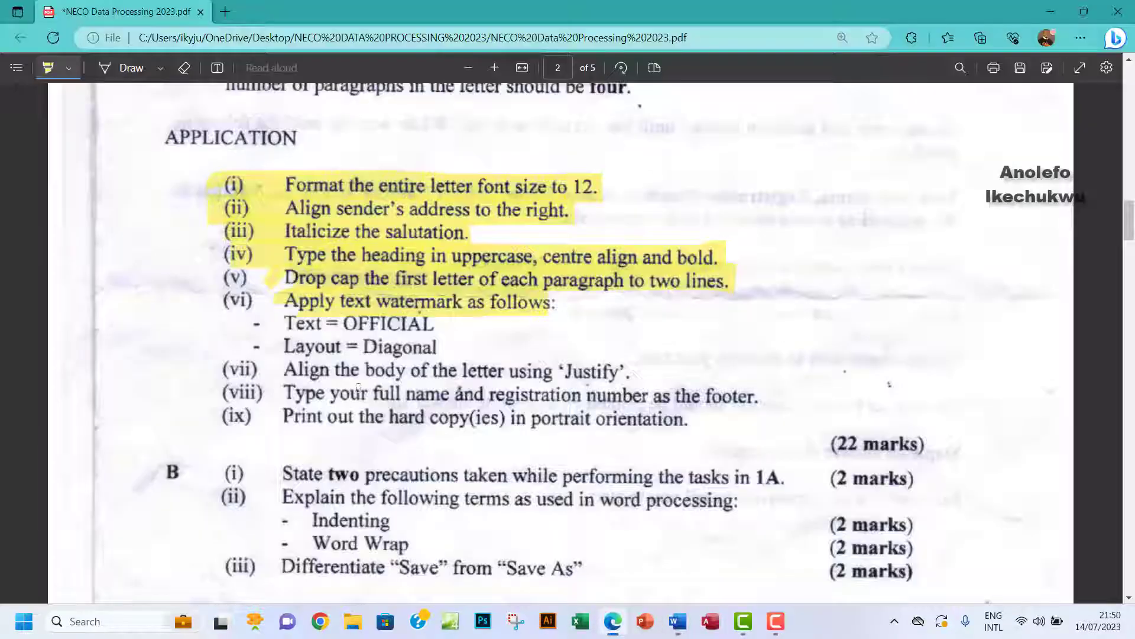
drag(465, 368, 633, 370)
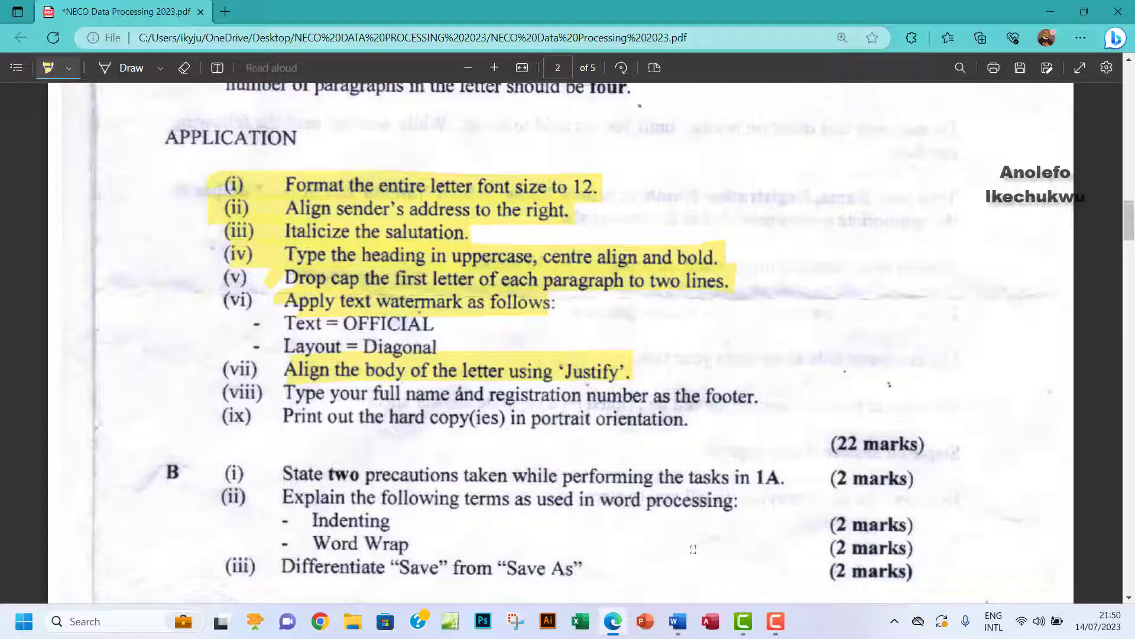
click(678, 621)
Insert a Blank footer with the candidate's full name, then their registration number after a tab.
scroll(583, 431, down, 6)
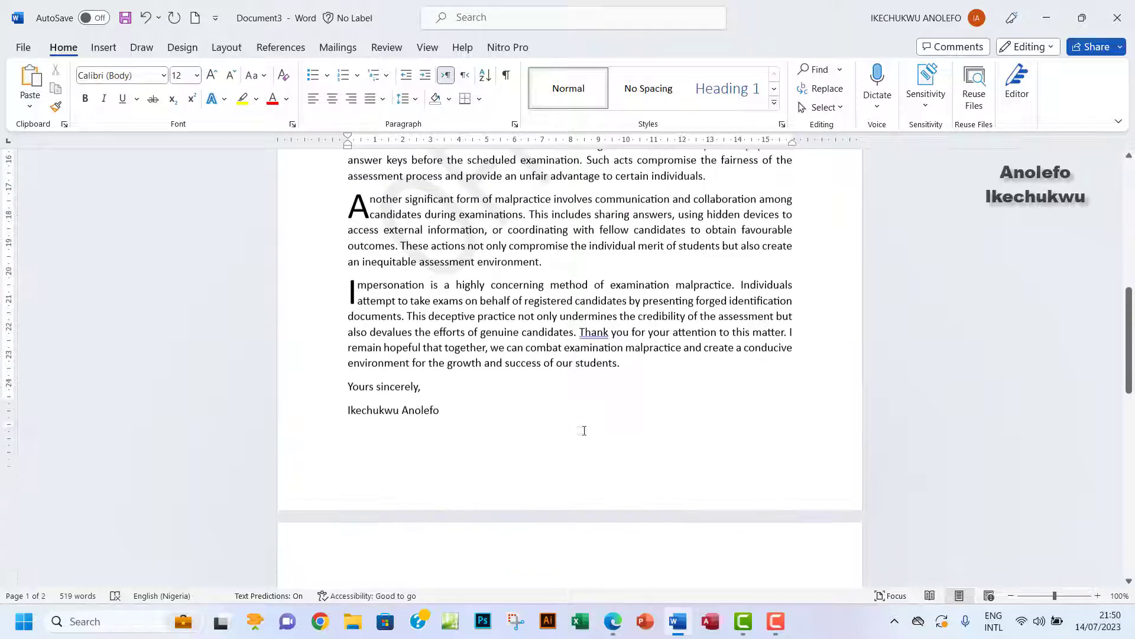
scroll(584, 430, down, 2)
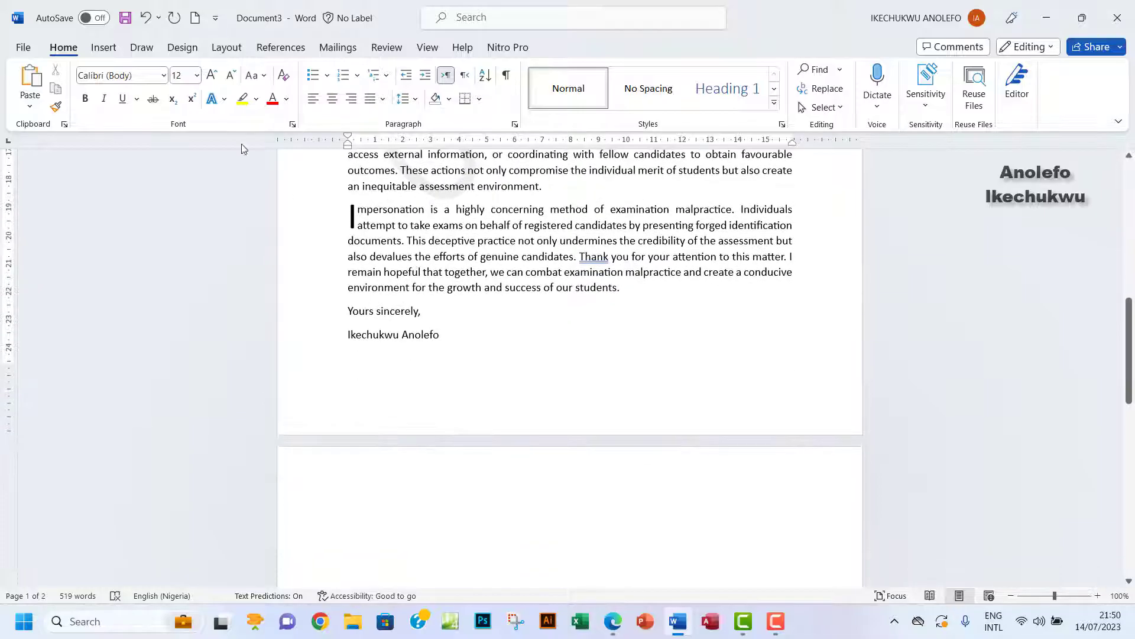
click(103, 50)
click(765, 90)
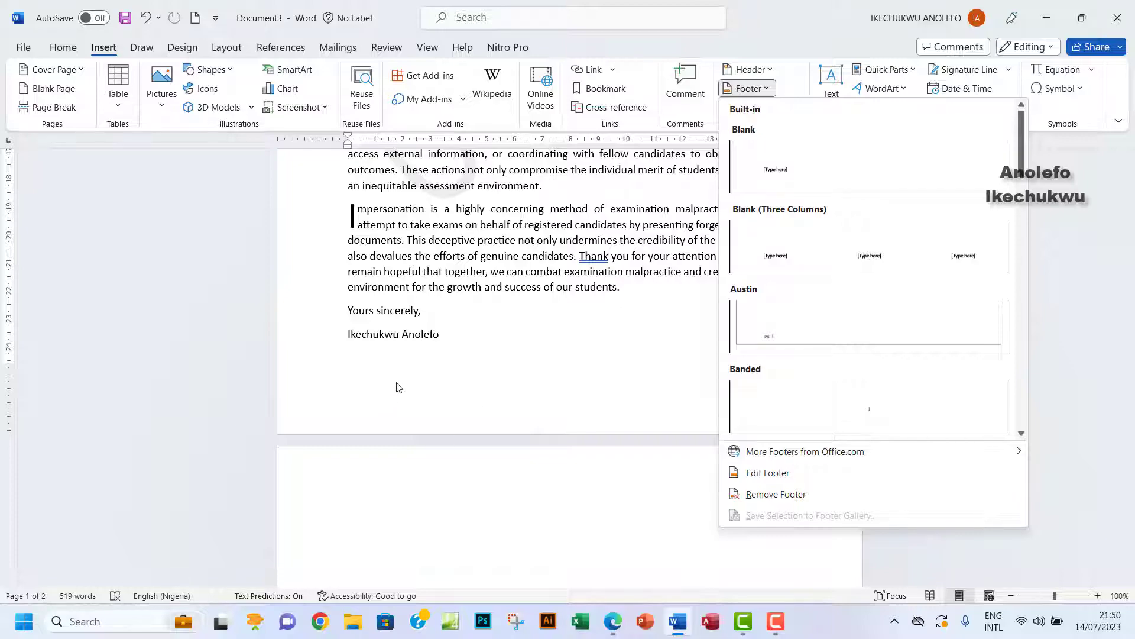
click(792, 172)
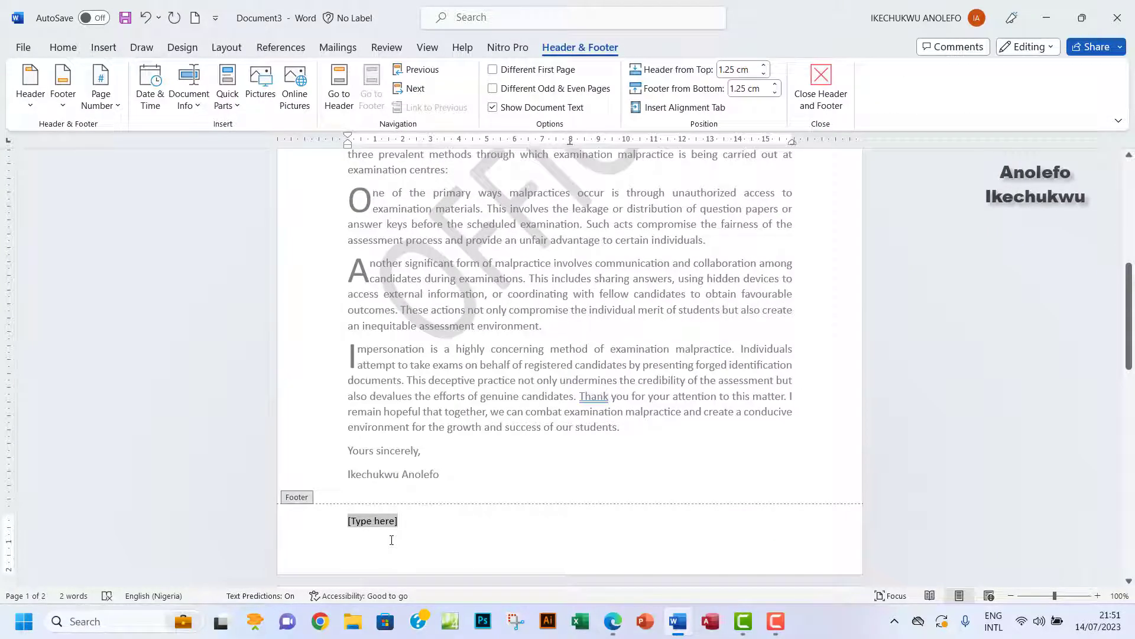
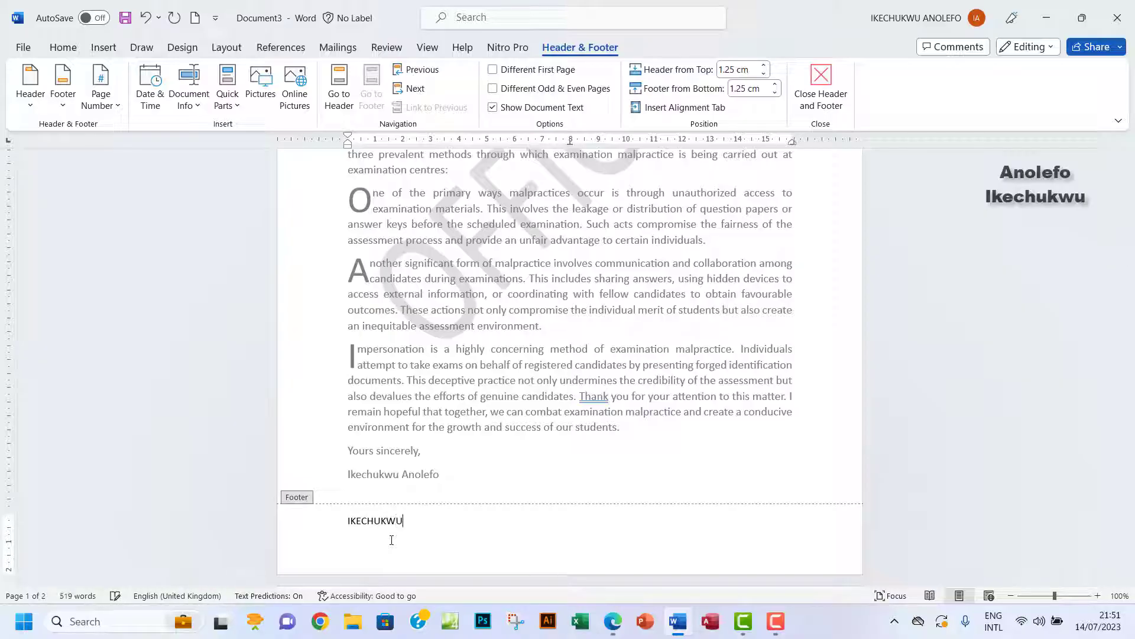
key(Tab)
text(NG - 123456)
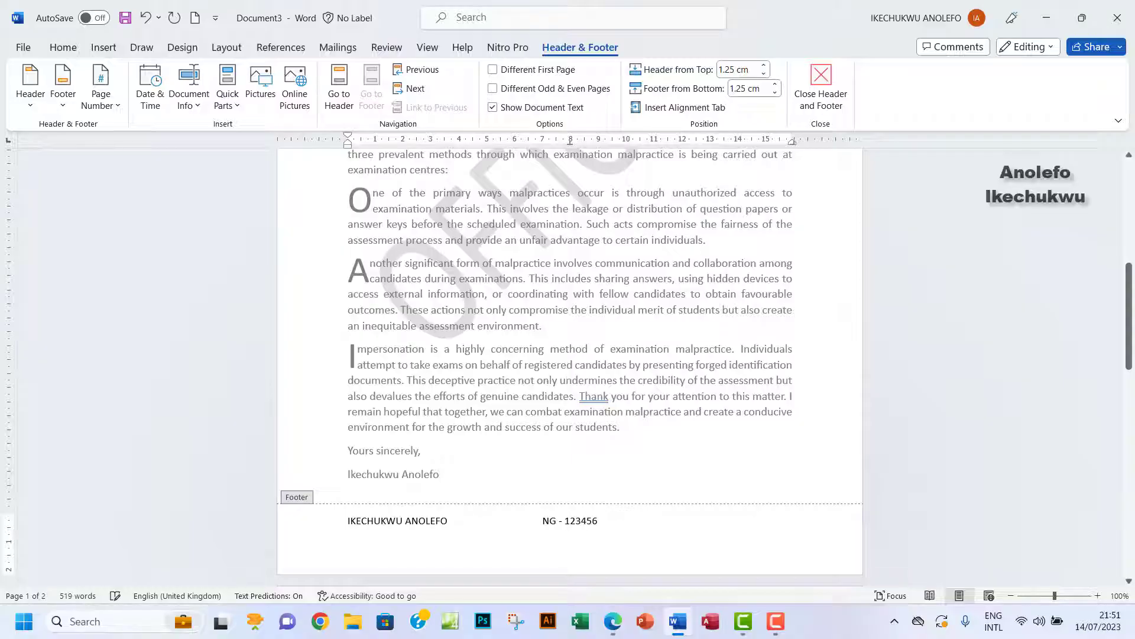
click(821, 83)
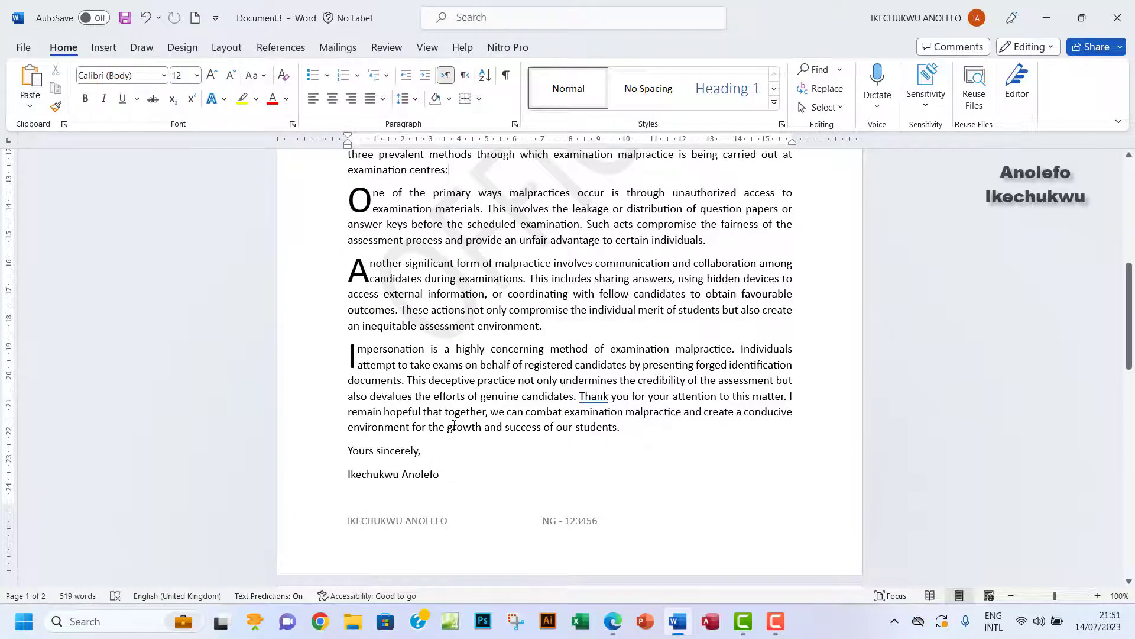
scroll(454, 425, up, 2)
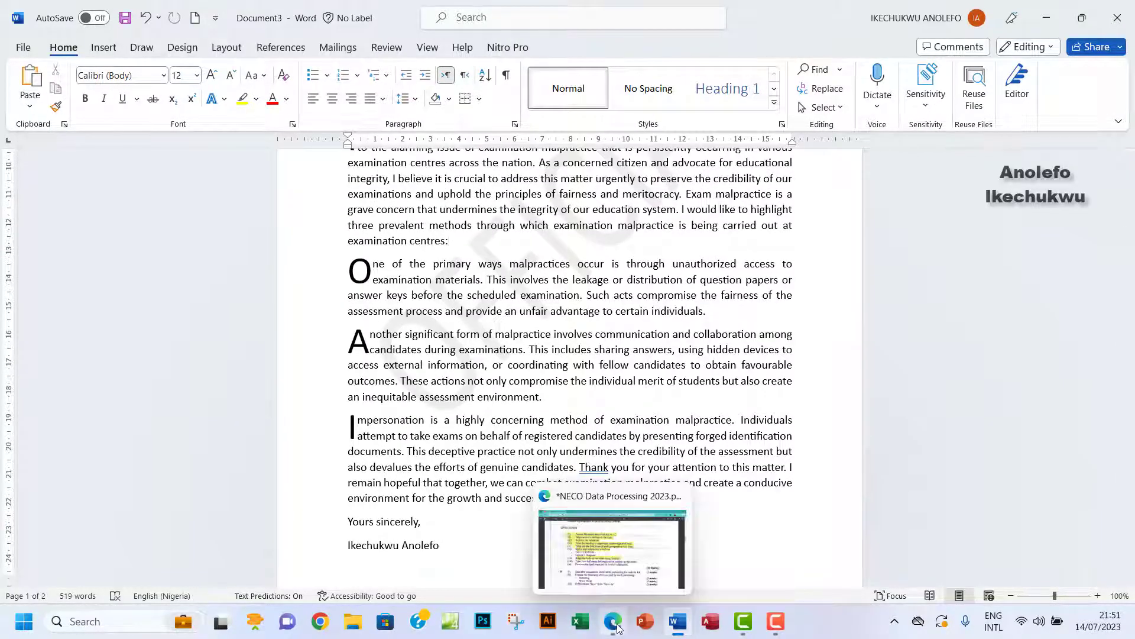
Highlight footer item (viii) in the exam PDF, then return to the Word letter.
click(615, 624)
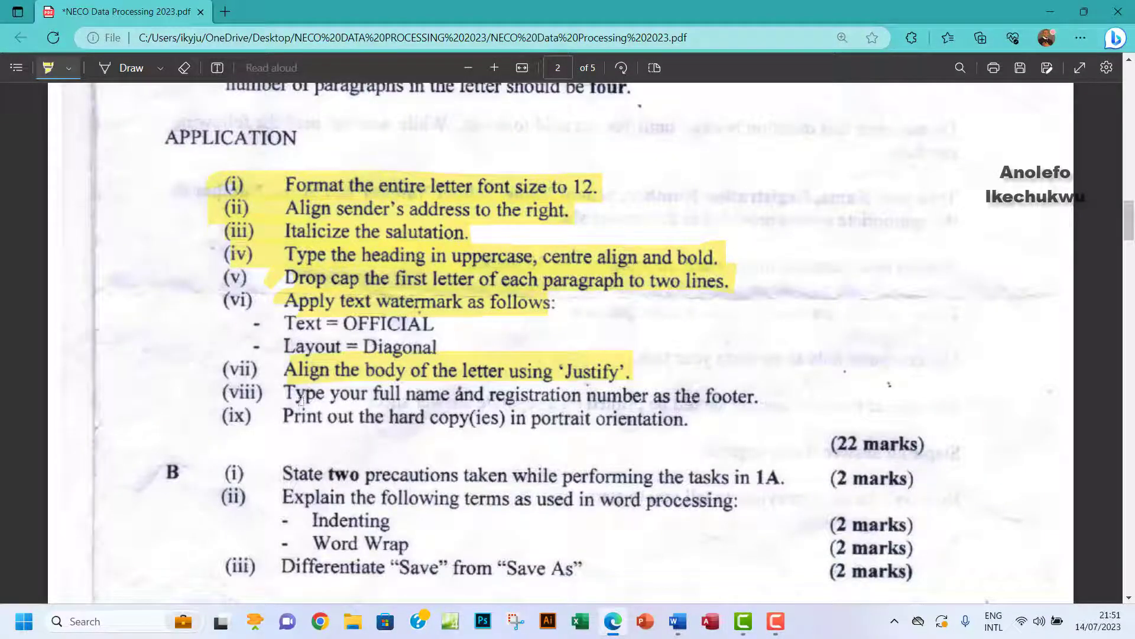
drag(308, 394, 768, 395)
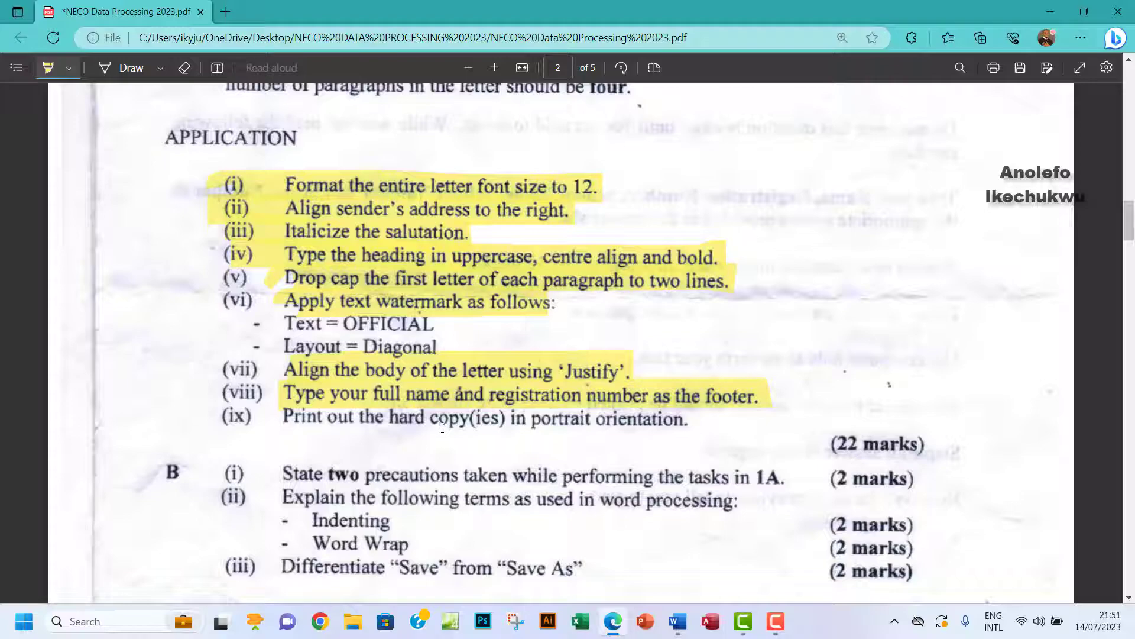
click(687, 629)
Scroll to the letter's top, compare it with the exam PDF, then go to Word's File backstage.
scroll(474, 345, up, 7)
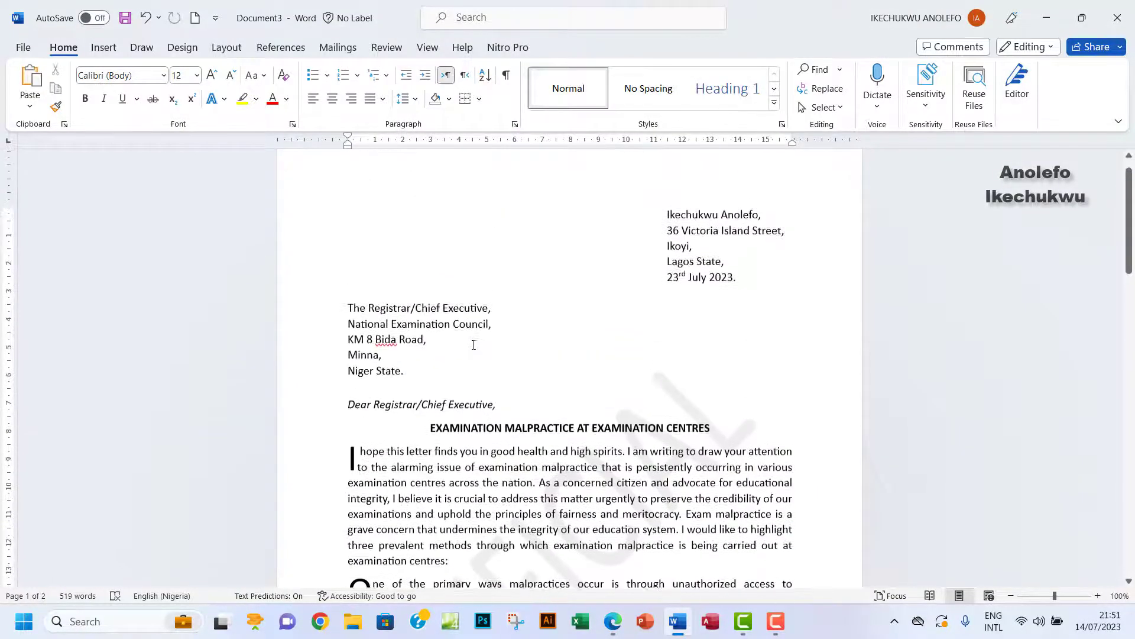
scroll(474, 345, up, 1)
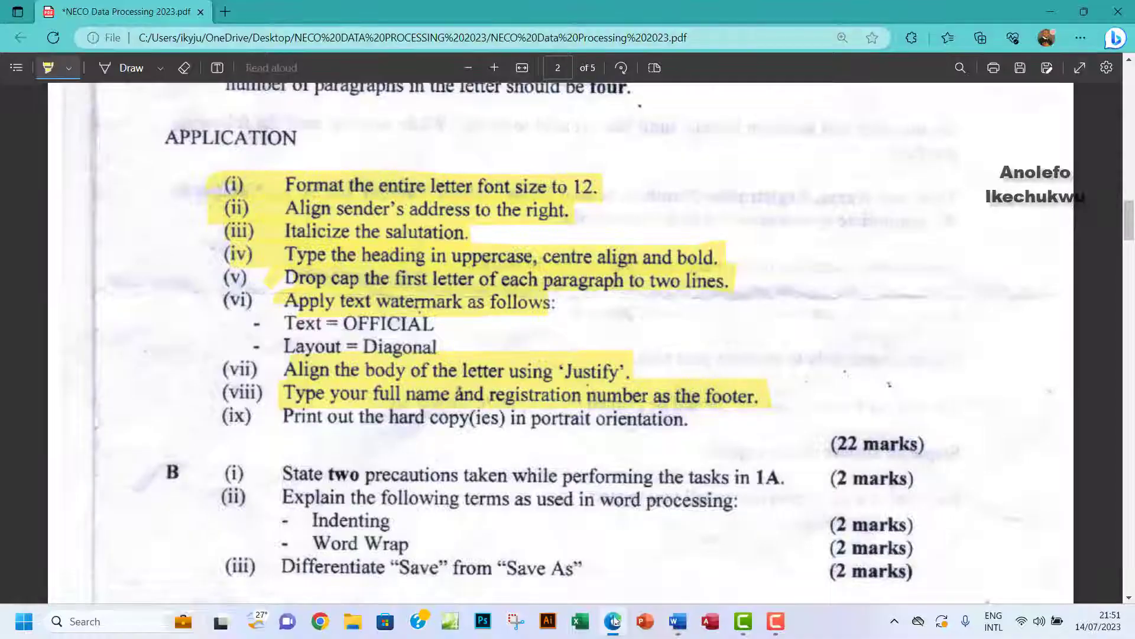
click(613, 622)
click(678, 621)
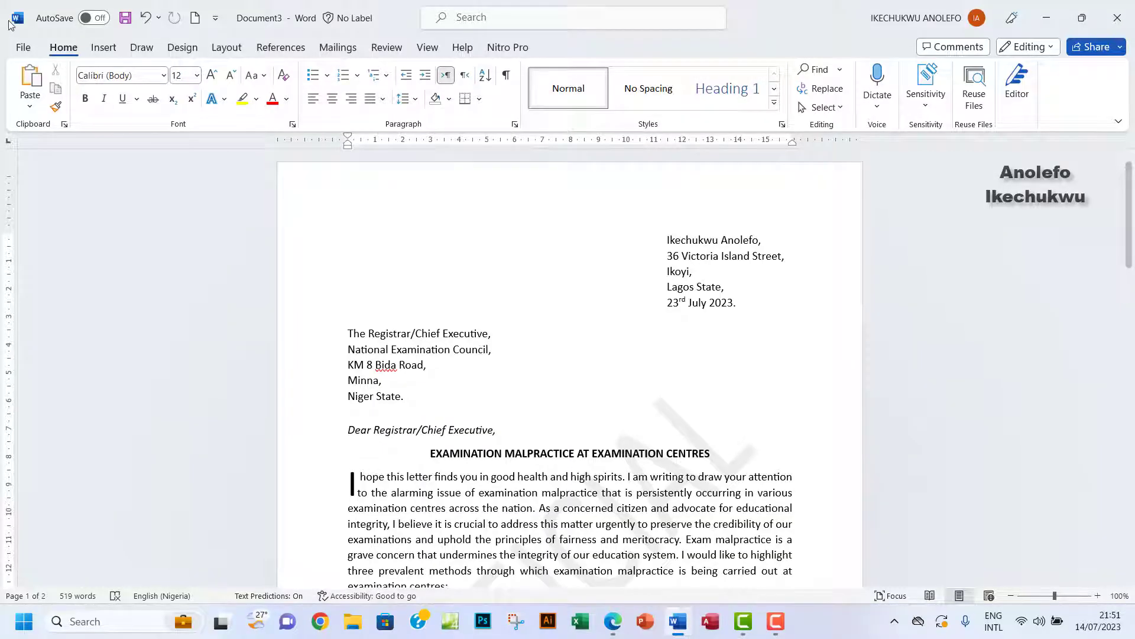
click(23, 47)
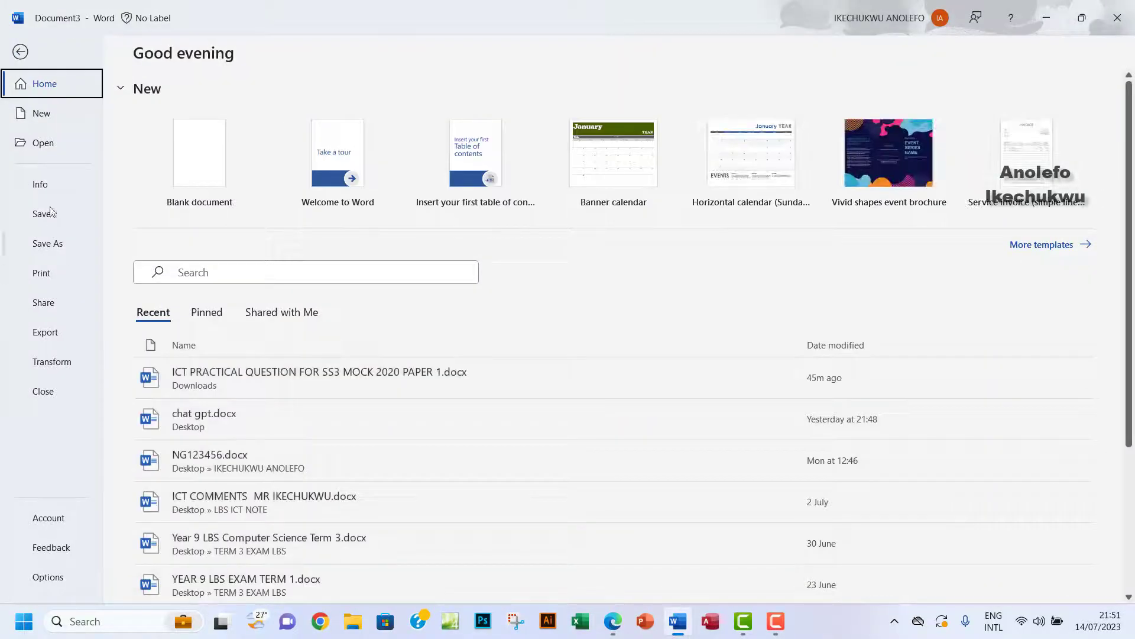
Show the Print preview of both pages of the letter.
click(42, 272)
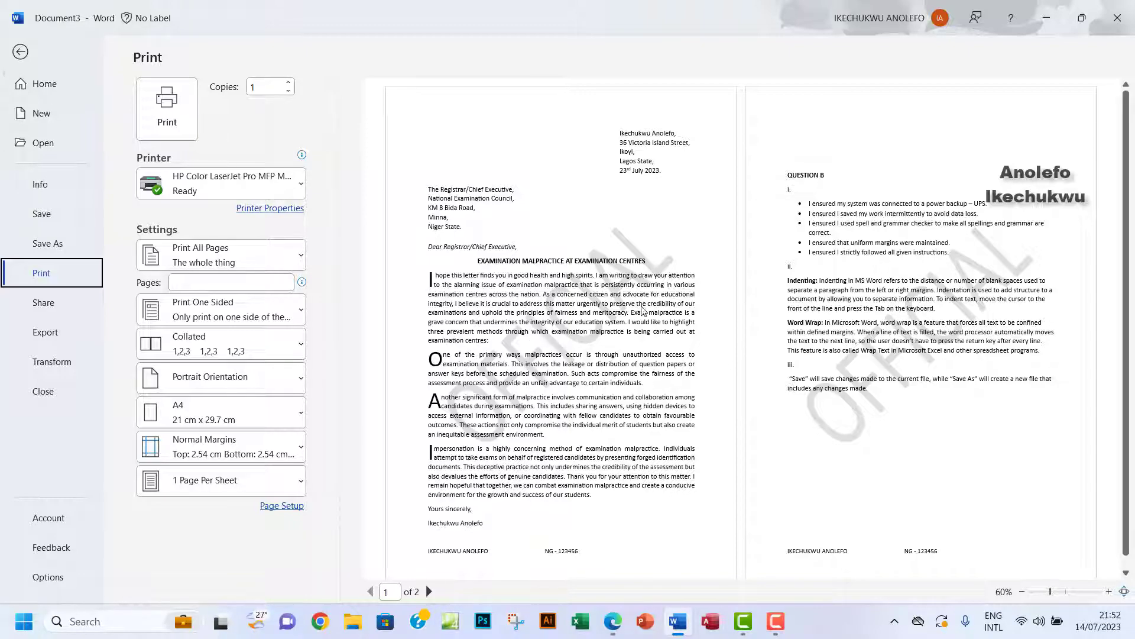
Leave print preview, review the Question B answers on page 2, then bring up the exam PDF.
click(21, 53)
scroll(598, 390, down, 10)
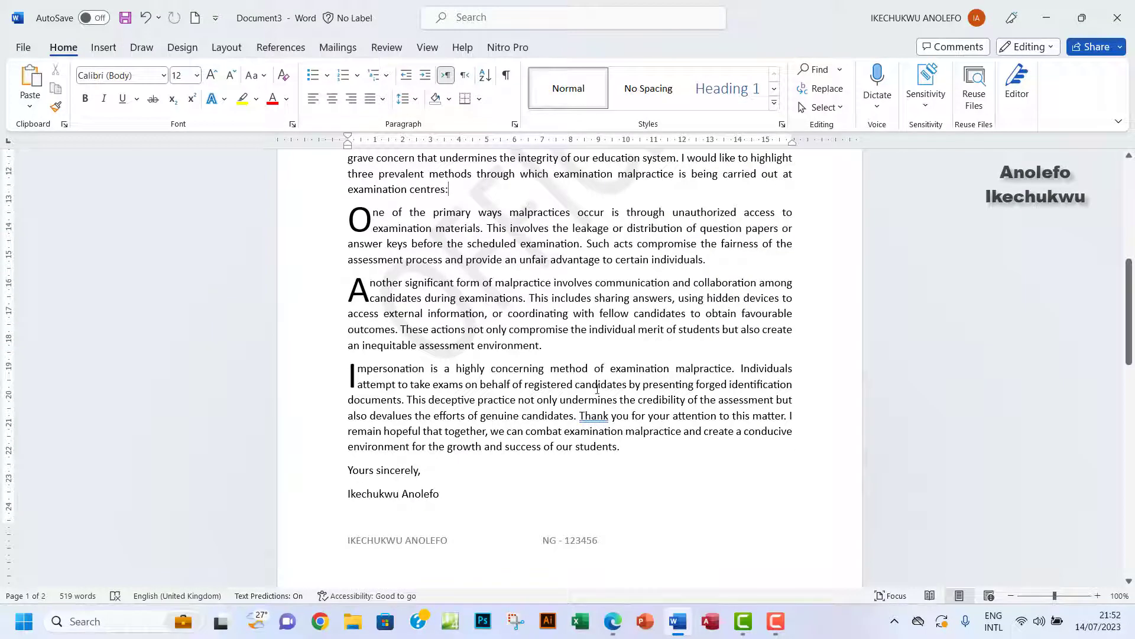
scroll(598, 391, down, 3)
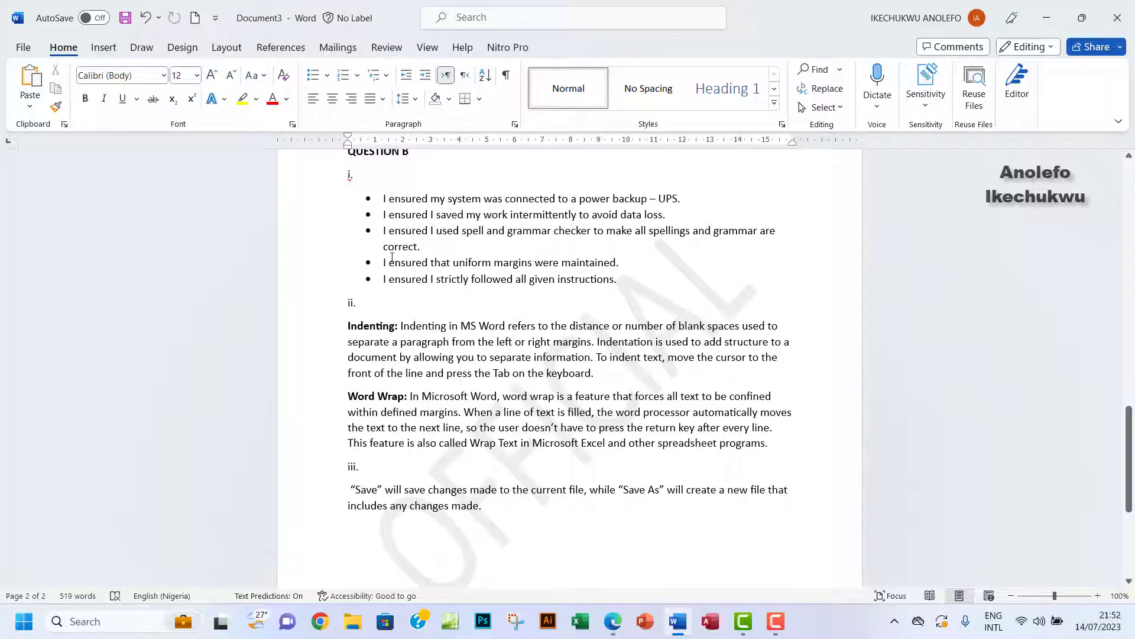
click(612, 620)
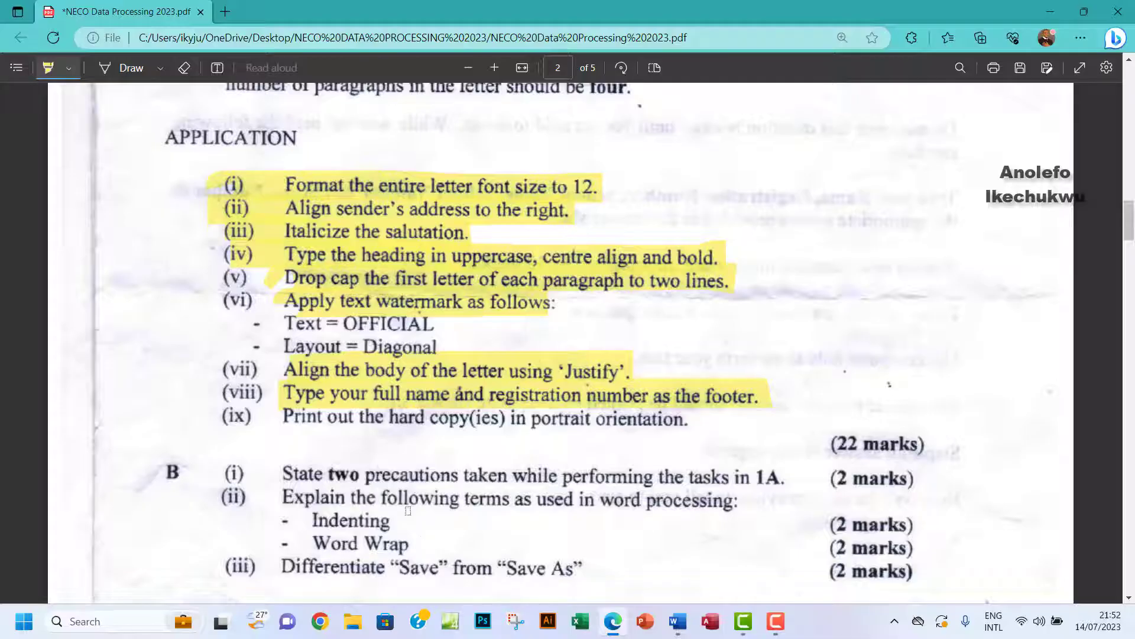
Leave the exam instructions in Edge and bring the Word letter back into view at the Question B answers.
click(678, 621)
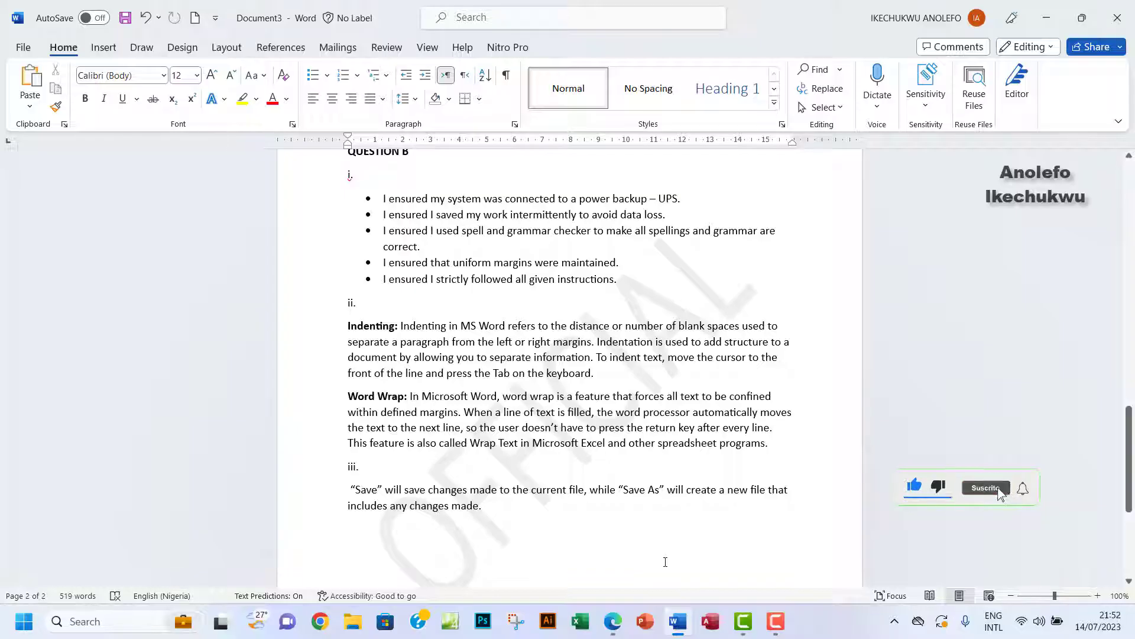
click(613, 621)
scroll(454, 387, down, 2)
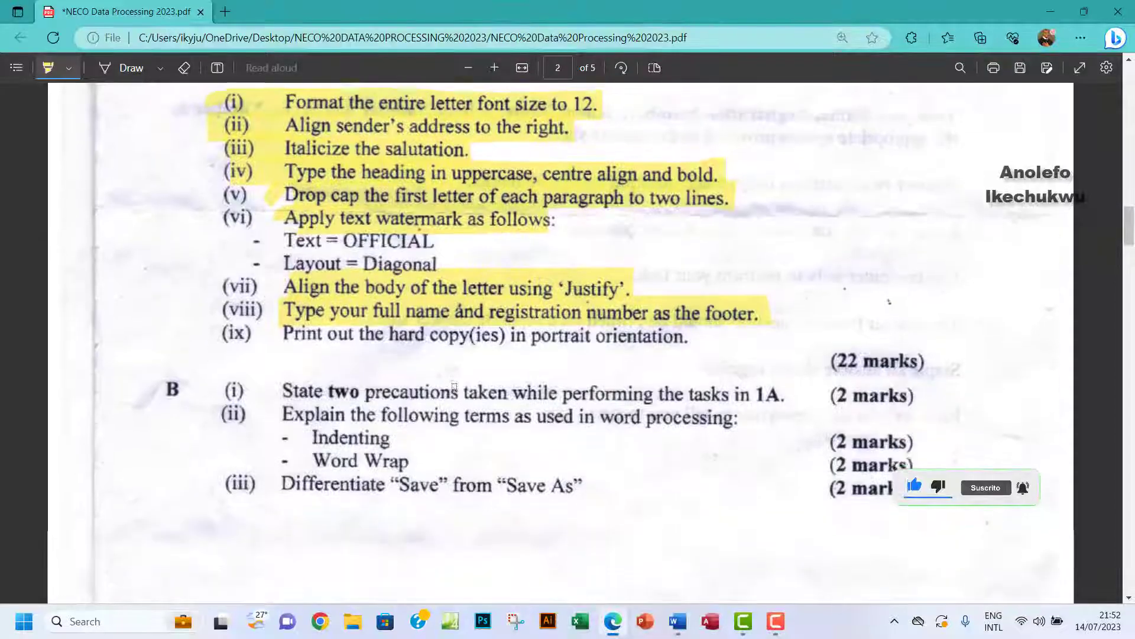
scroll(455, 388, down, 3)
click(677, 621)
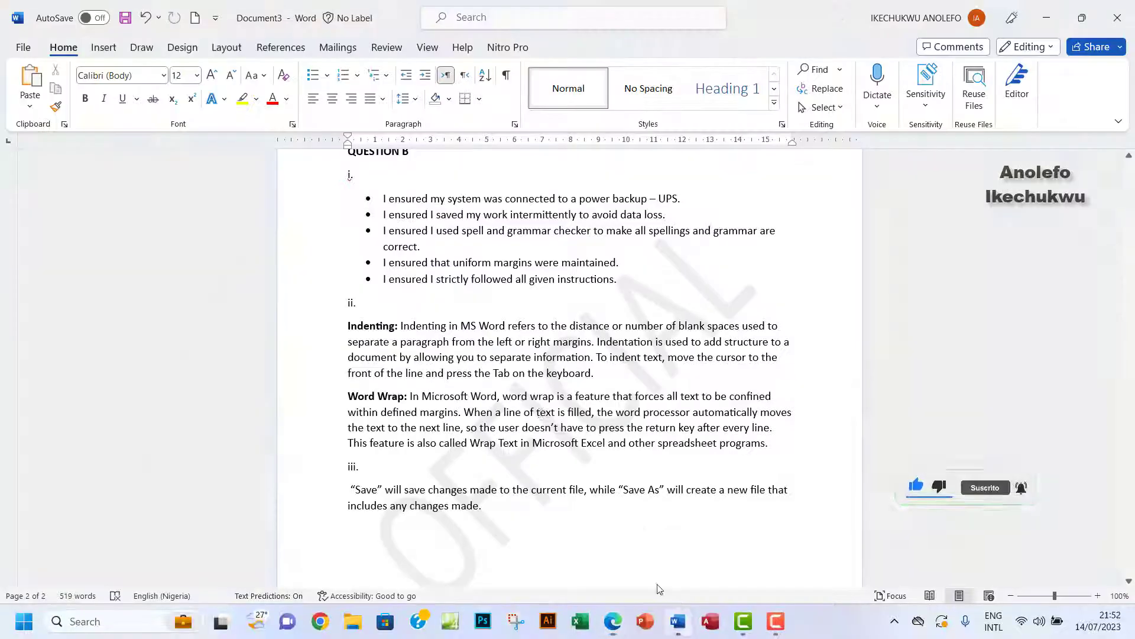